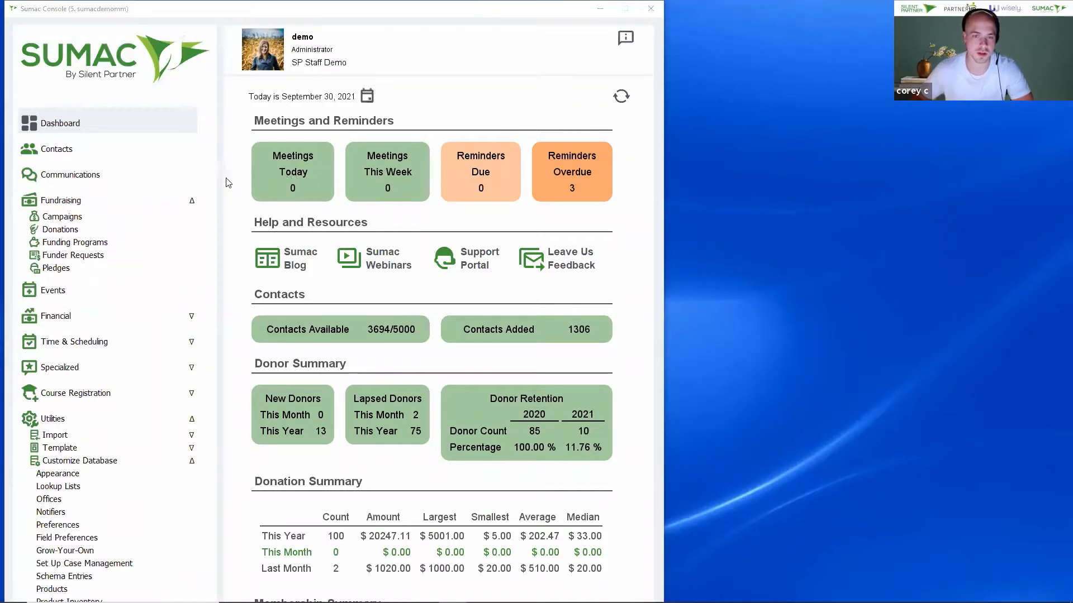
# Step: Open the Sumac staff member's record from the Contacts list, examine its letter and informal salutation fields, and close the record
pyautogui.click(77, 155)
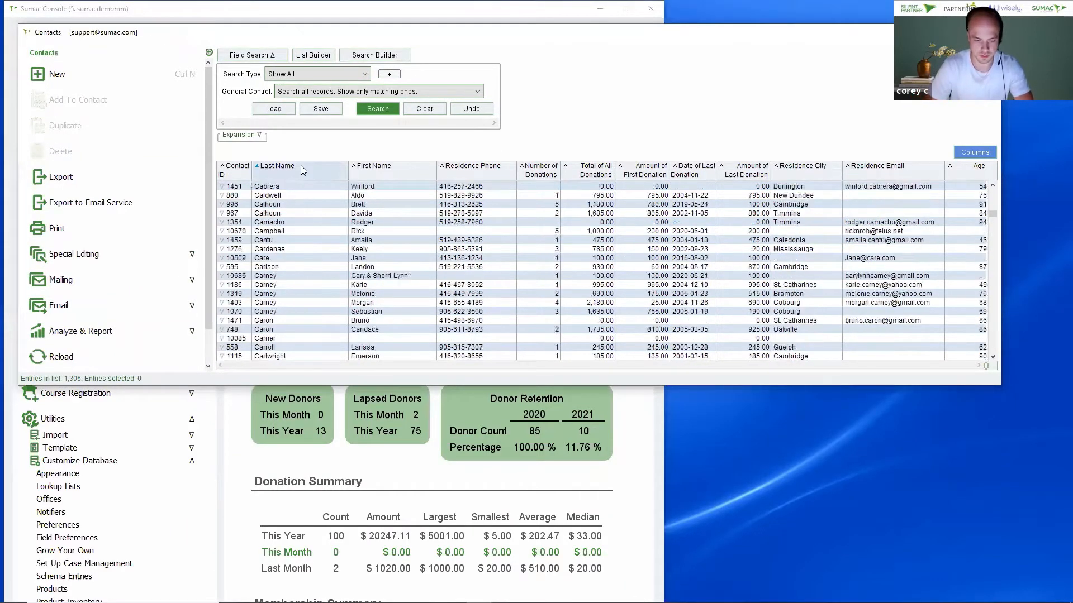
pyautogui.click(301, 170)
pyautogui.doubleClick(306, 187)
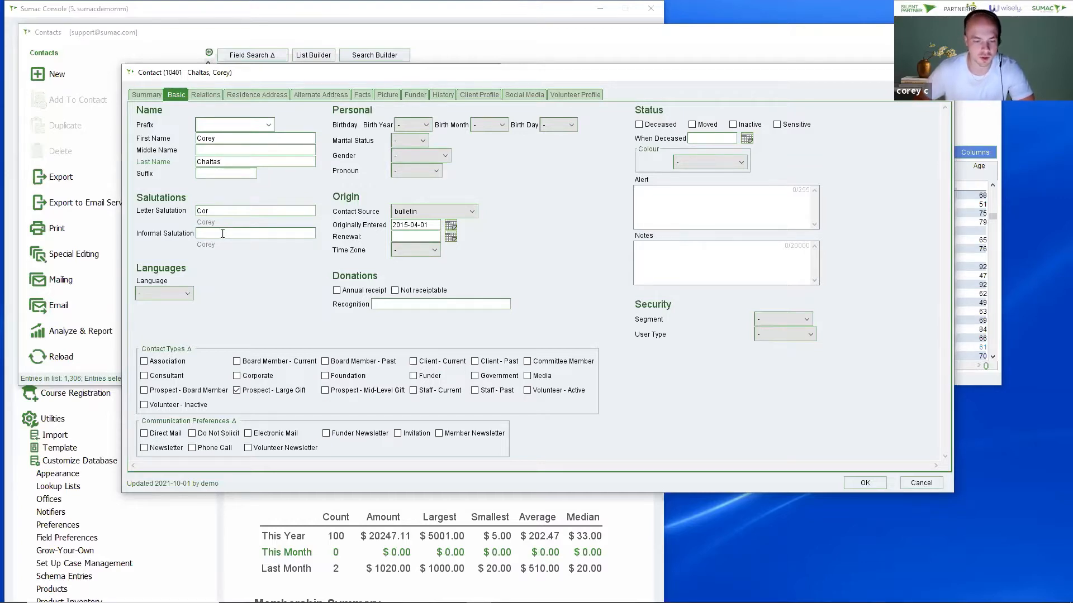
pyautogui.doubleClick(224, 213)
pyautogui.click(289, 212)
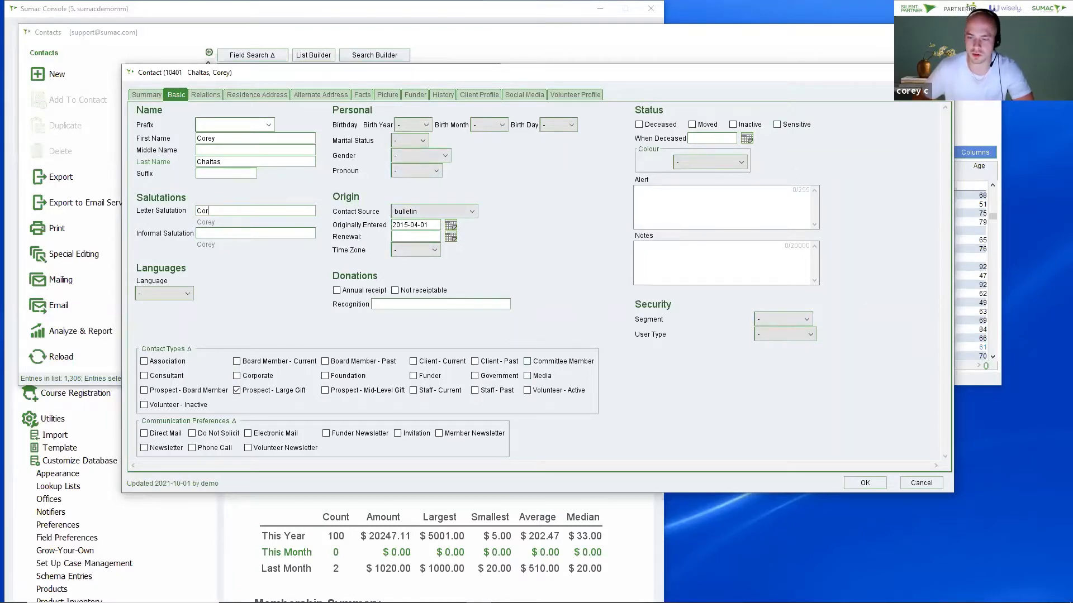
pyautogui.click(941, 72)
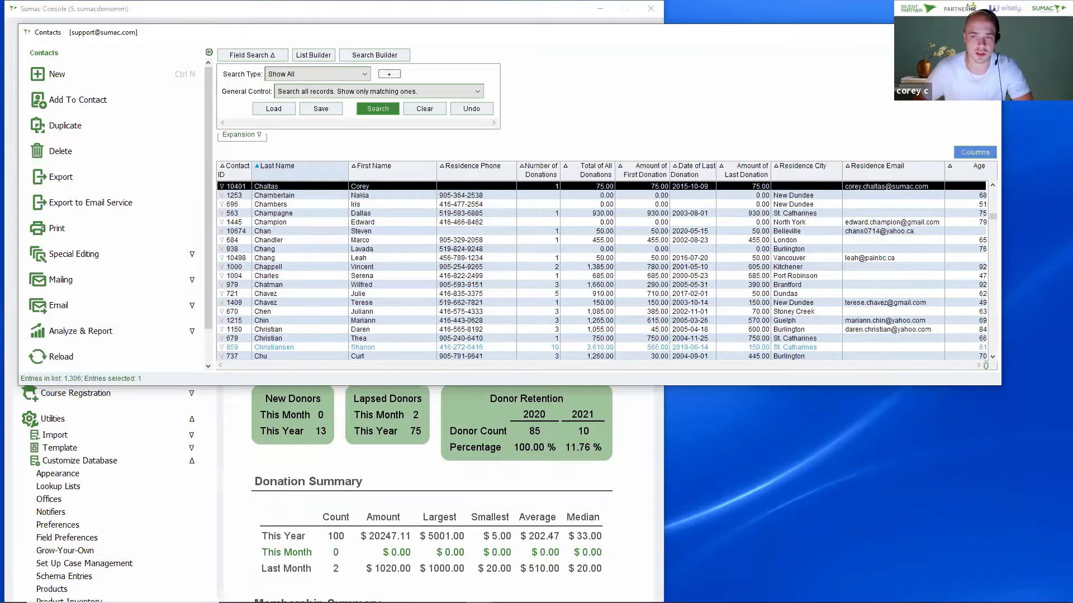
# Step: Open the Mail Merge Codes window for contact mailings and move it clear of the screen's edge
pyautogui.click(91, 278)
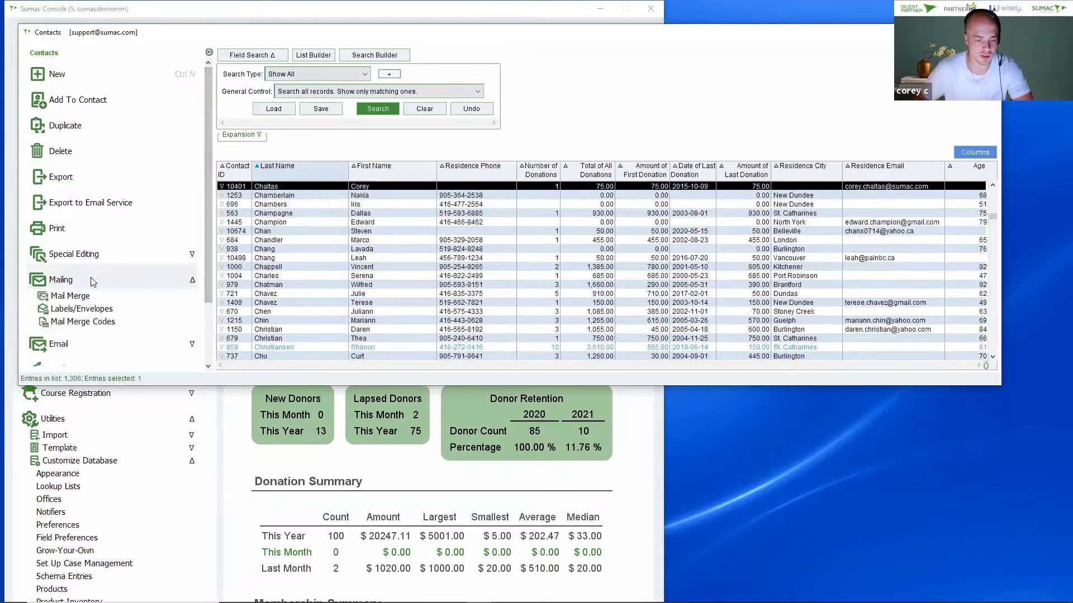
pyautogui.click(100, 324)
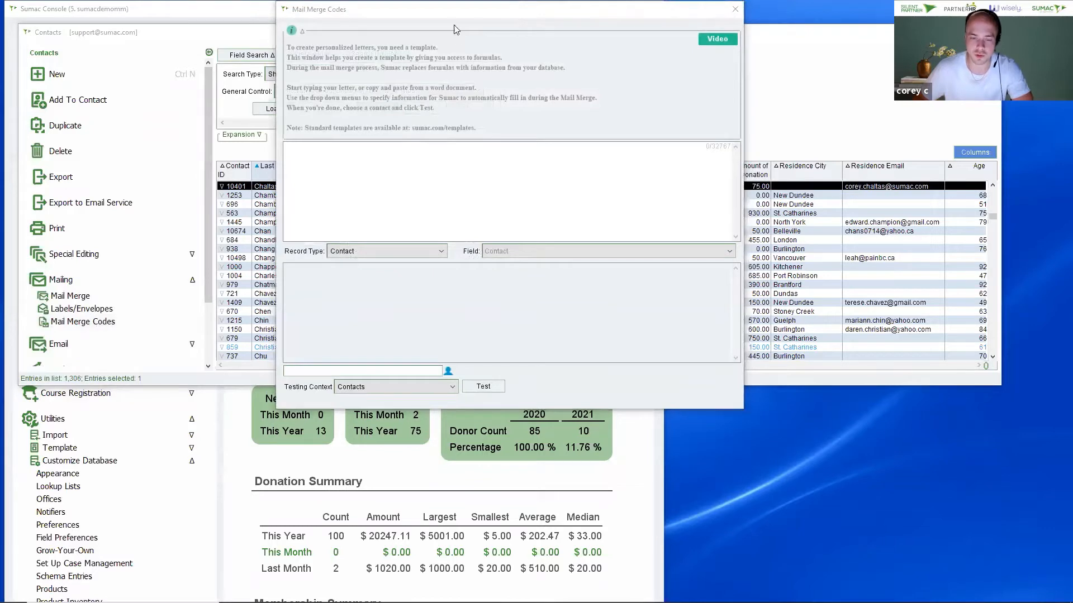
pyautogui.moveTo(505, 18); pyautogui.dragTo(486, 78)
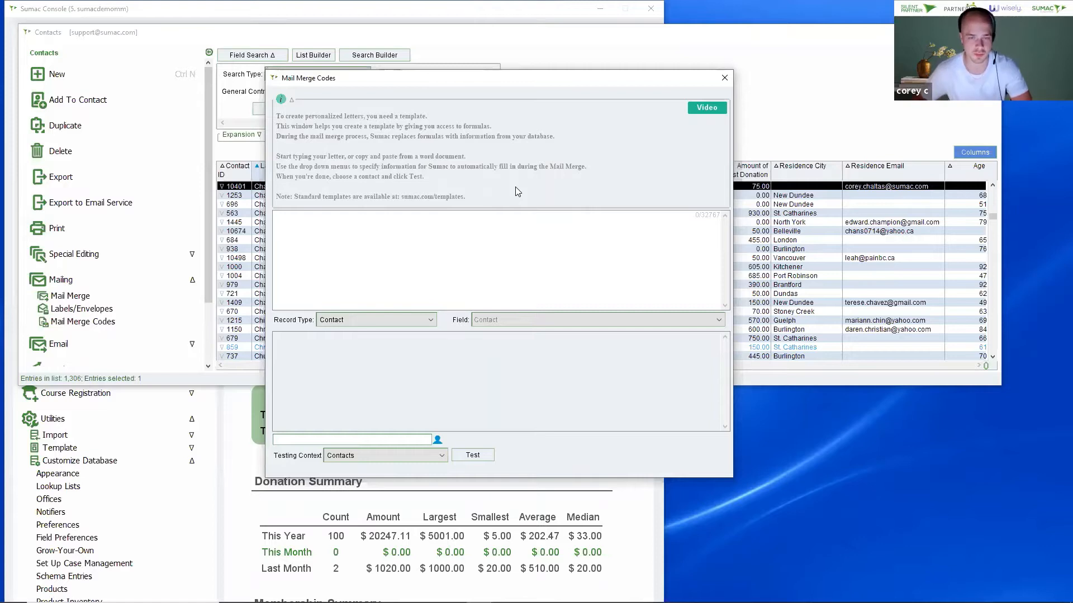
# Step: Generate the Donor Salutation merge code (Salutation_Letter) in the template, using Donation as the record type
pyautogui.click(366, 322)
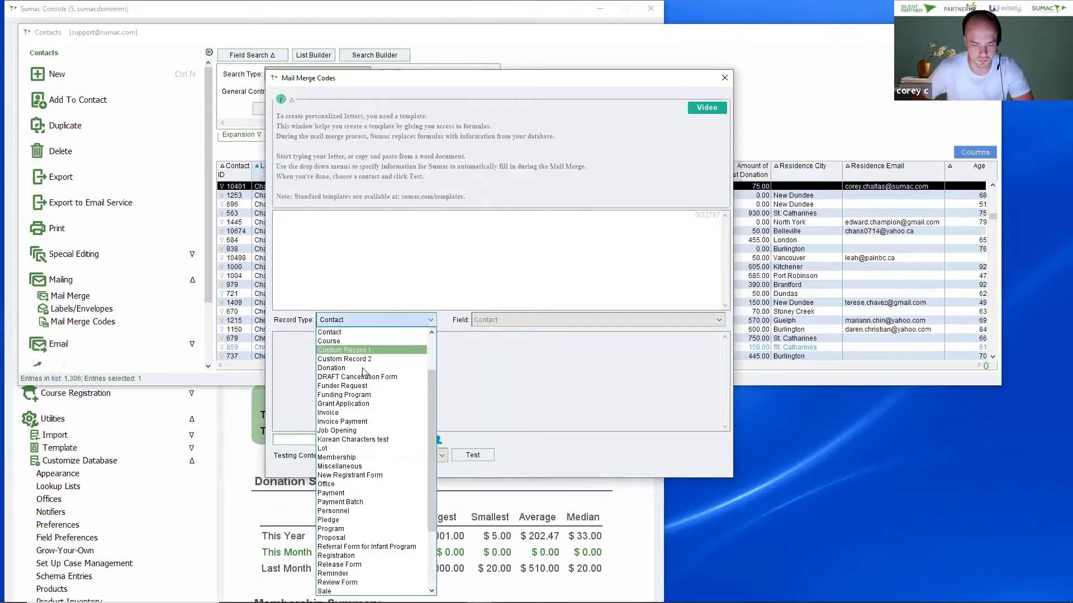
pyautogui.click(358, 369)
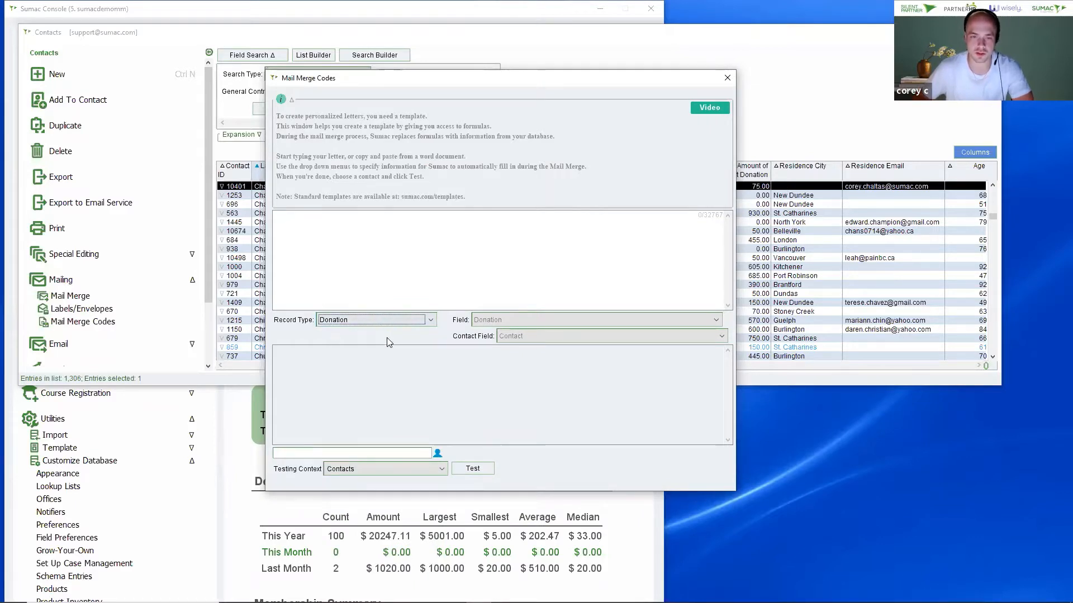
pyautogui.click(487, 319)
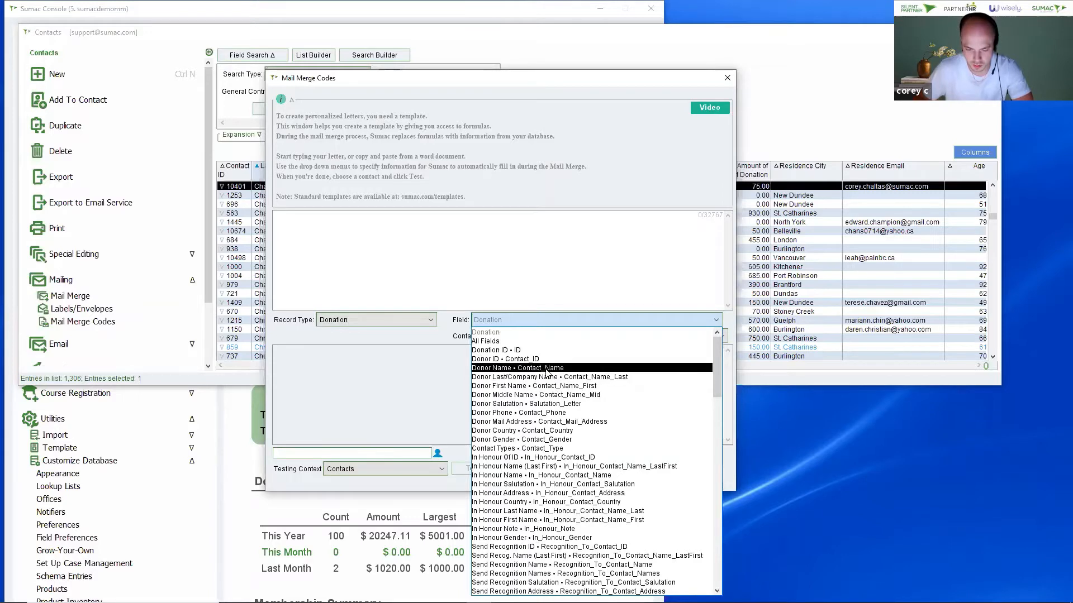
pyautogui.click(561, 404)
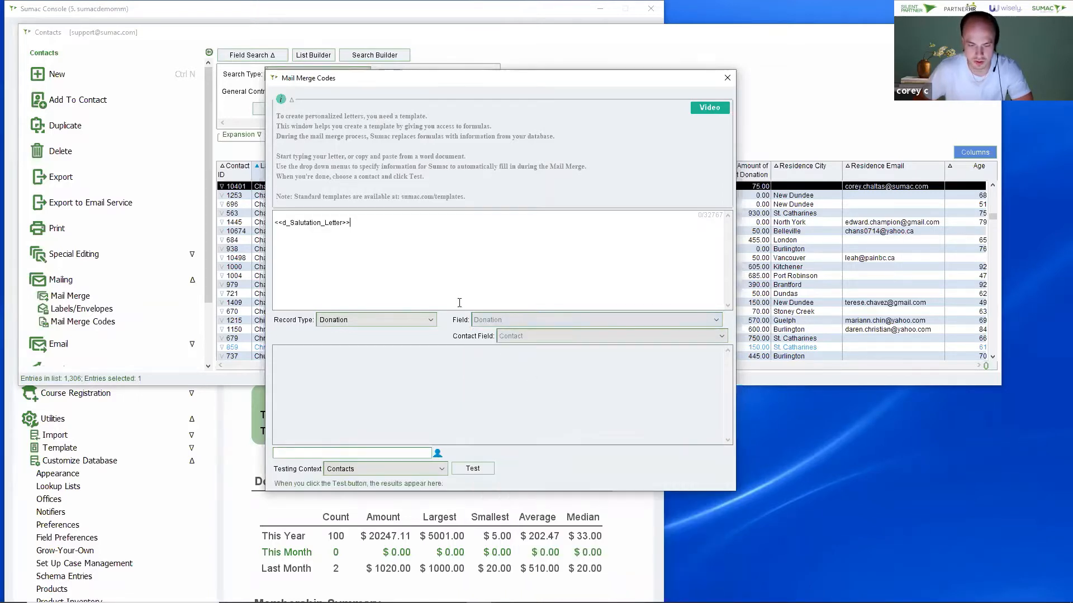
pyautogui.tripleClick(274, 221)
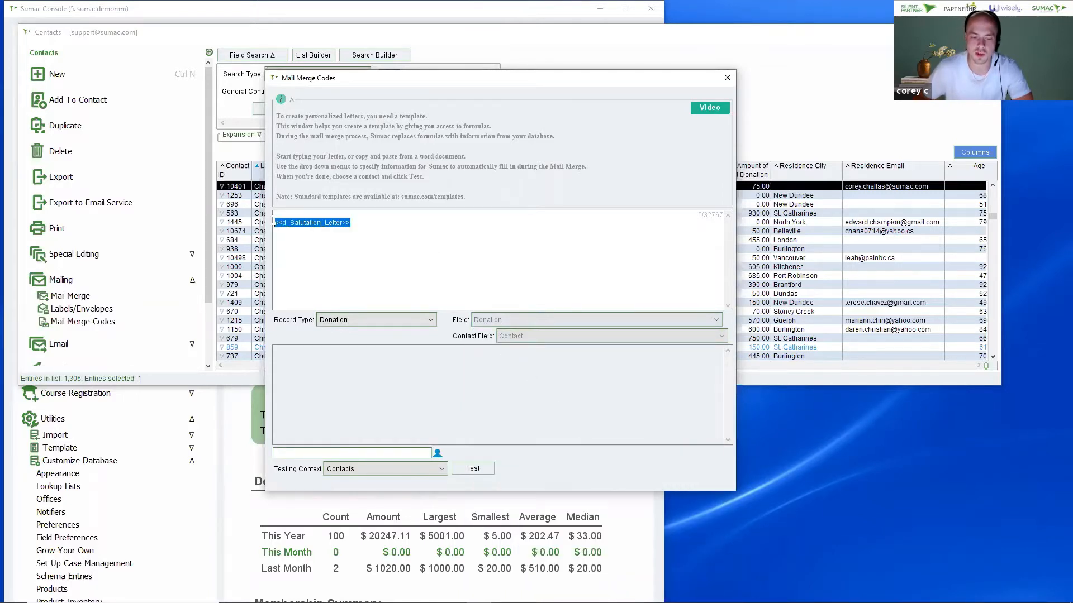
pyautogui.click(385, 228)
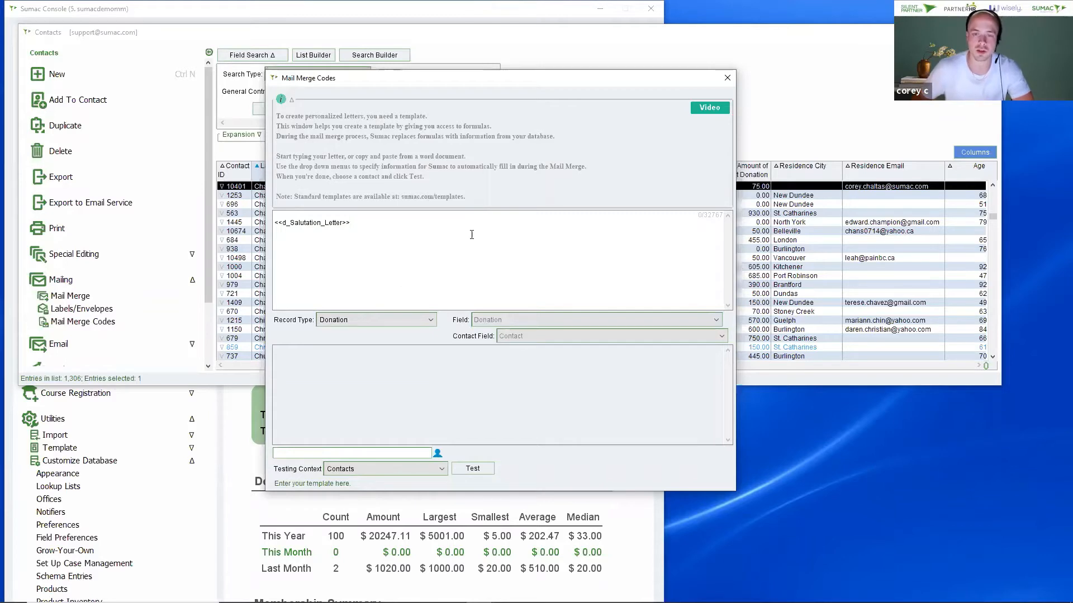
# Step: Open the Solicitation Sample document from the Desktop's WEBINAR TEMPLATES folder and examine the letter's merge codes, body text and signature block
pyautogui.moveTo(394, 602)
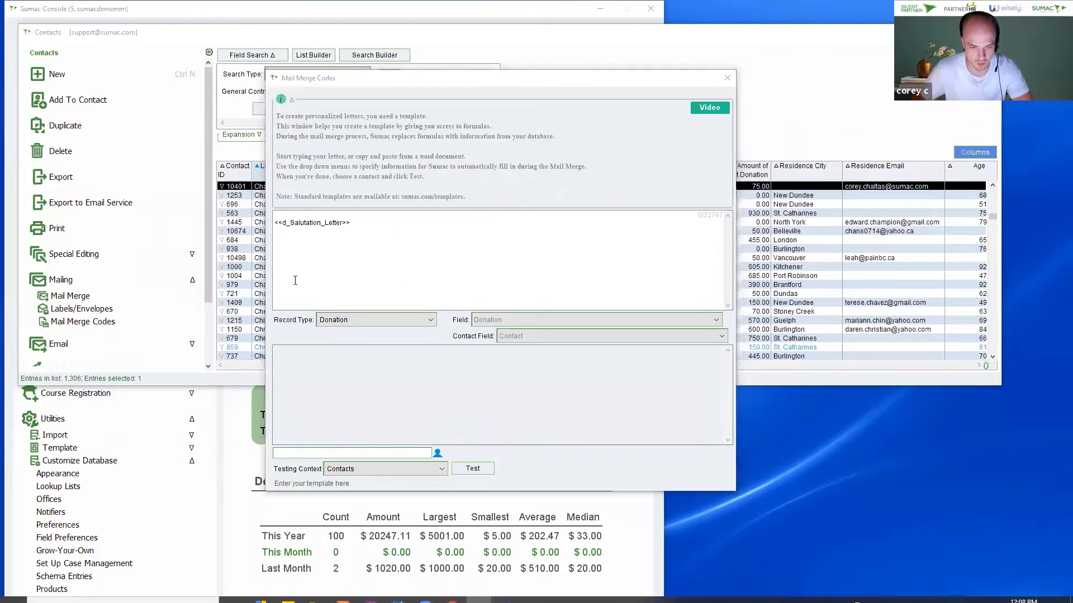
pyautogui.click(76, 174)
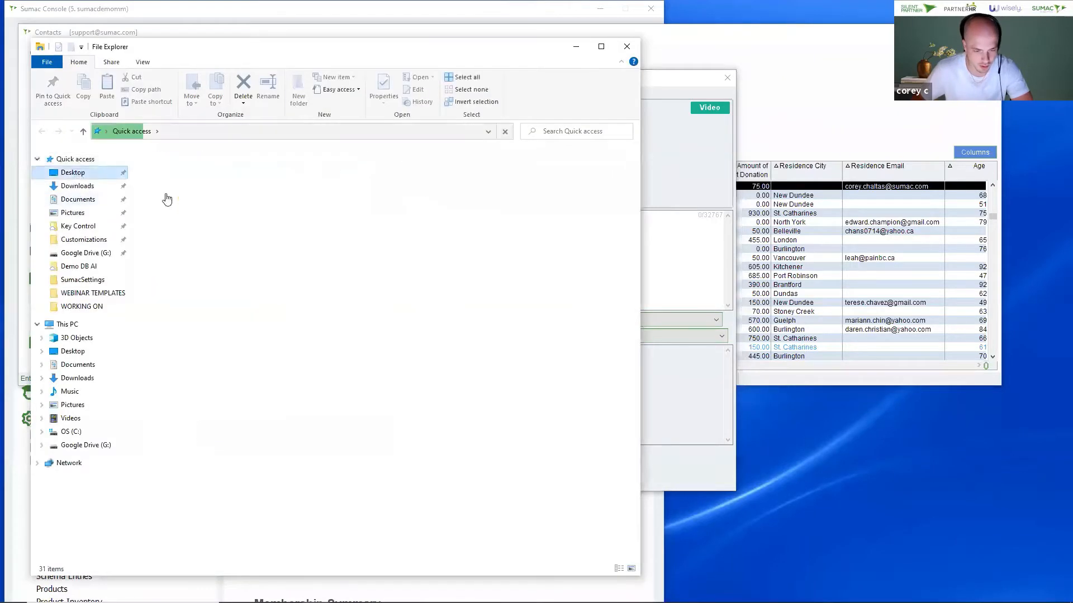
pyautogui.doubleClick(189, 173)
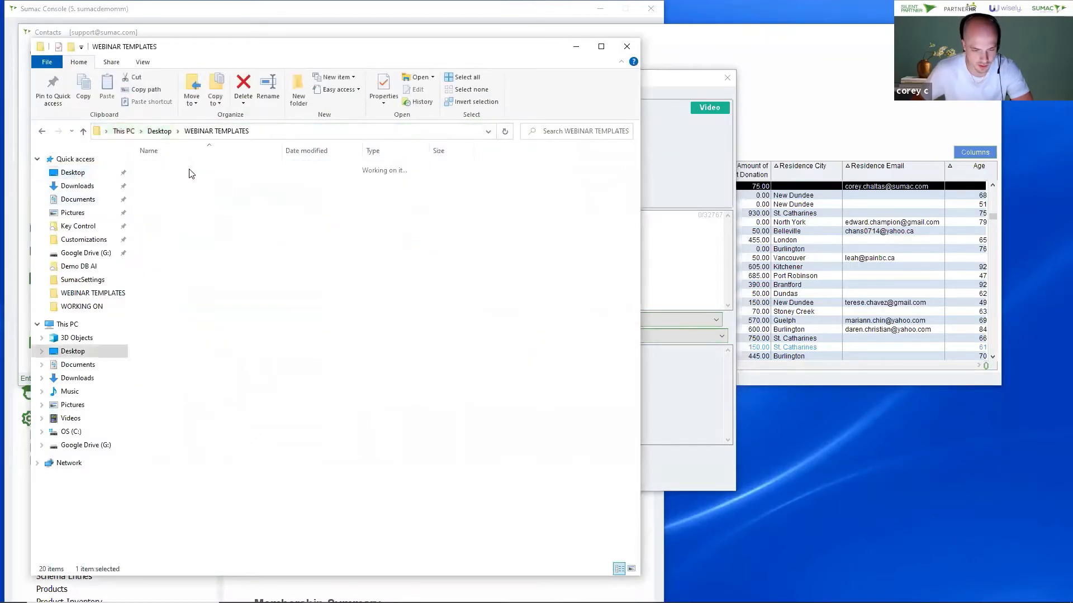
pyautogui.doubleClick(197, 214)
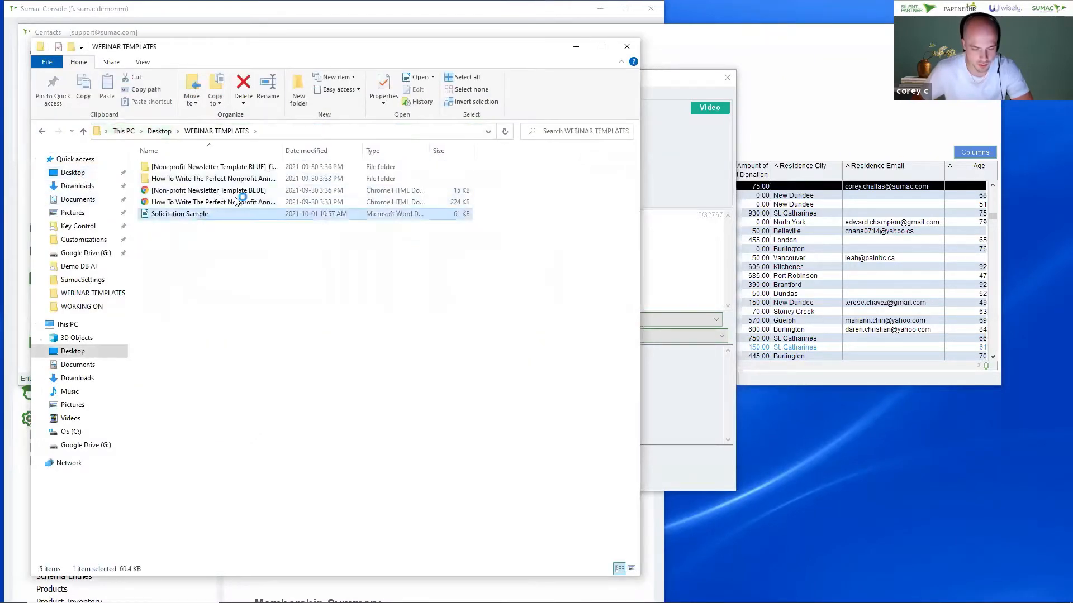
pyautogui.click(575, 47)
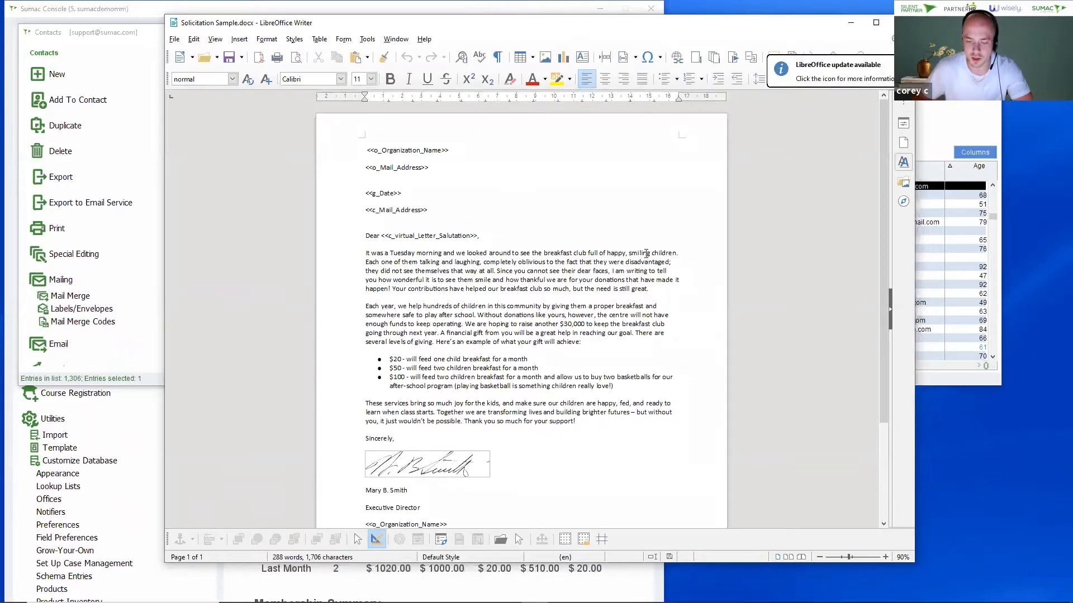
pyautogui.scroll(-1, 645, 240)
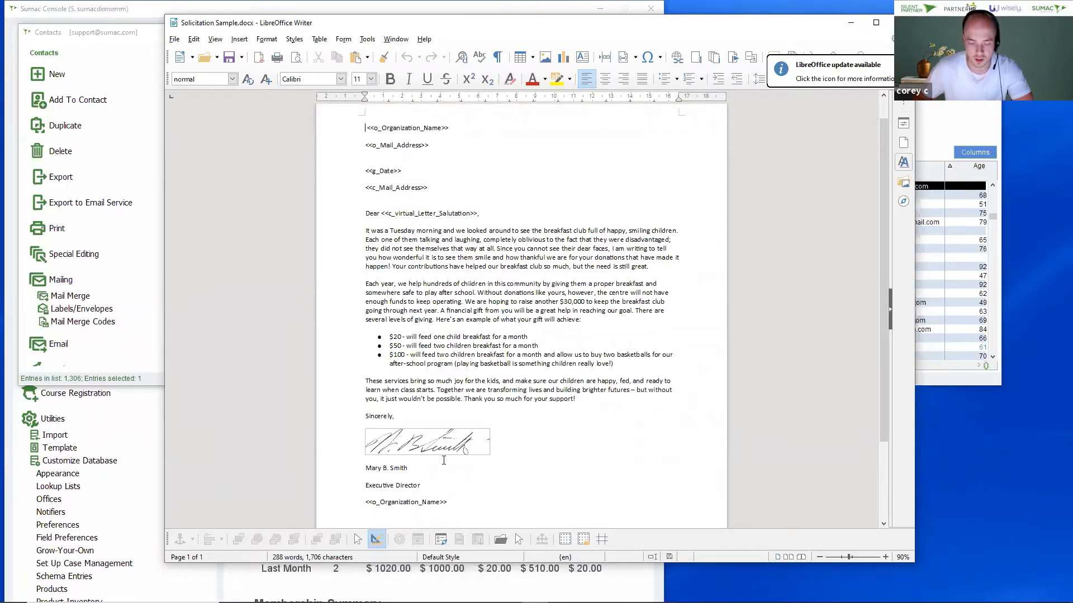
pyautogui.scroll(-1, 411, 497)
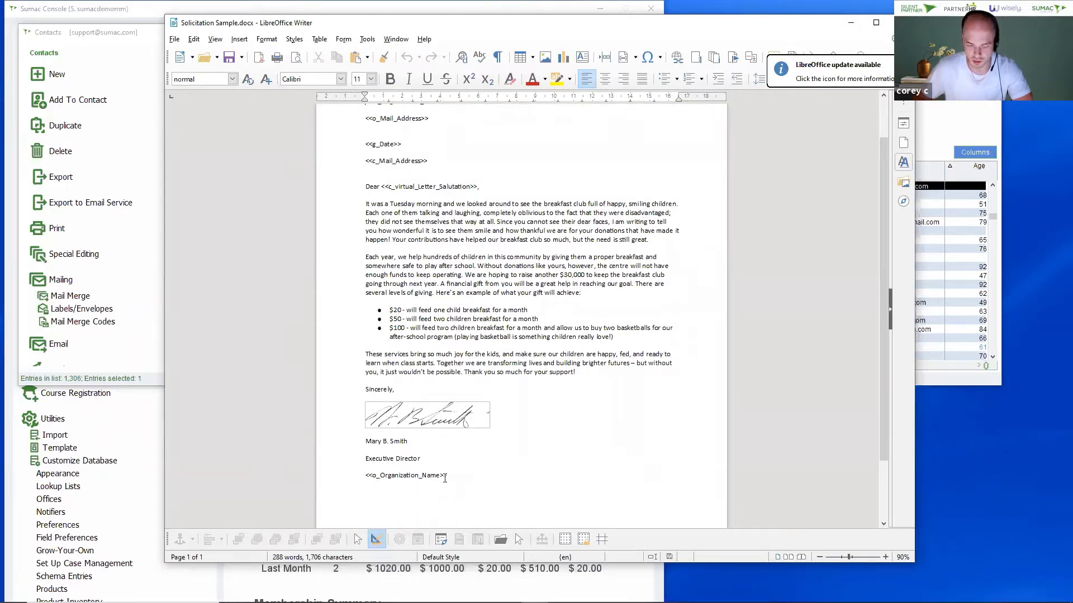
pyautogui.scroll(-2, 411, 471)
pyautogui.scroll(5, 414, 467)
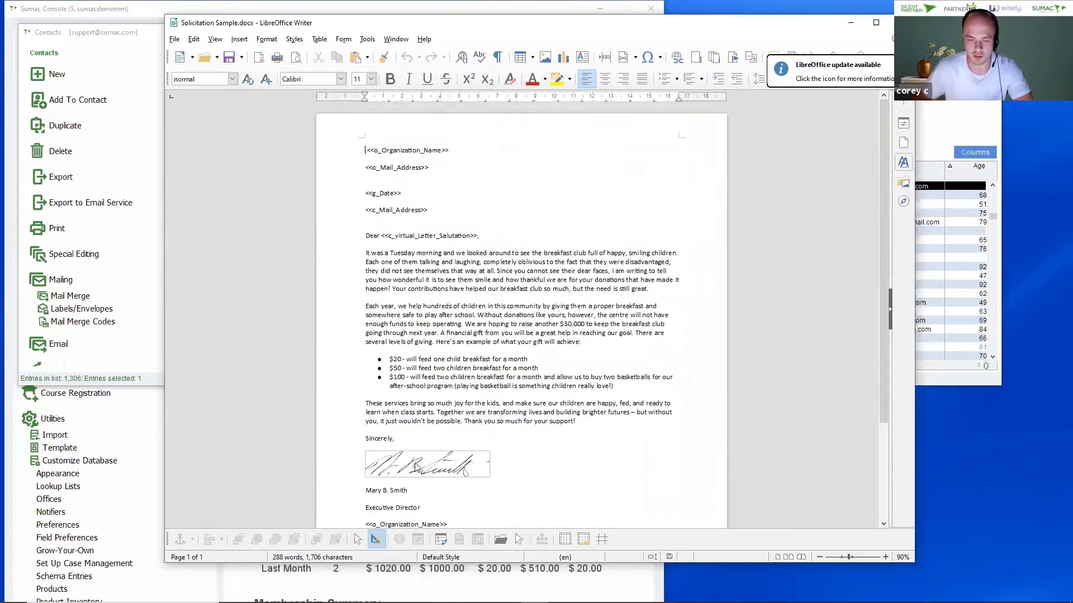
pyautogui.scroll(-1, 643, 208)
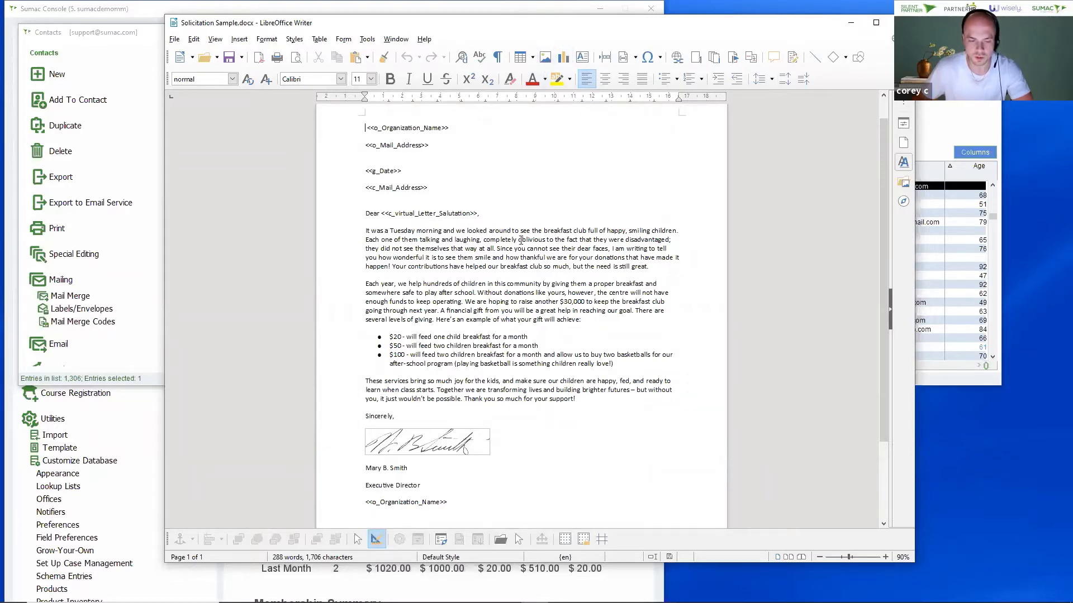
pyautogui.scroll(1, 503, 207)
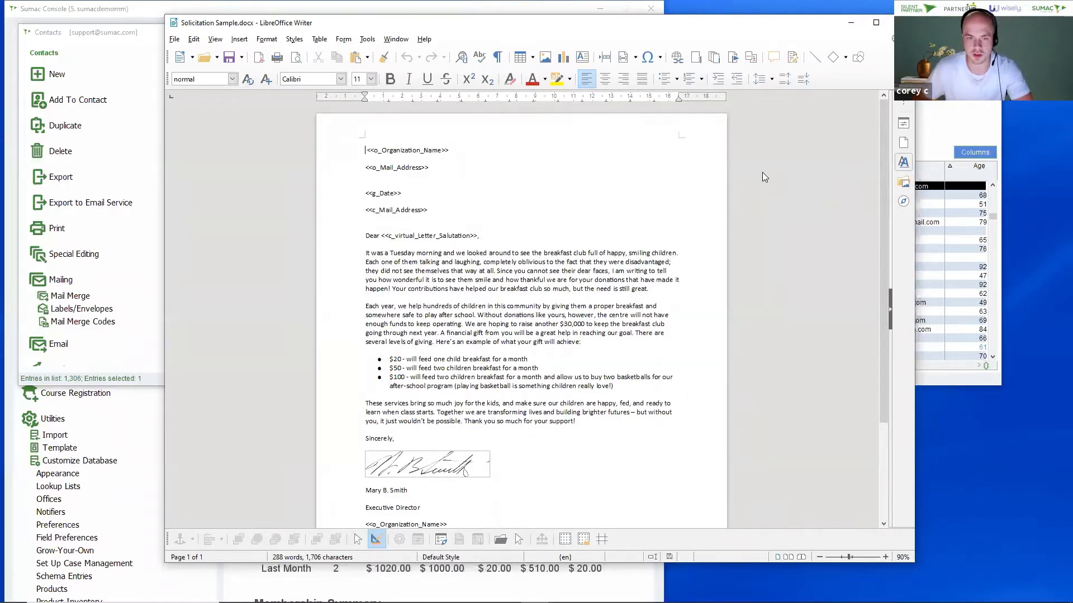
# Step: Minimize the sample letter and close the Mail Merge Codes window, accepting the template's copy to the clipboard
pyautogui.click(848, 25)
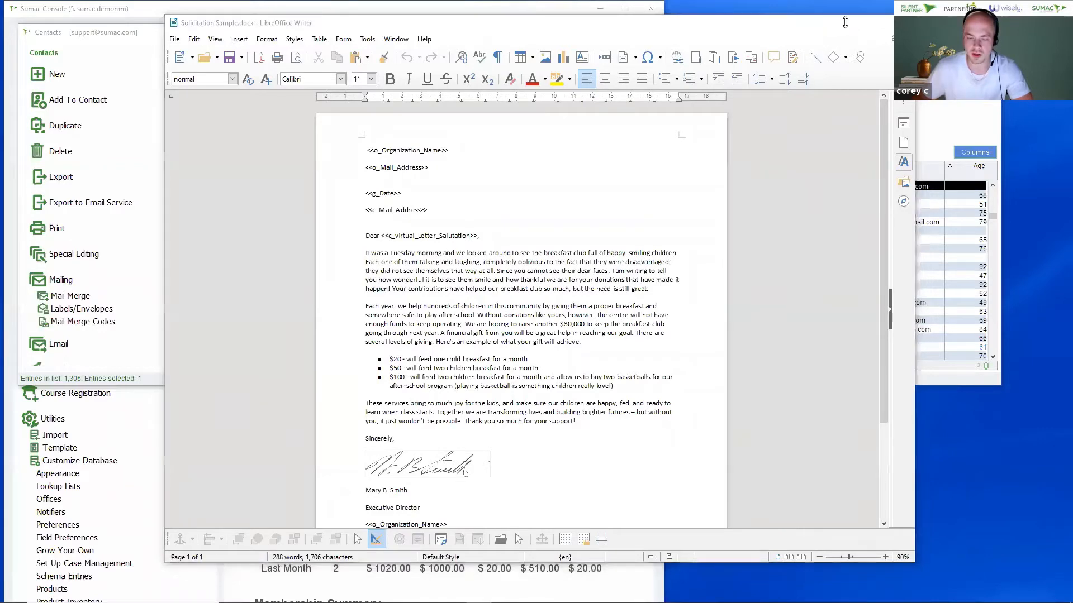
pyautogui.click(722, 80)
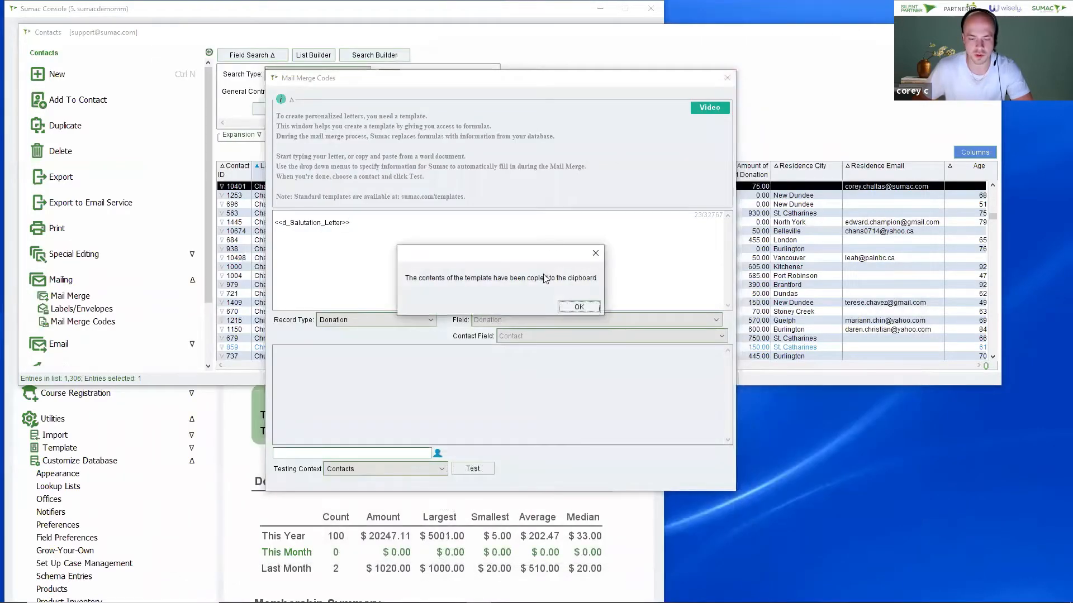
pyautogui.click(579, 306)
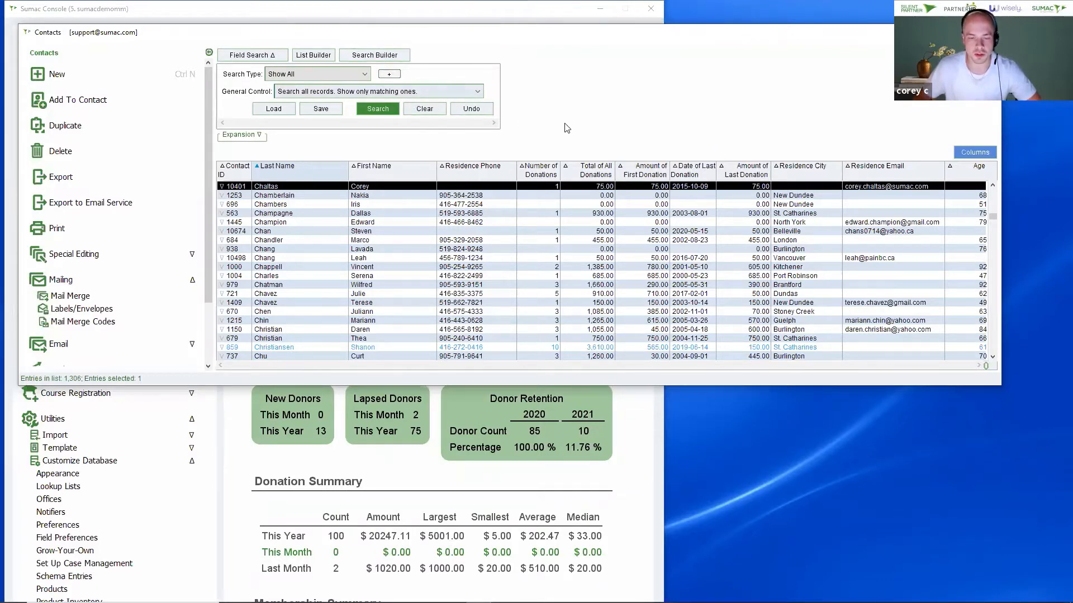
# Step: Start a new search criteria file in Search Builder and begin a new search criterion
pyautogui.click(380, 55)
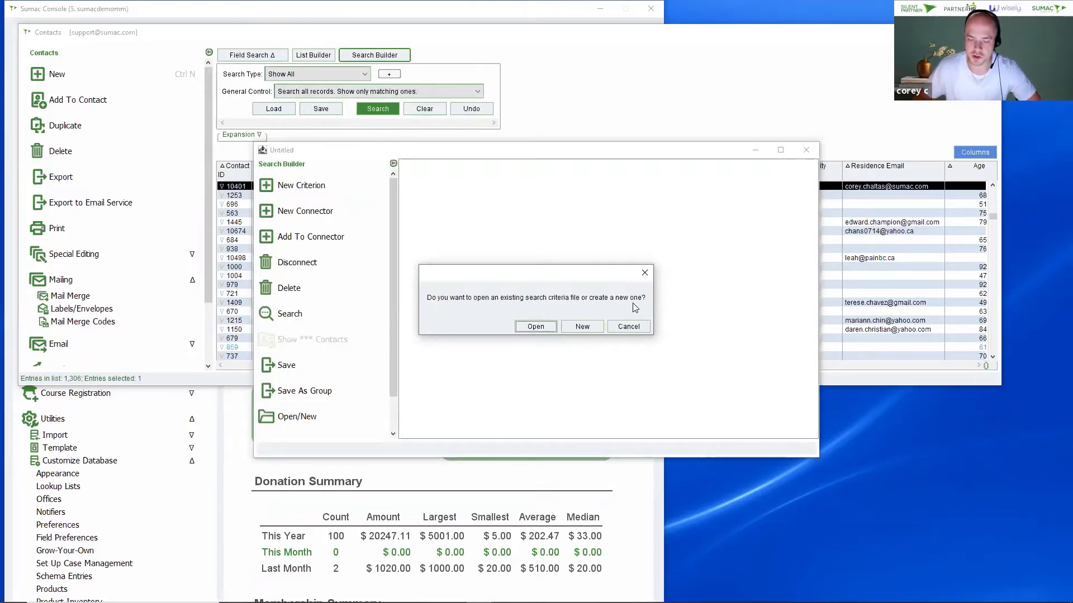
pyautogui.click(594, 327)
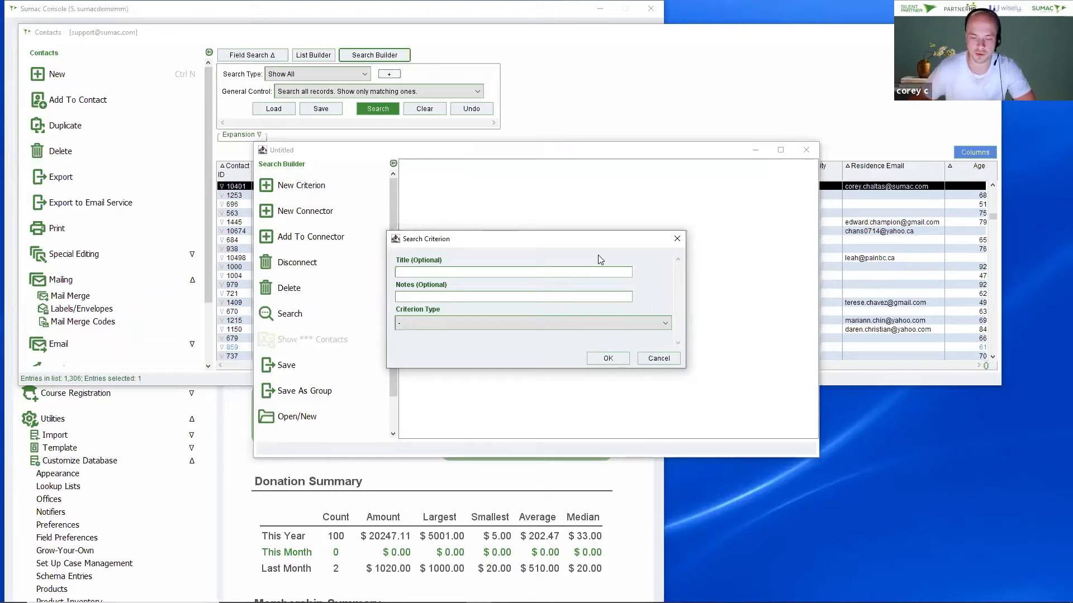
pyautogui.moveTo(583, 234); pyautogui.dragTo(591, 218)
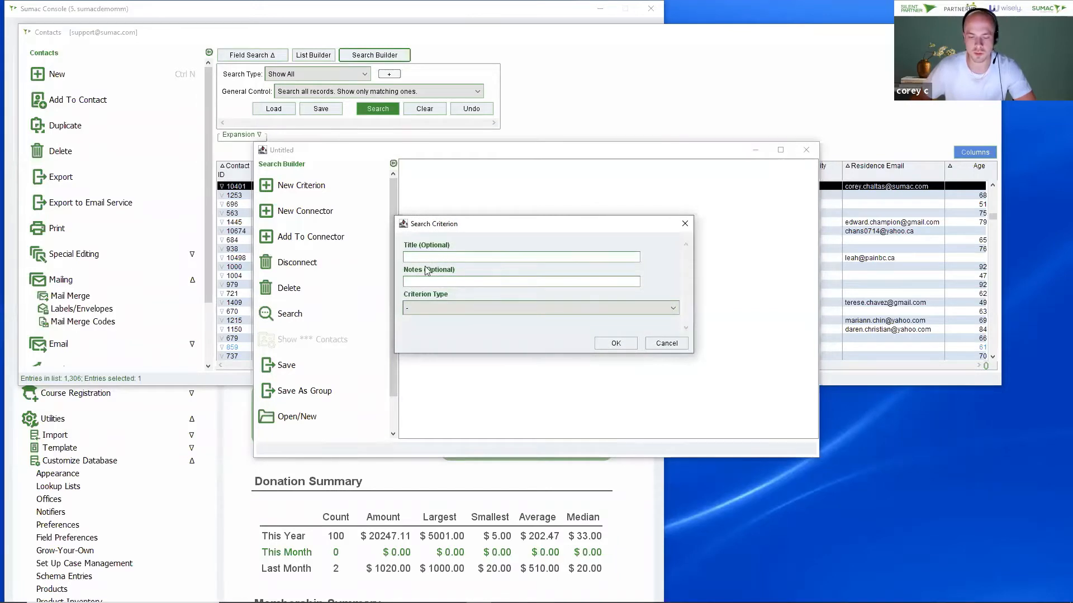
# Step: Title the new search criterion "Contacts who donated in the last 2 years"
pyautogui.click(436, 283)
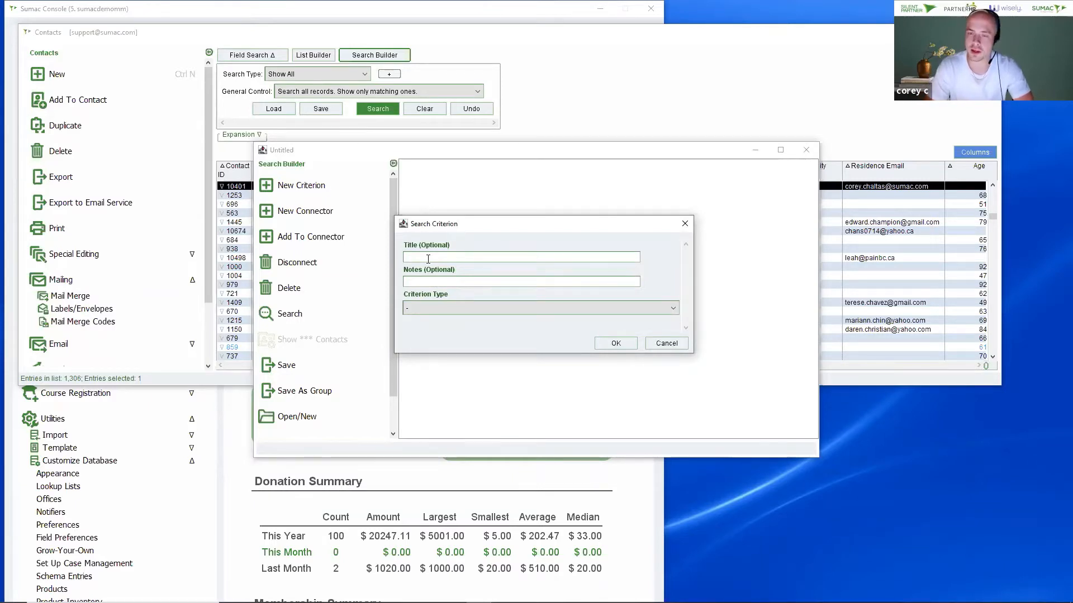
pyautogui.write('Donor')
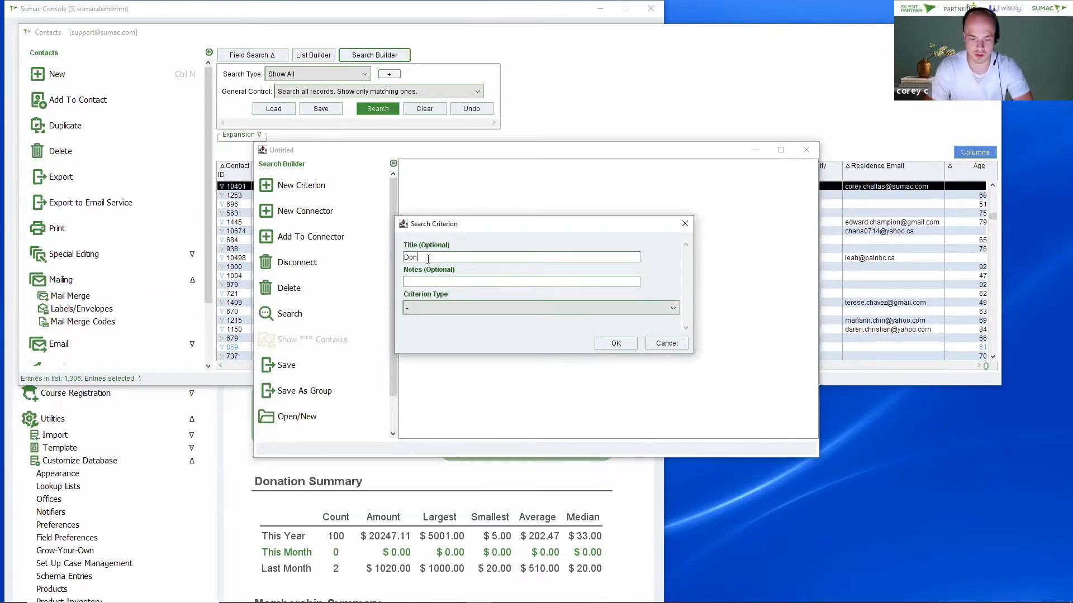
pyautogui.press('BackSpace')
pyautogui.press('BackSpace')
pyautogui.press('BackSpace')
pyautogui.press('BackSpace')
pyautogui.press('BackSpace')
pyautogui.write('Conta')
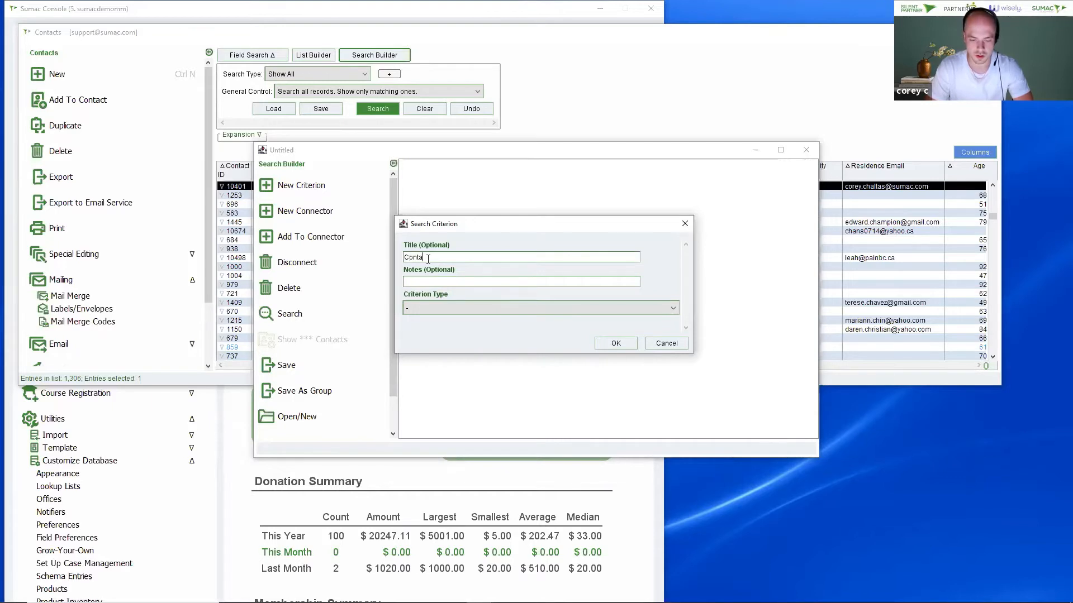
pyautogui.write('cts who donate')
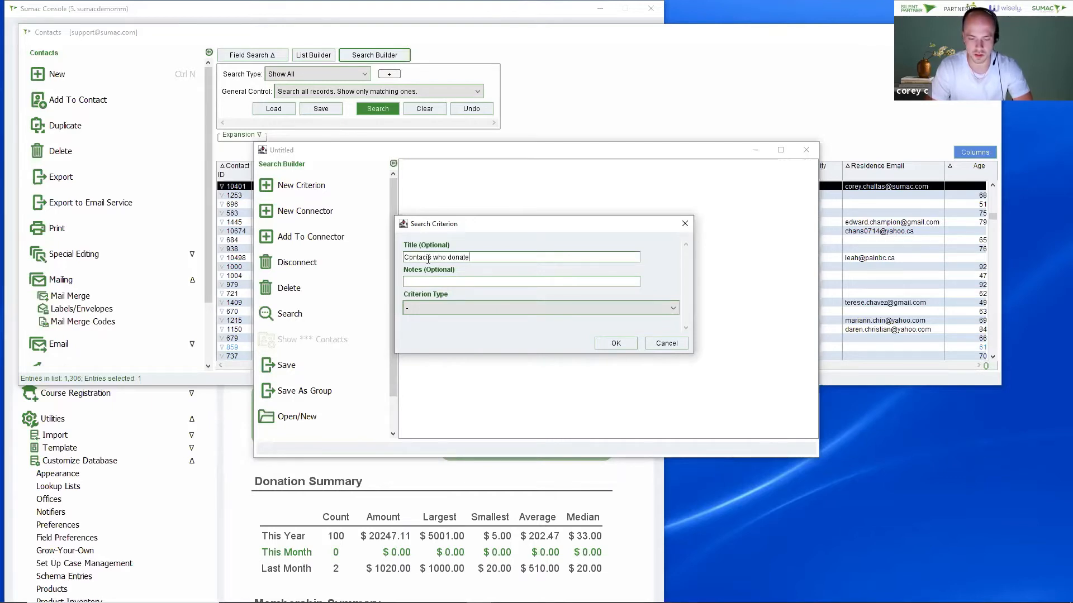
pyautogui.write('d in the last 2 years')
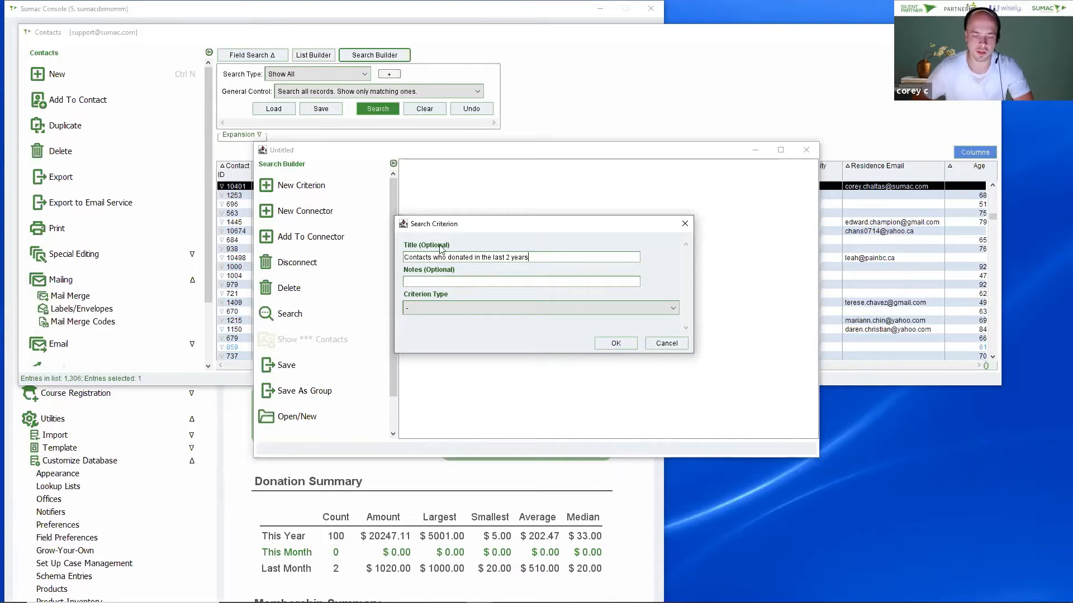
# Step: Set the criterion type to "Donation: Made a donation in a date range" from 2019-01-01 to today's date, and accept the criterion
pyautogui.click(453, 310)
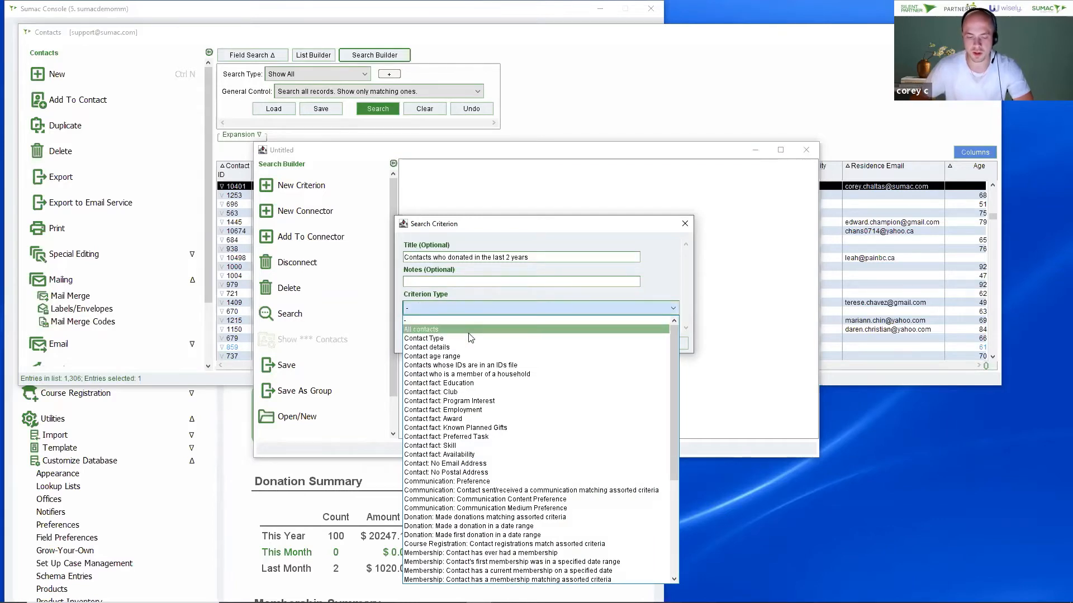
pyautogui.scroll(-1, 473, 353)
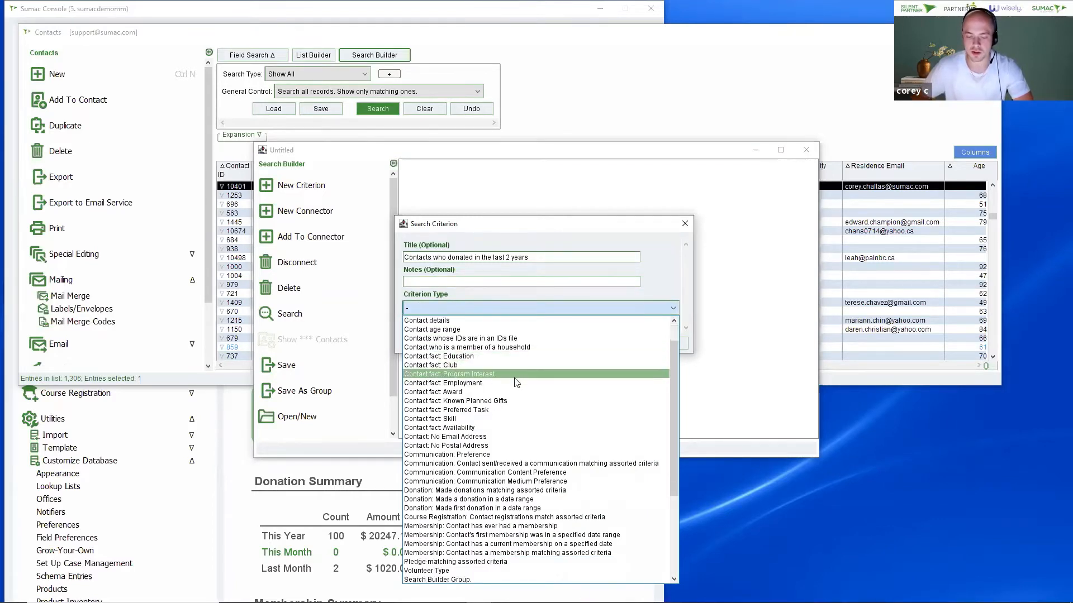
pyautogui.scroll(-1, 510, 418)
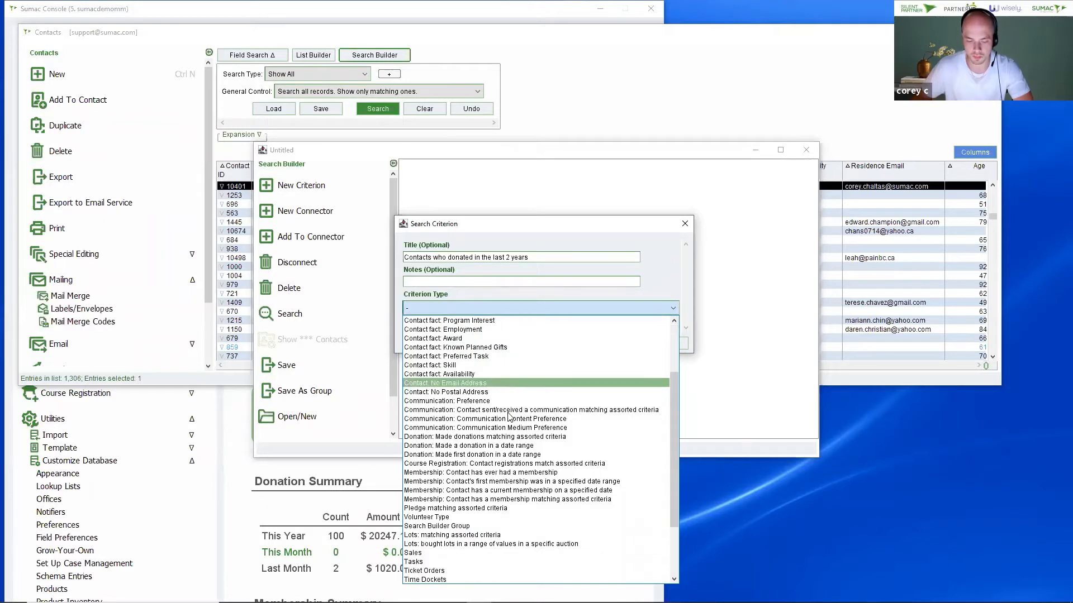
pyautogui.click(479, 447)
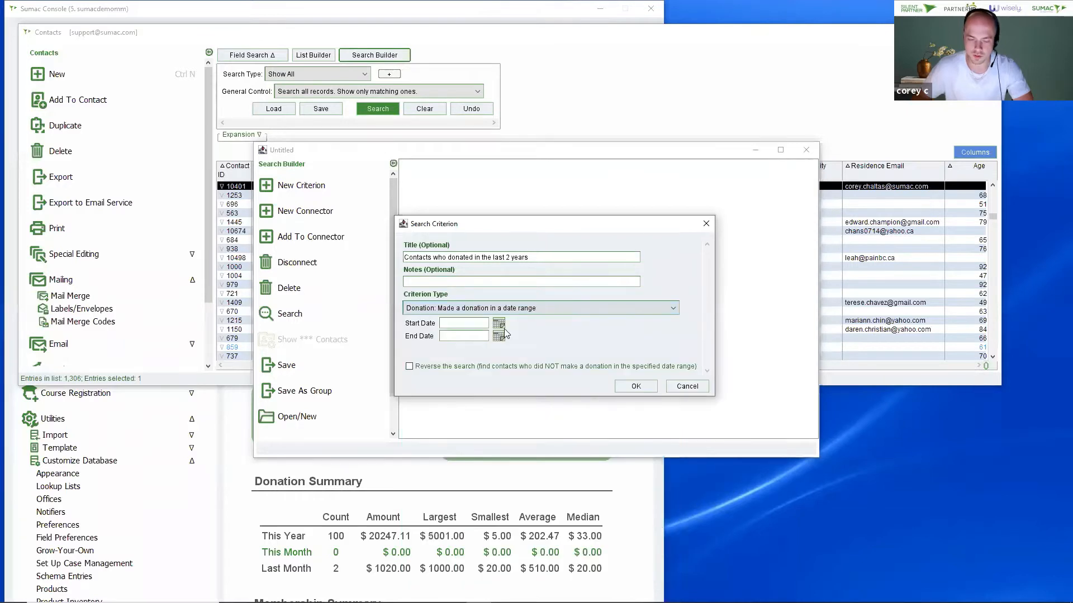
pyautogui.click(472, 324)
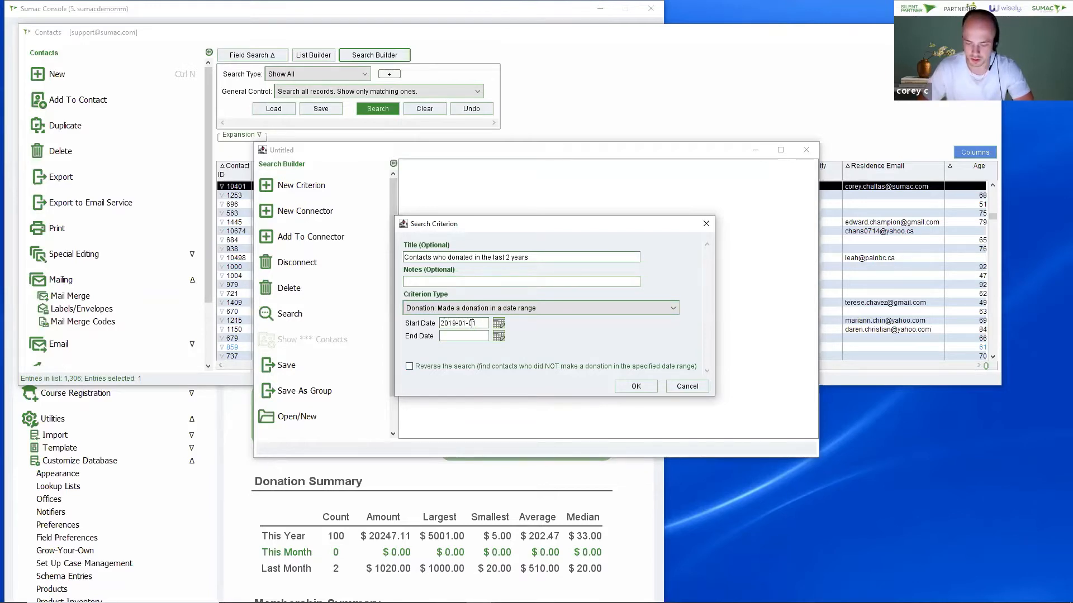
pyautogui.click(499, 336)
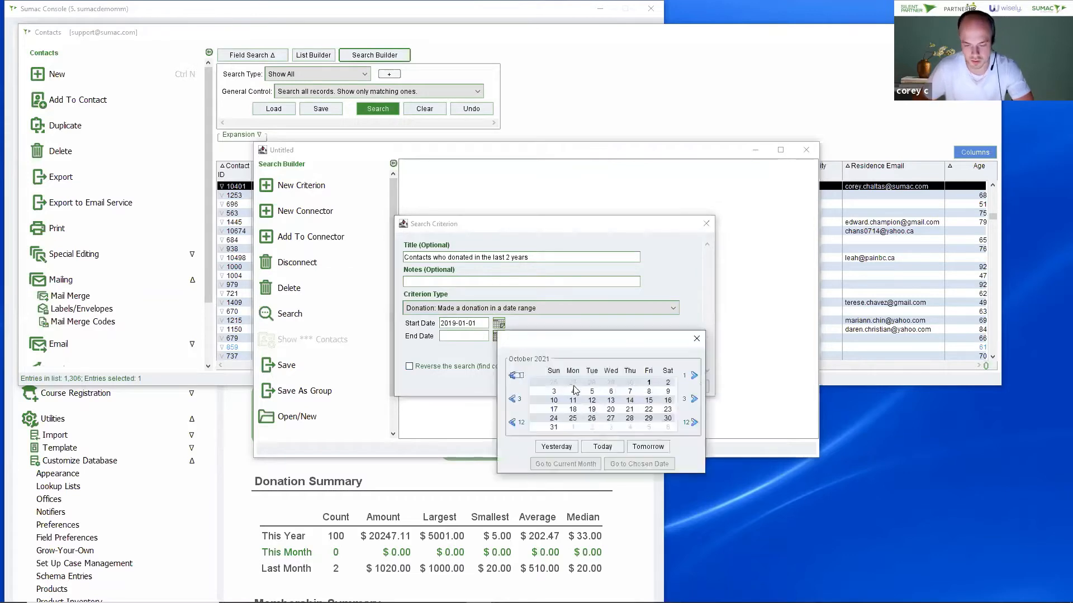
pyautogui.click(613, 448)
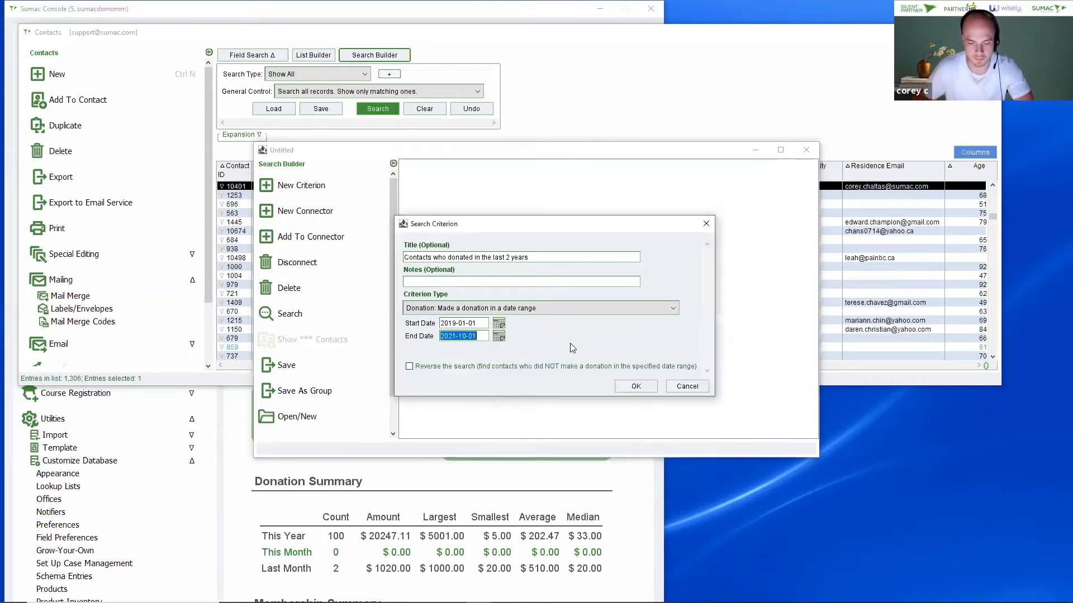
pyautogui.click(635, 386)
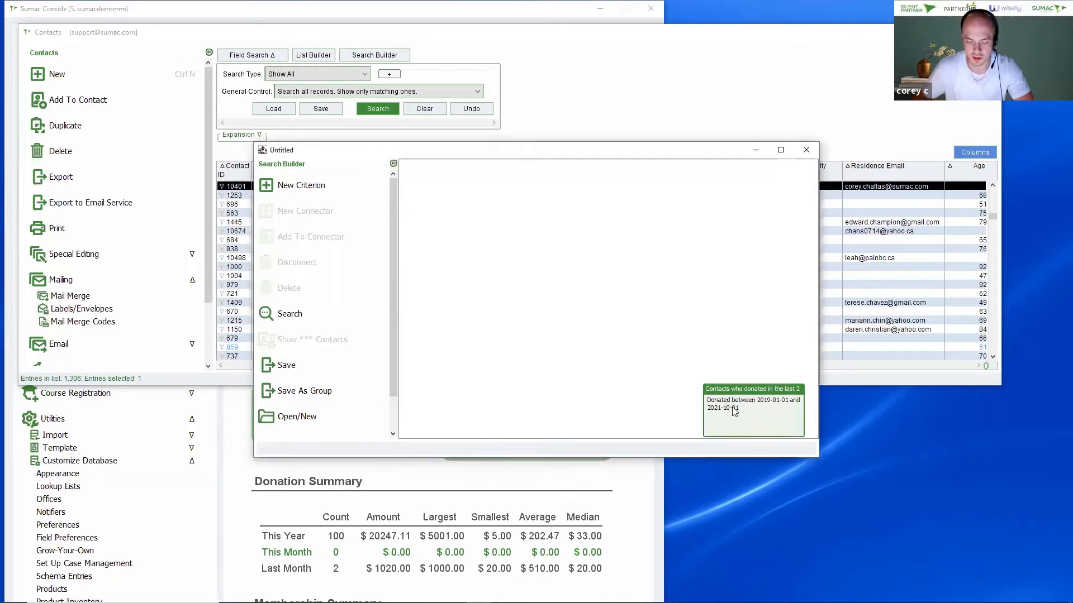
# Step: Move the donation date criterion box to the upper-left area of the search canvas and deselect it
pyautogui.moveTo(754, 408); pyautogui.dragTo(464, 200)
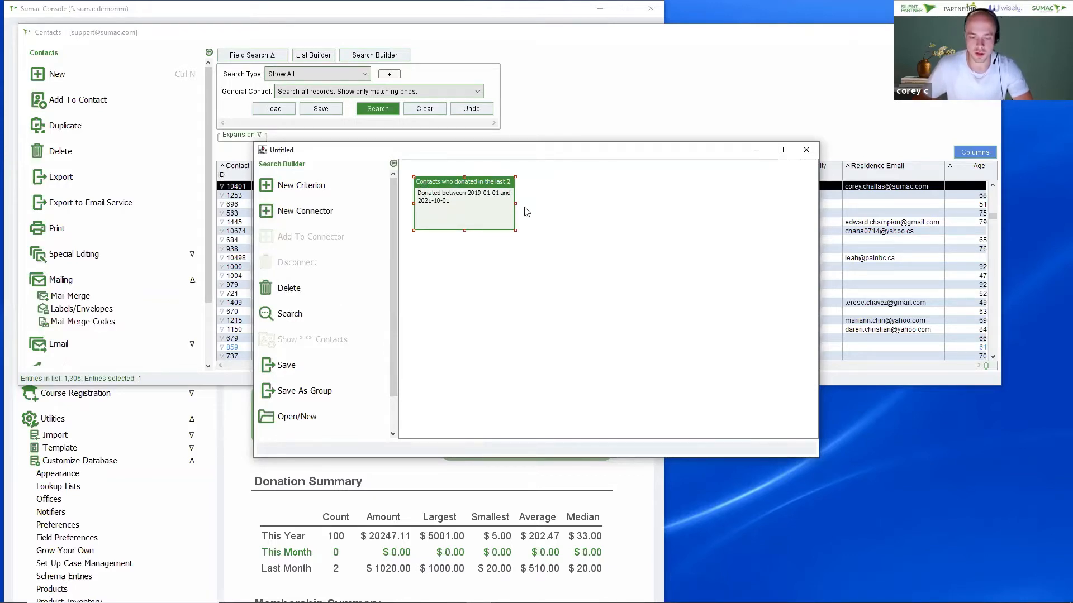
pyautogui.click(561, 250)
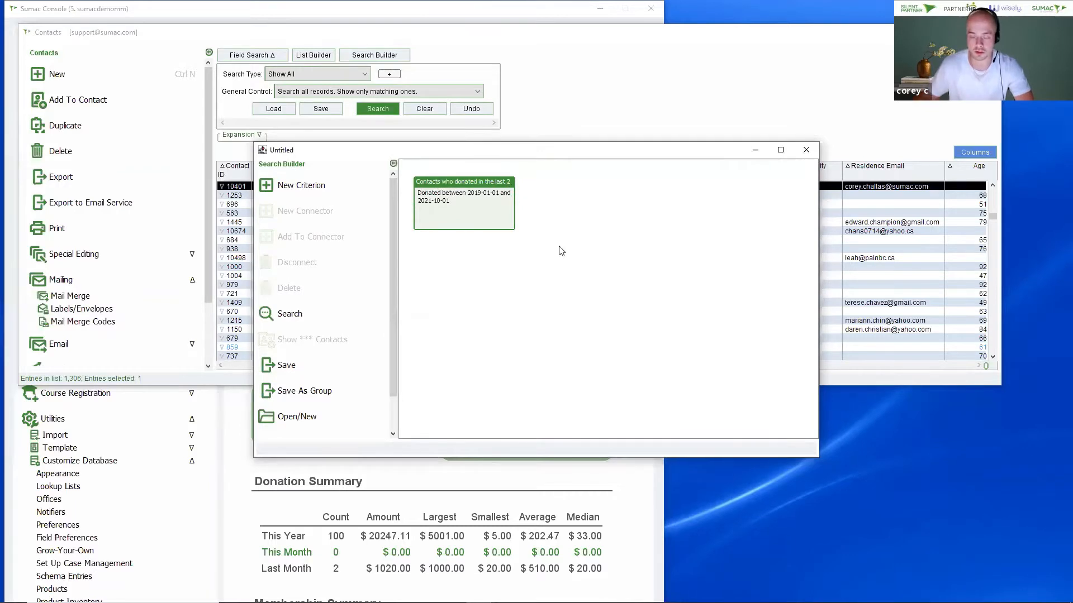
pyautogui.click(484, 212)
pyautogui.click(507, 254)
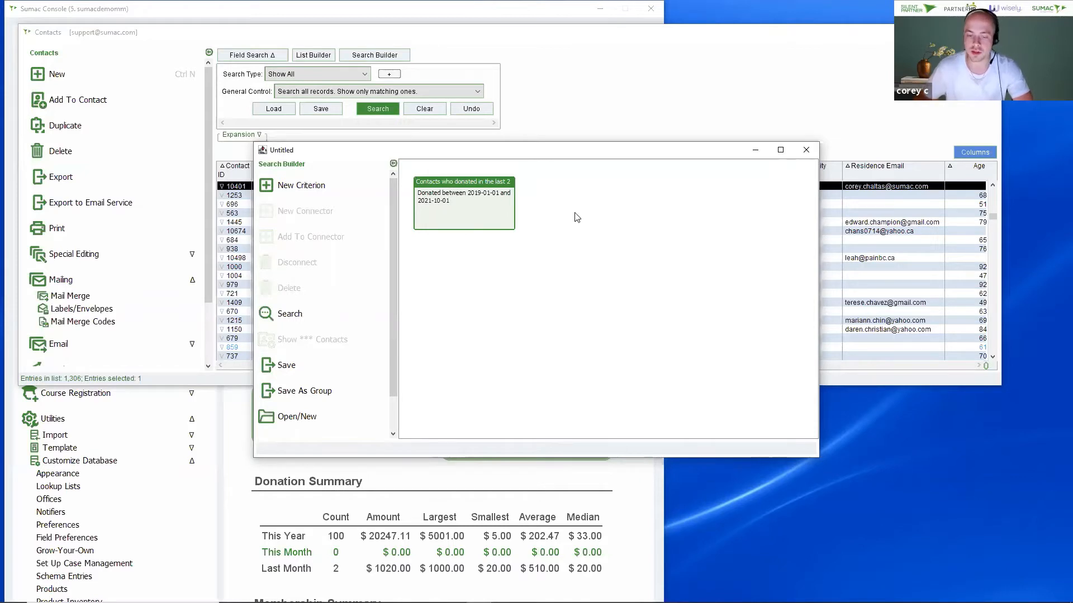
# Step: Add a reversed "Contact: No Postal Address" criterion titled "Exlude Contacts with no Address" and place it beside the donation criterion
pyautogui.click(296, 193)
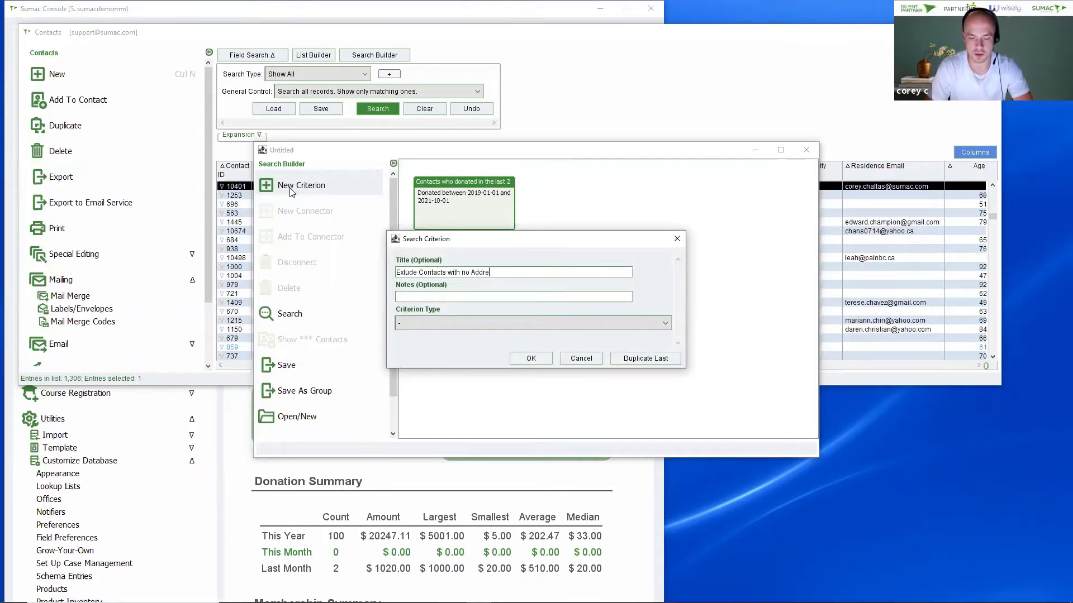
pyautogui.click(430, 320)
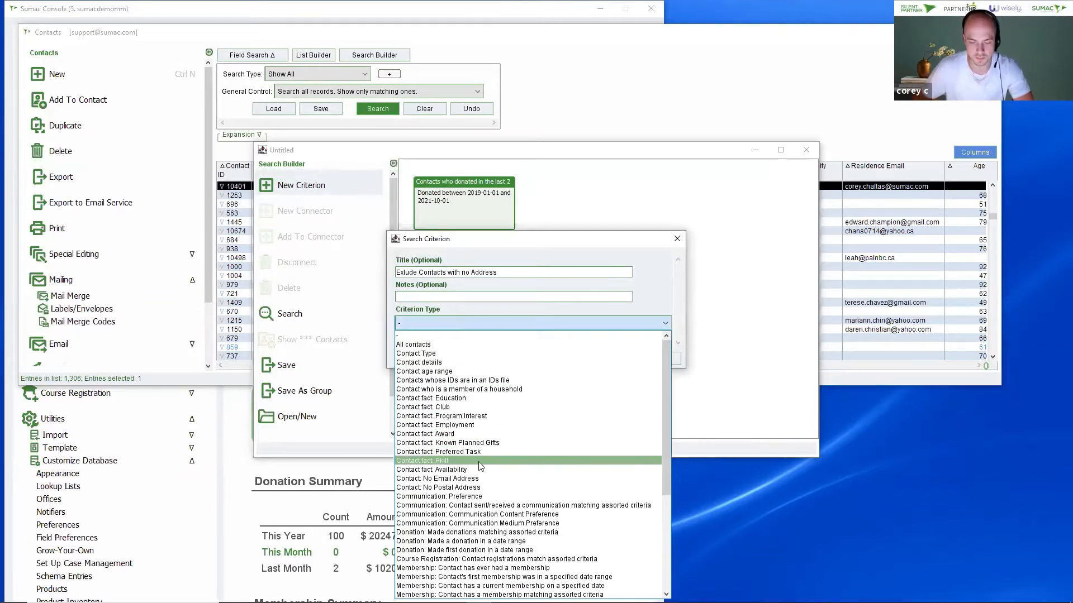
pyautogui.click(439, 489)
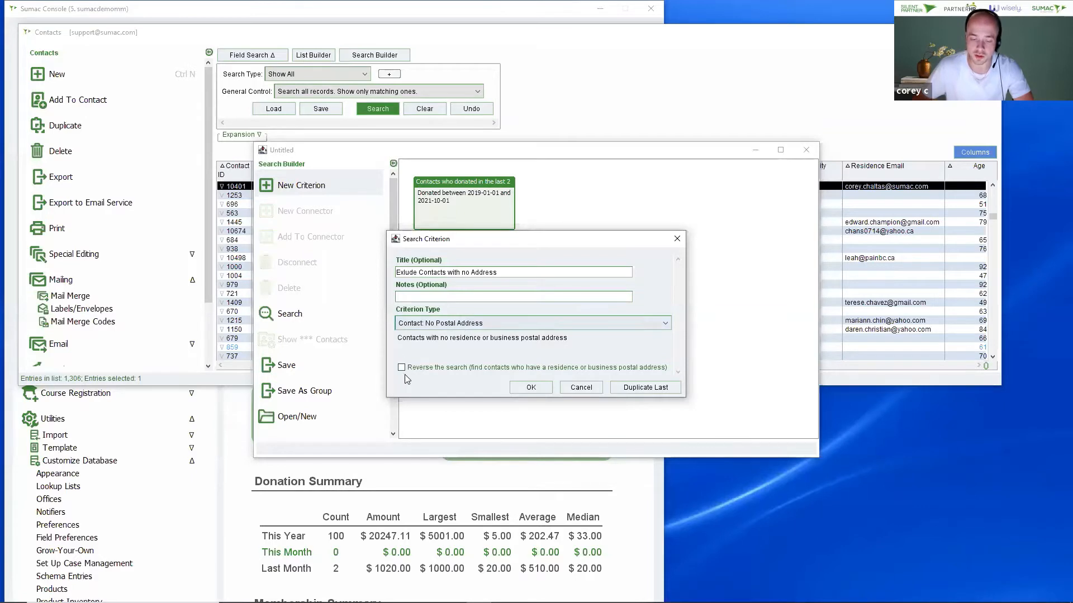
pyautogui.click(454, 372)
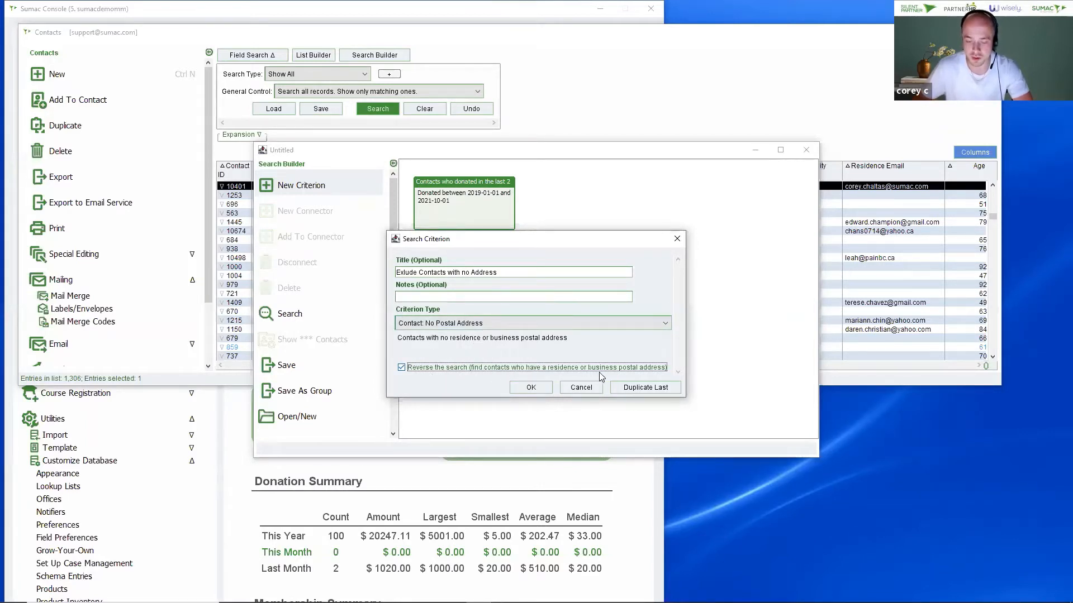
pyautogui.click(530, 387)
pyautogui.moveTo(726, 399); pyautogui.dragTo(562, 202)
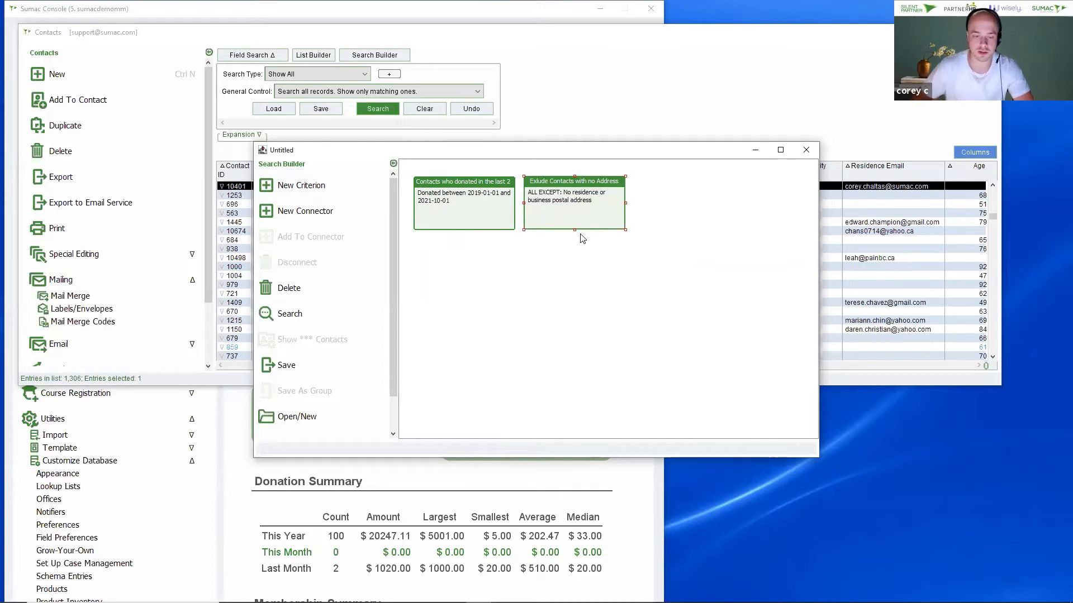
# Step: Start a third criterion titled "Contacts without a Phone Number" with the type "Contact: No Email Address"
pyautogui.click(321, 194)
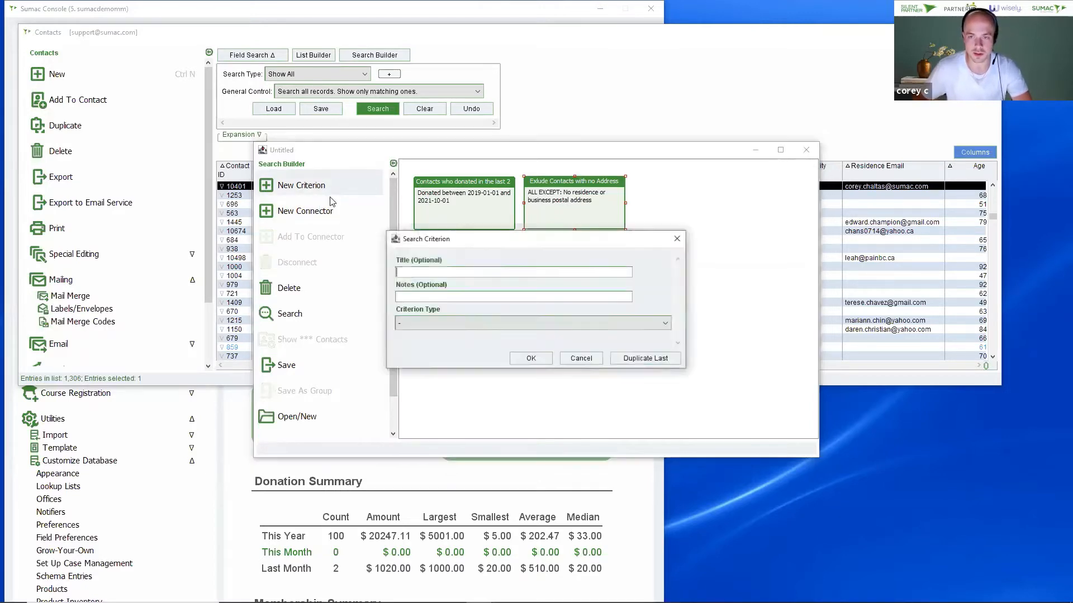
pyautogui.moveTo(582, 239); pyautogui.dragTo(597, 252)
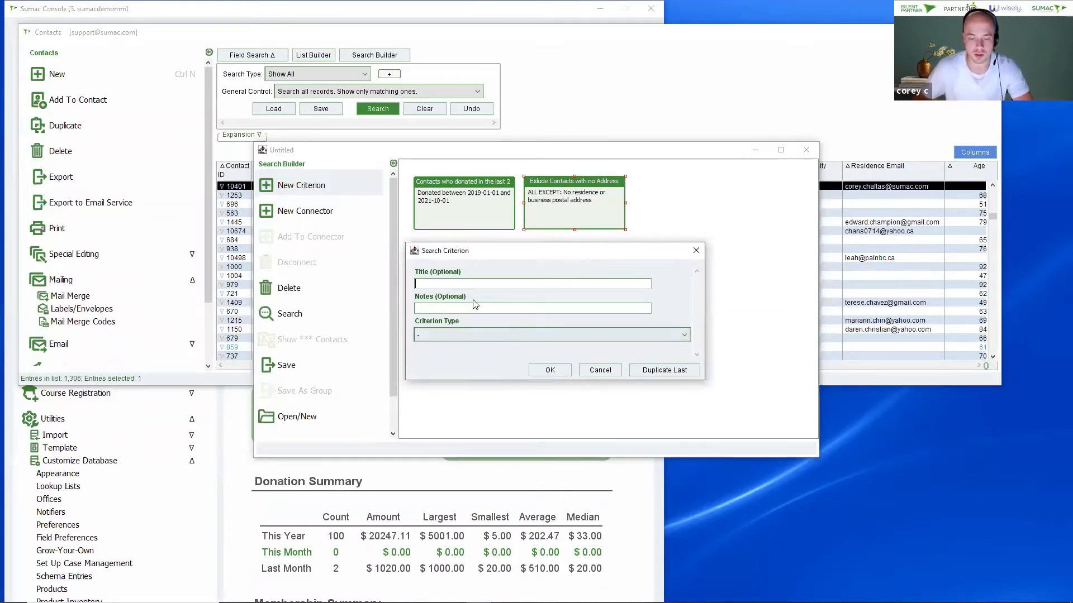
pyautogui.write('cts with')
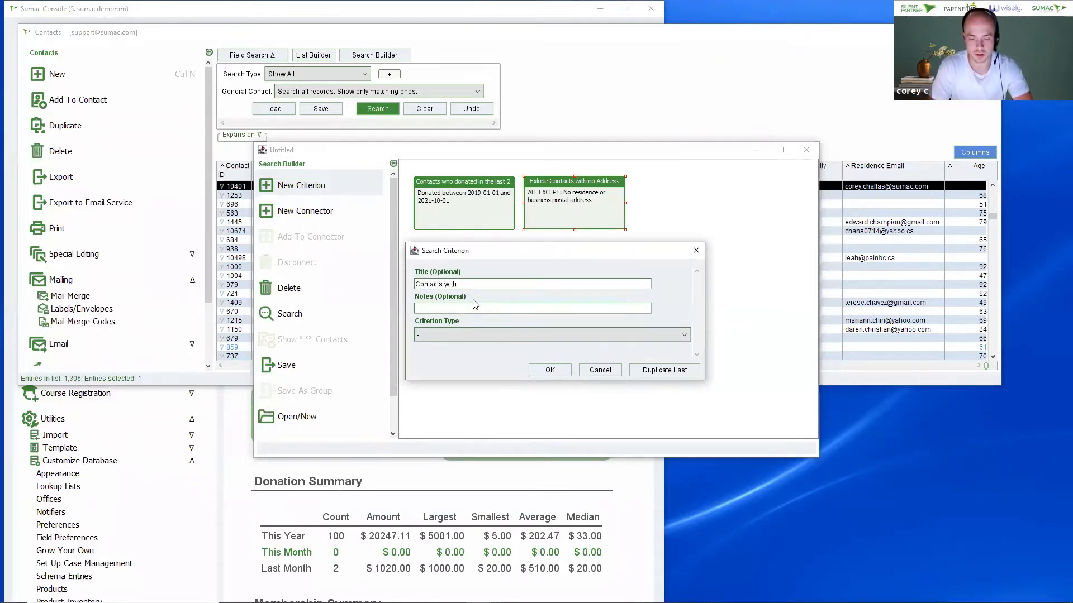
pyautogui.write('out a Phone Number')
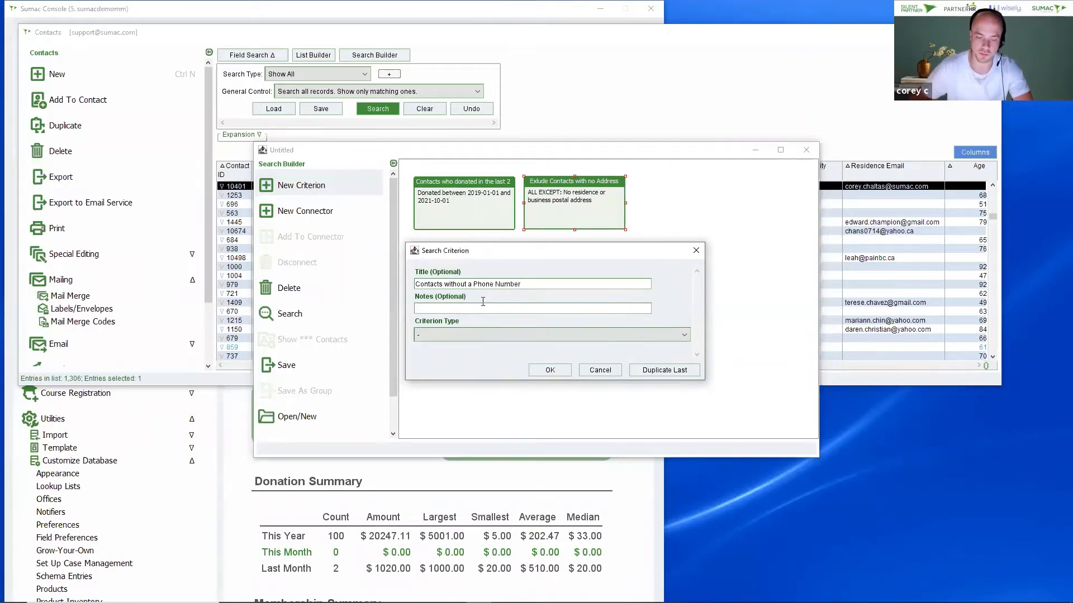
pyautogui.click(459, 336)
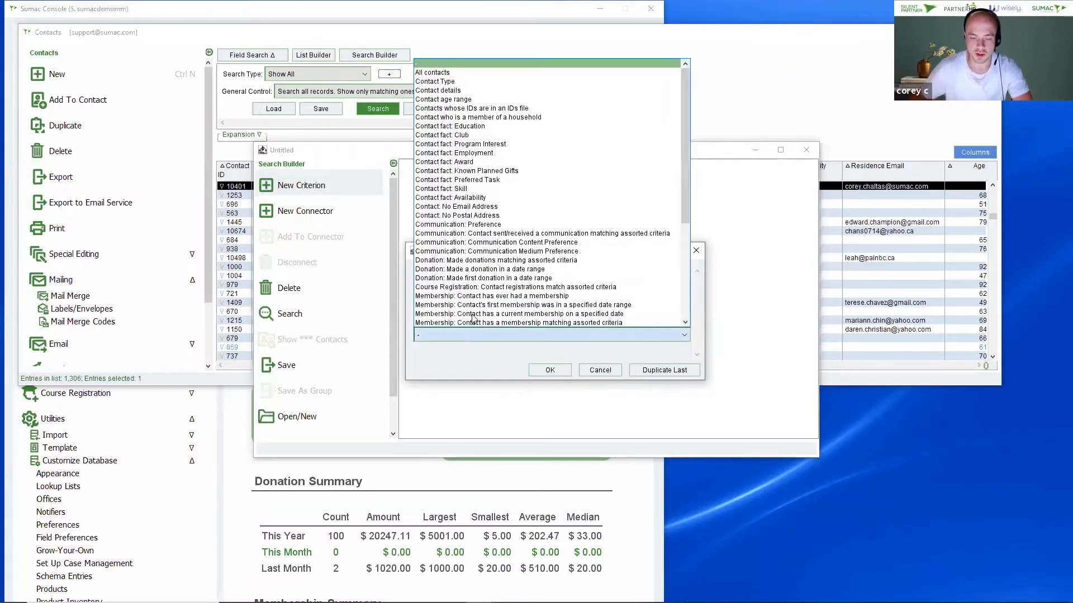
pyautogui.click(516, 206)
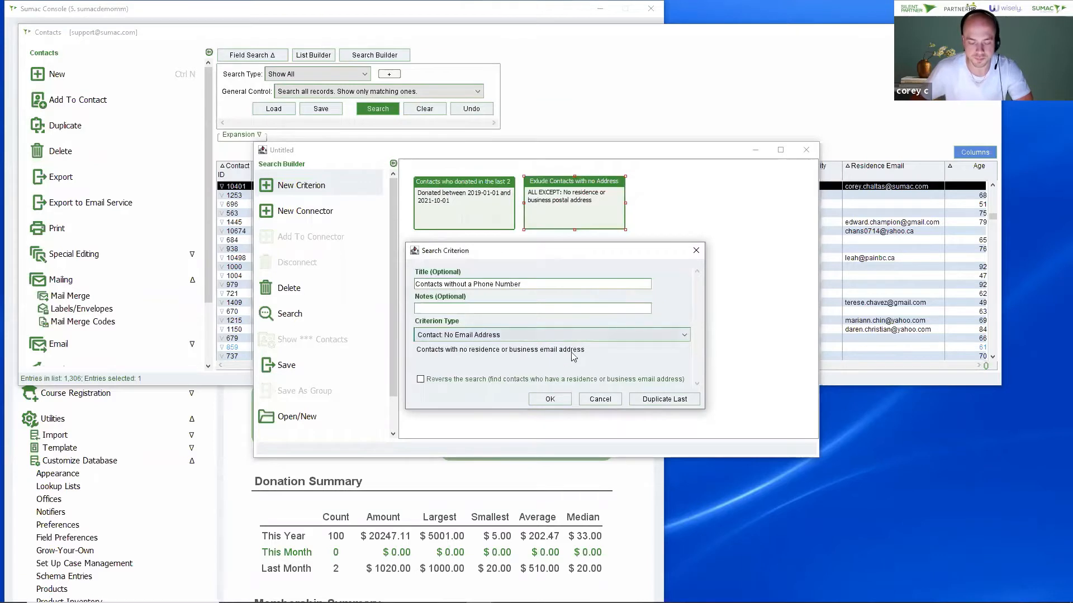
# Step: Retitle the criterion "Contacts without a Email", reverse its search, and place its box beside the postal address criterion
pyautogui.moveTo(494, 283); pyautogui.dragTo(551, 283)
pyautogui.write('Email')
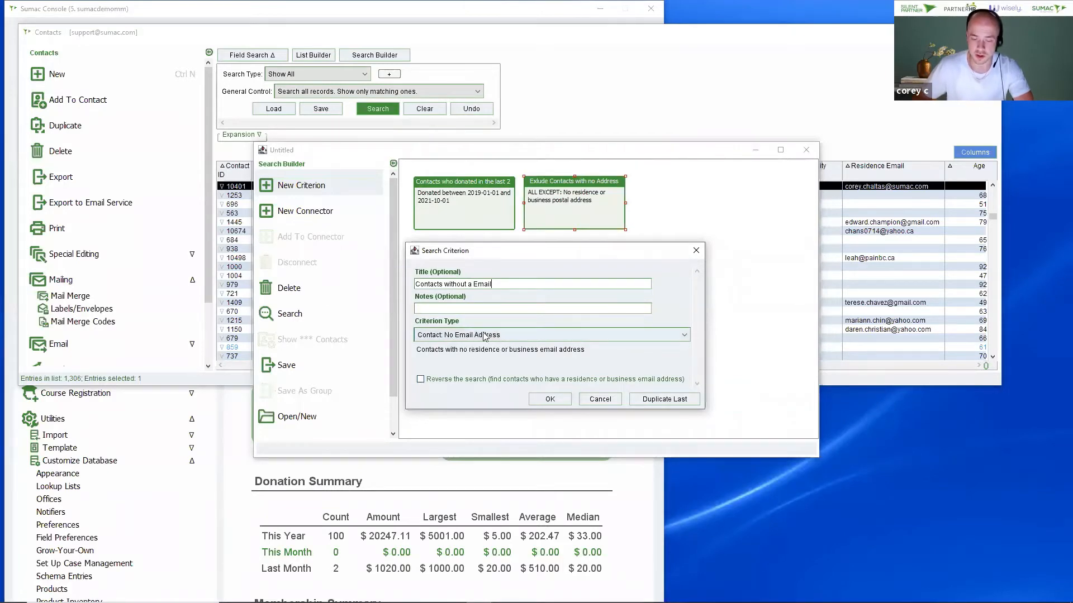
pyautogui.click(551, 379)
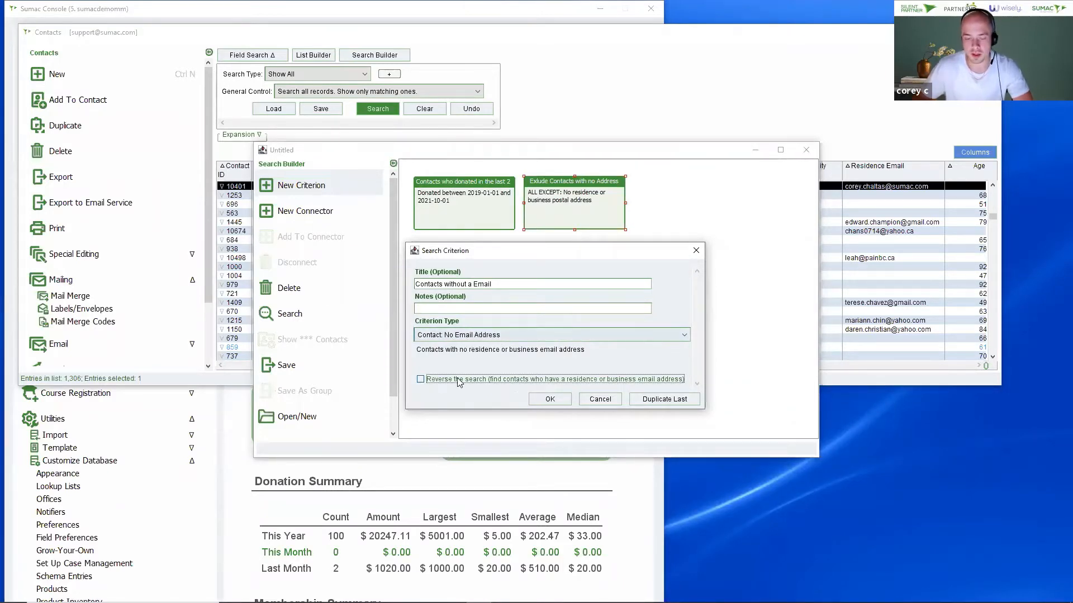
pyautogui.click(550, 399)
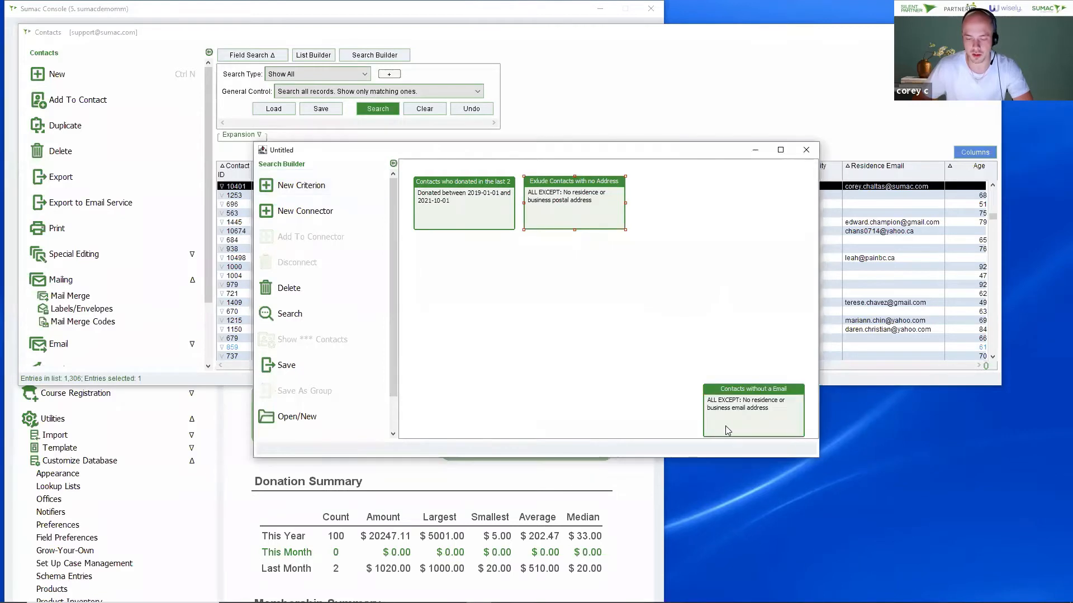
pyautogui.moveTo(725, 426); pyautogui.dragTo(657, 221)
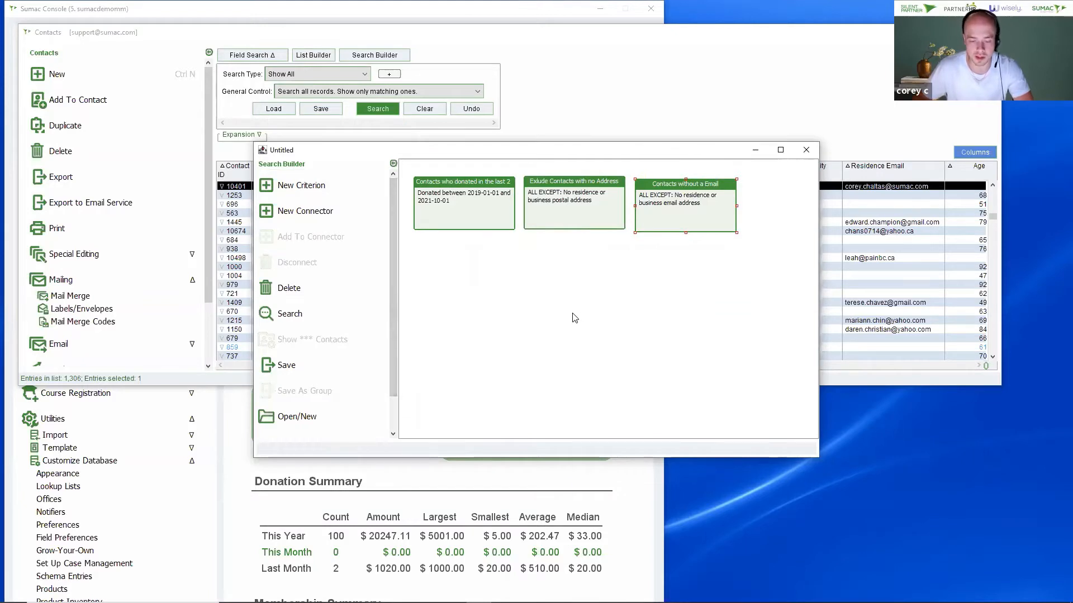
# Step: Start a fourth criterion titled "Exlcude Recent Donors" with the type "Donation: Made a donation in a date range"
pyautogui.click(318, 190)
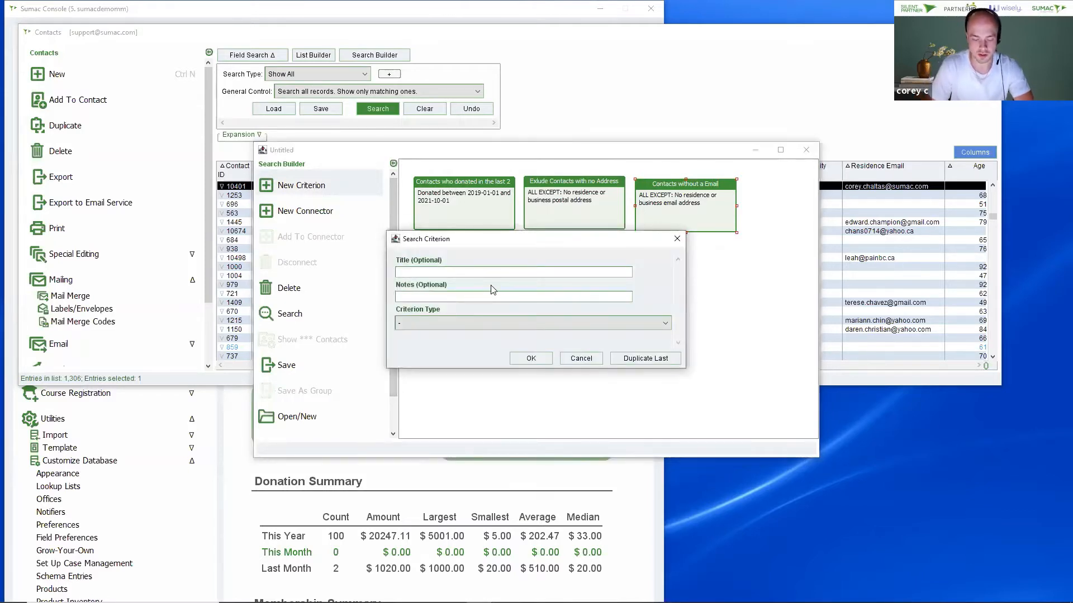
pyautogui.write('Exlc')
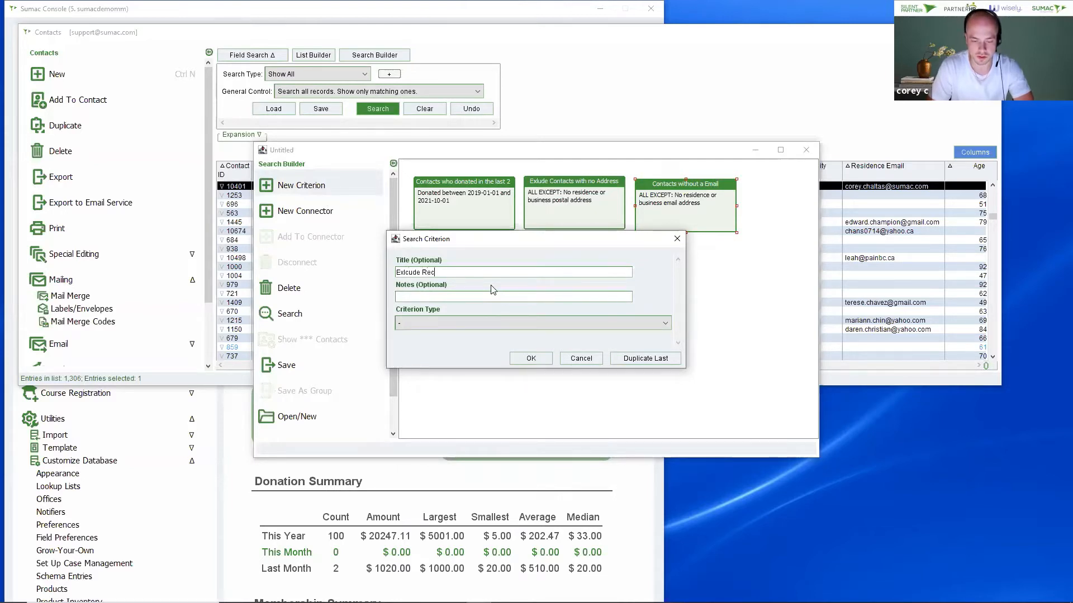
pyautogui.write('ude Eecent Donors')
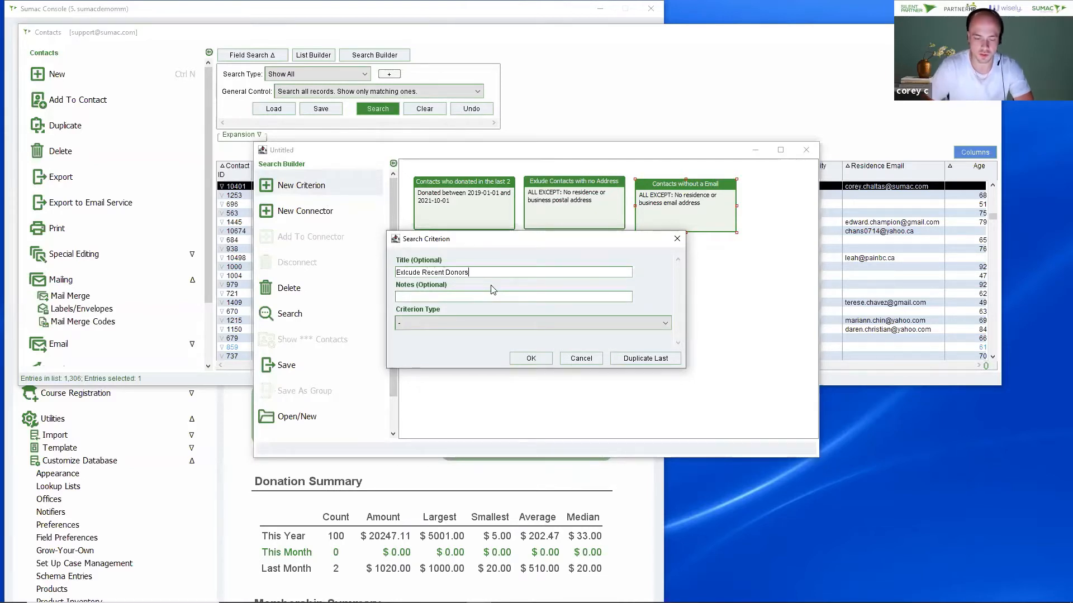
pyautogui.click(447, 320)
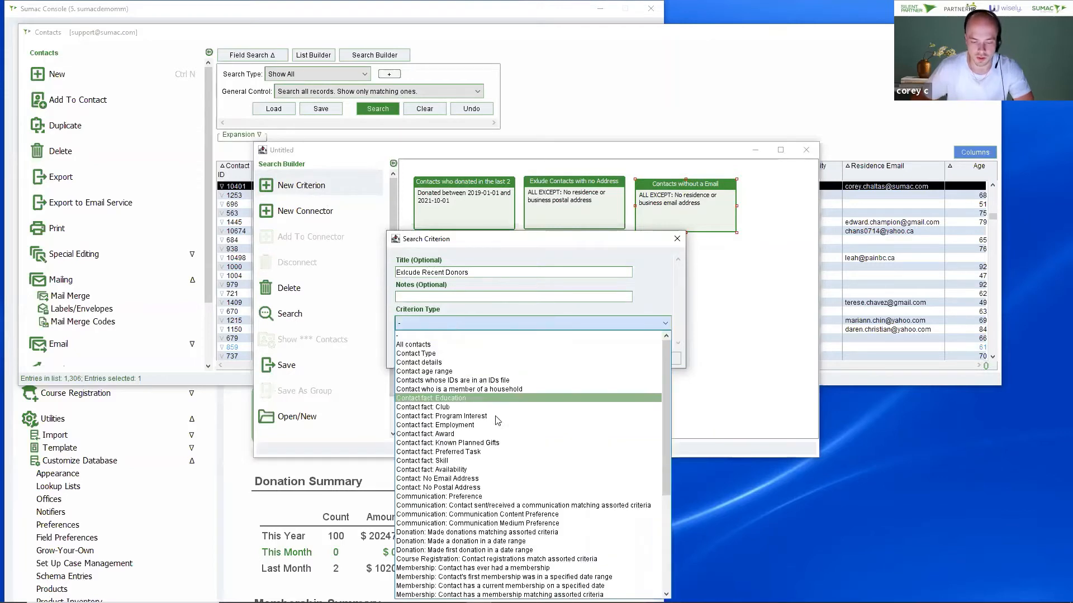
pyautogui.click(494, 542)
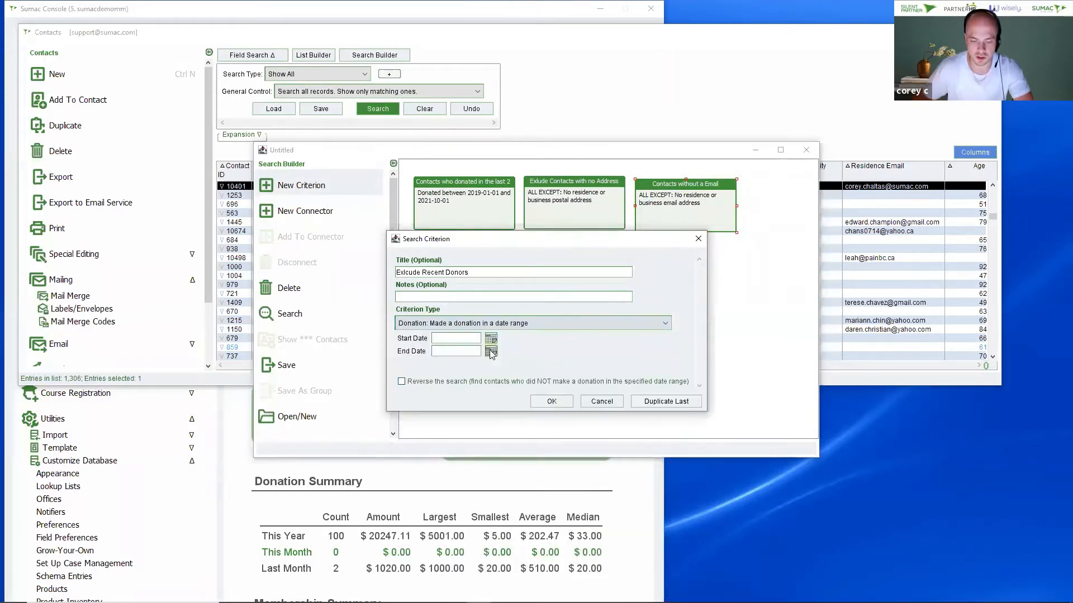
# Step: Set the criterion's date range to 2021-08-01 through 2021-10-01, reverse its search and add it to the canvas
pyautogui.click(464, 339)
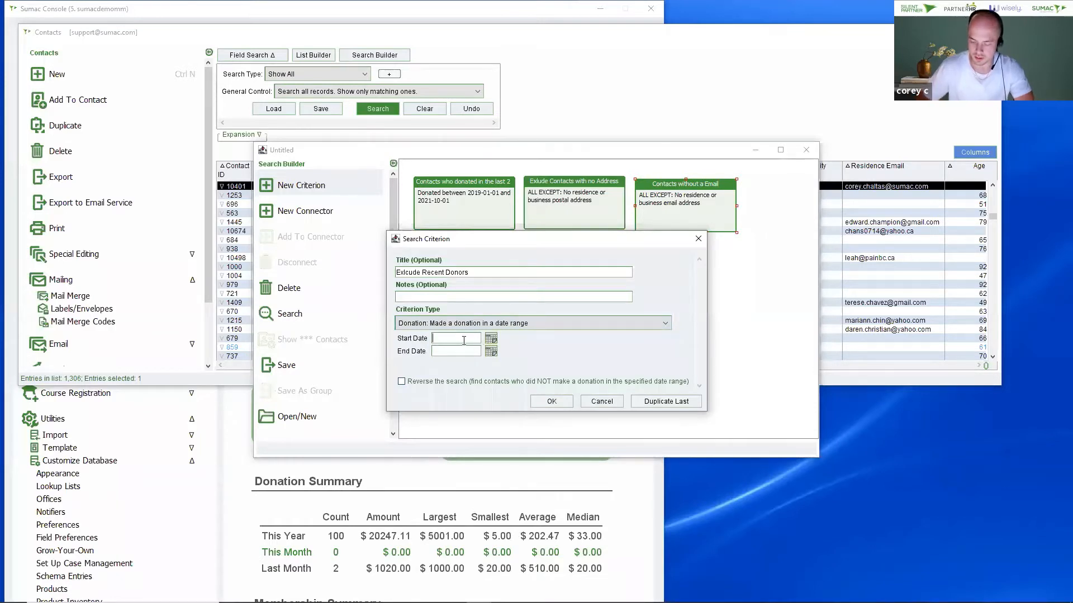
pyautogui.write('2021-08-01')
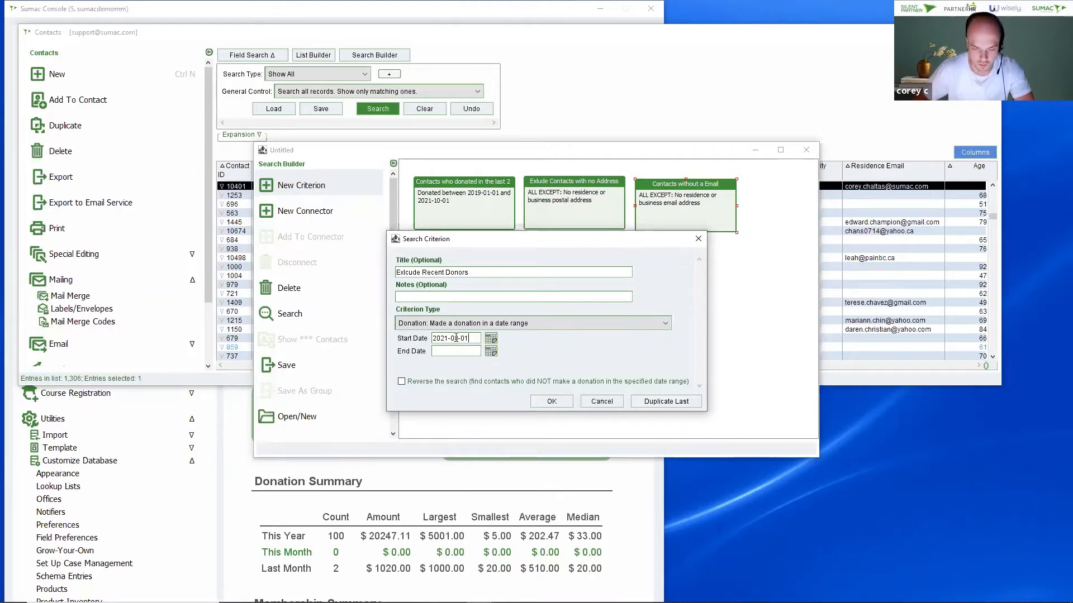
pyautogui.click(491, 351)
pyautogui.click(594, 462)
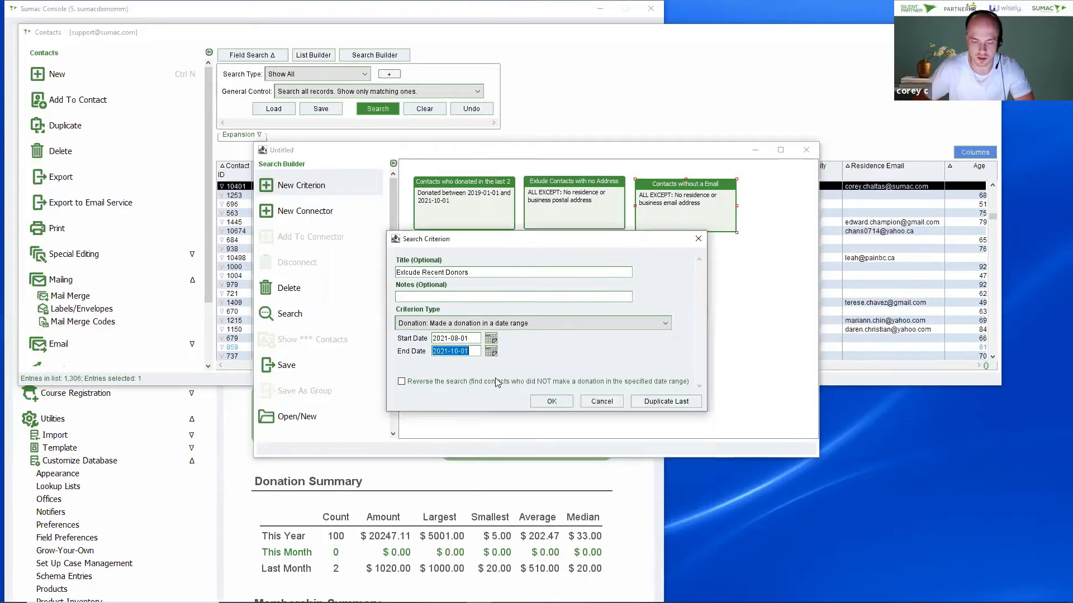
pyautogui.click(550, 385)
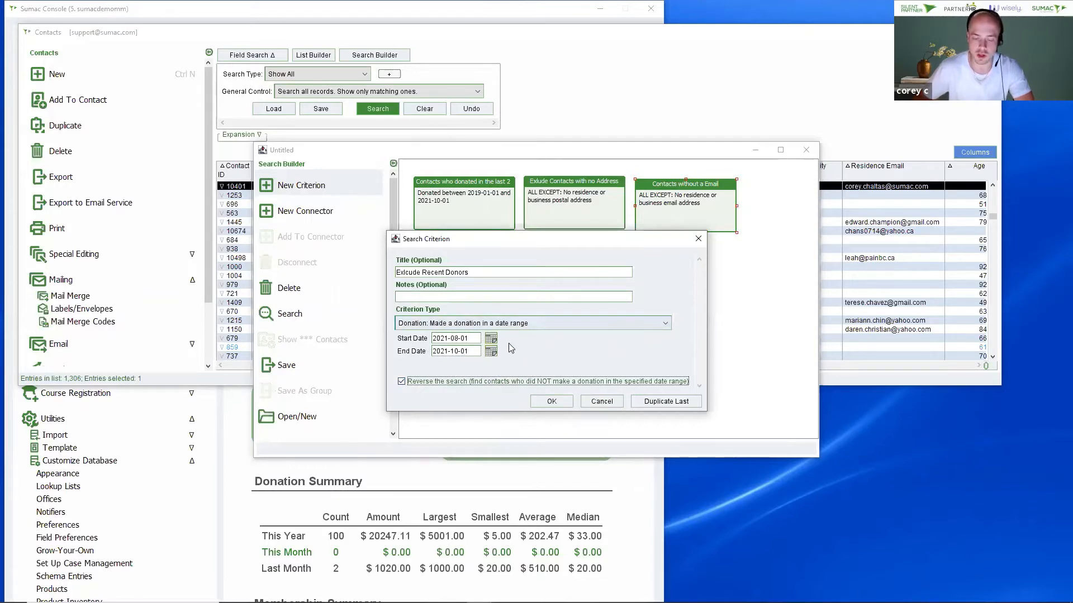
pyautogui.click(556, 402)
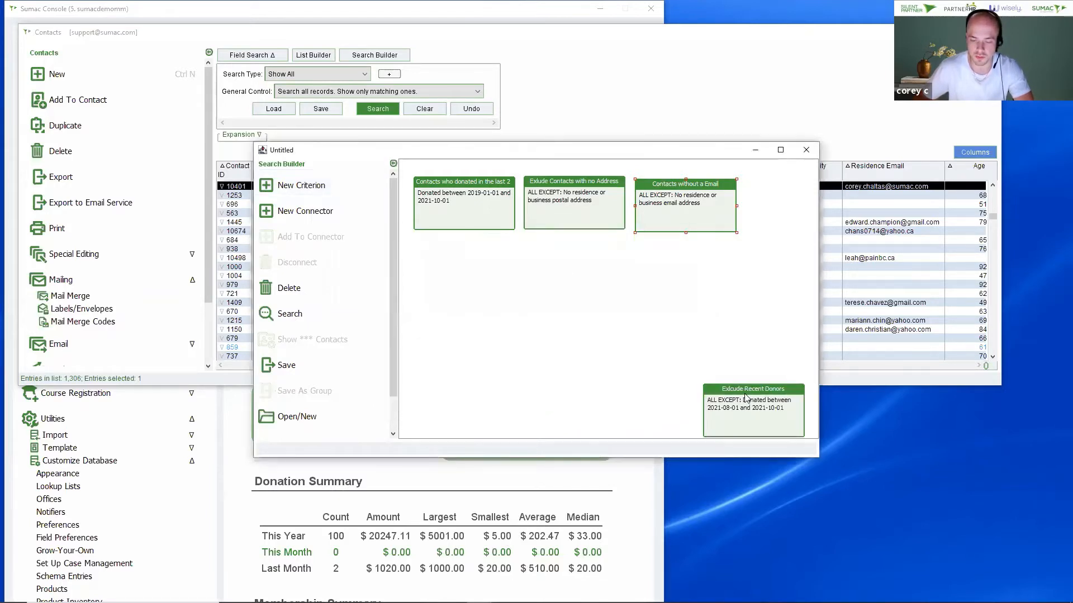
# Step: Widen the search builder window, place the recent donors box beside the email criterion and deselect it
pyautogui.moveTo(745, 398); pyautogui.dragTo(735, 256)
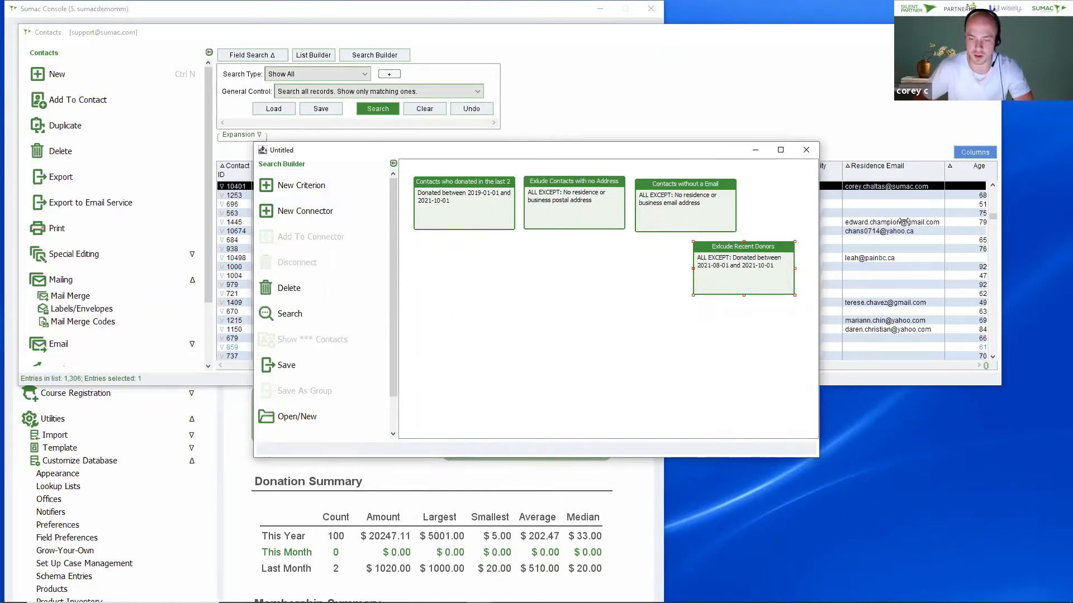
pyautogui.moveTo(903, 222); pyautogui.dragTo(901, 221)
pyautogui.moveTo(782, 272); pyautogui.dragTo(831, 215)
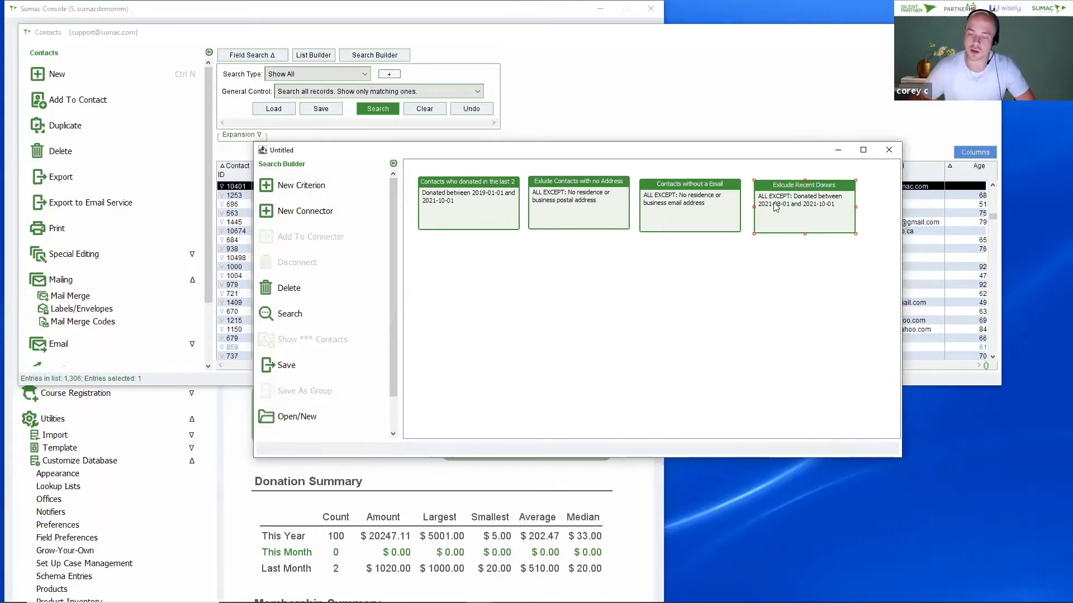
pyautogui.click(642, 319)
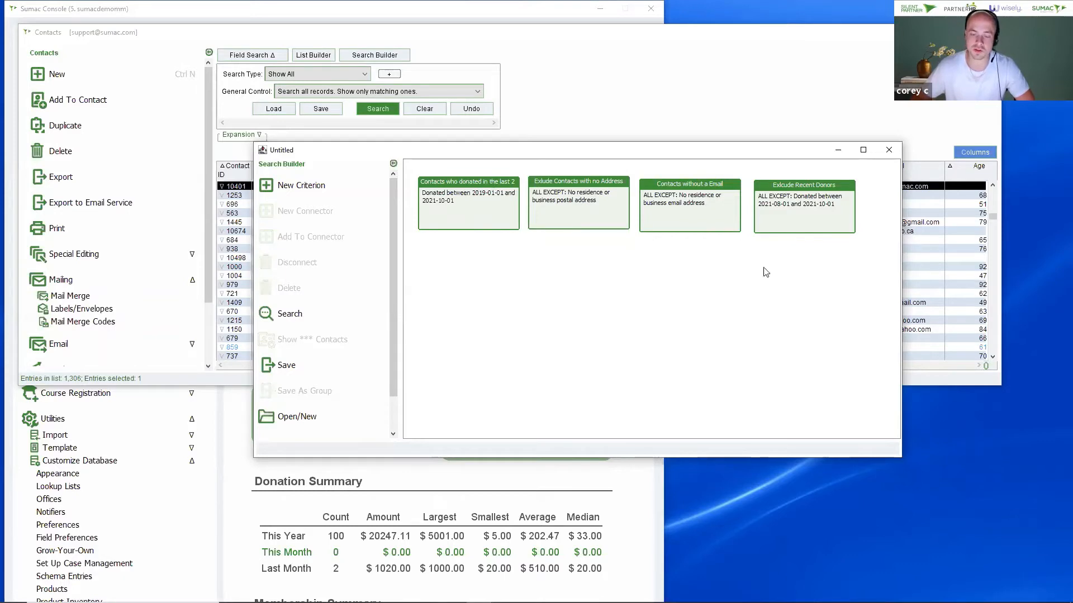
# Step: Join all four criteria with a "meets all 4 criteria (AND)" connector and center its box below them
pyautogui.click(494, 216)
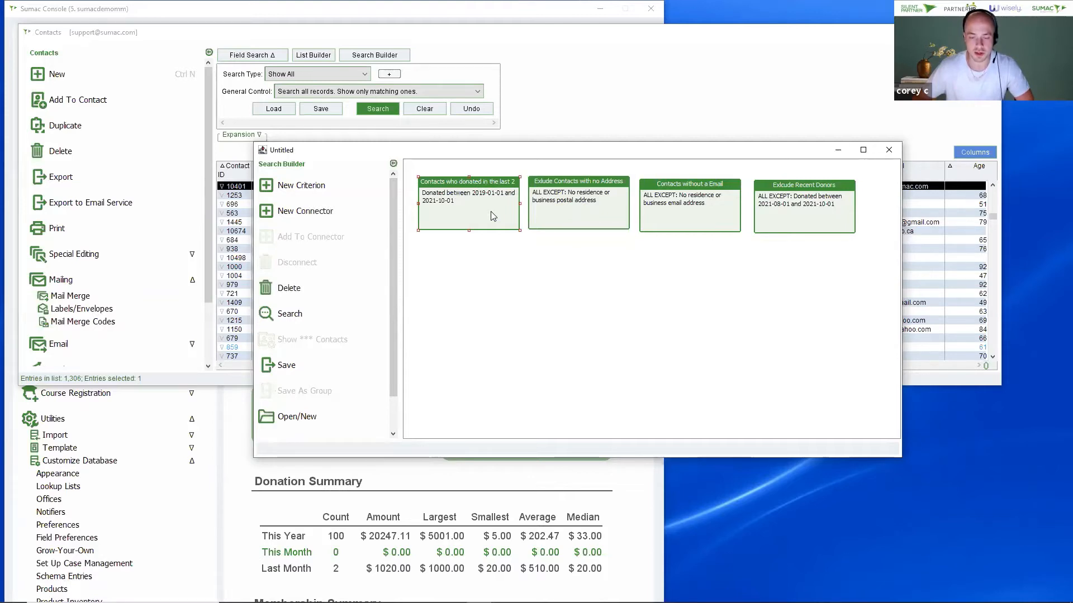
pyautogui.keyDown('shift'); pyautogui.click(673, 209); pyautogui.keyUp('shift')
pyautogui.keyDown('shift'); pyautogui.click(797, 209); pyautogui.keyUp('shift')
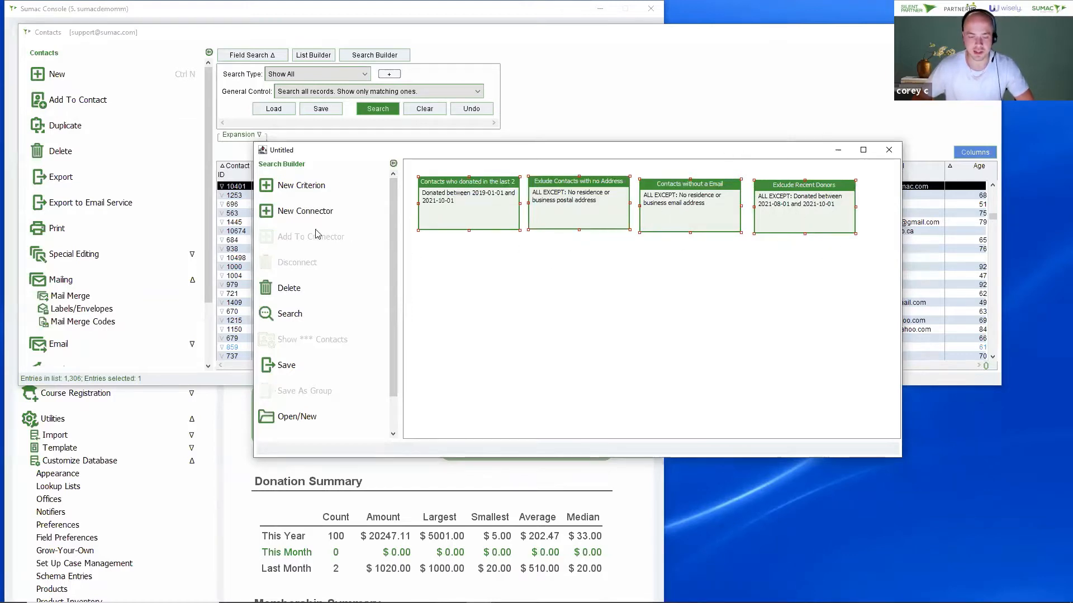
pyautogui.click(304, 213)
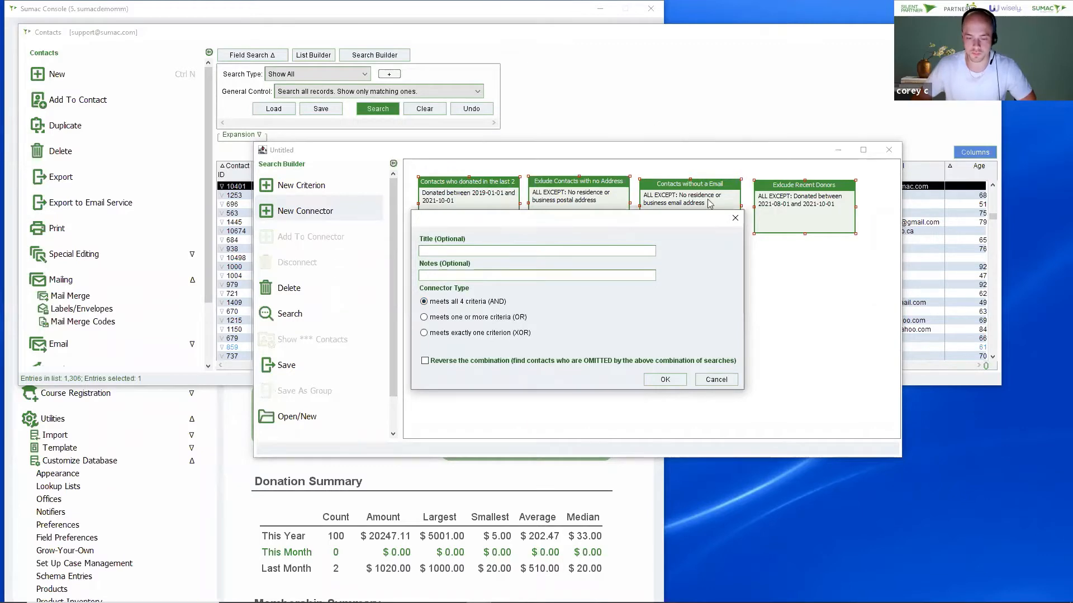
pyautogui.click(677, 382)
pyautogui.moveTo(792, 413); pyautogui.dragTo(637, 376)
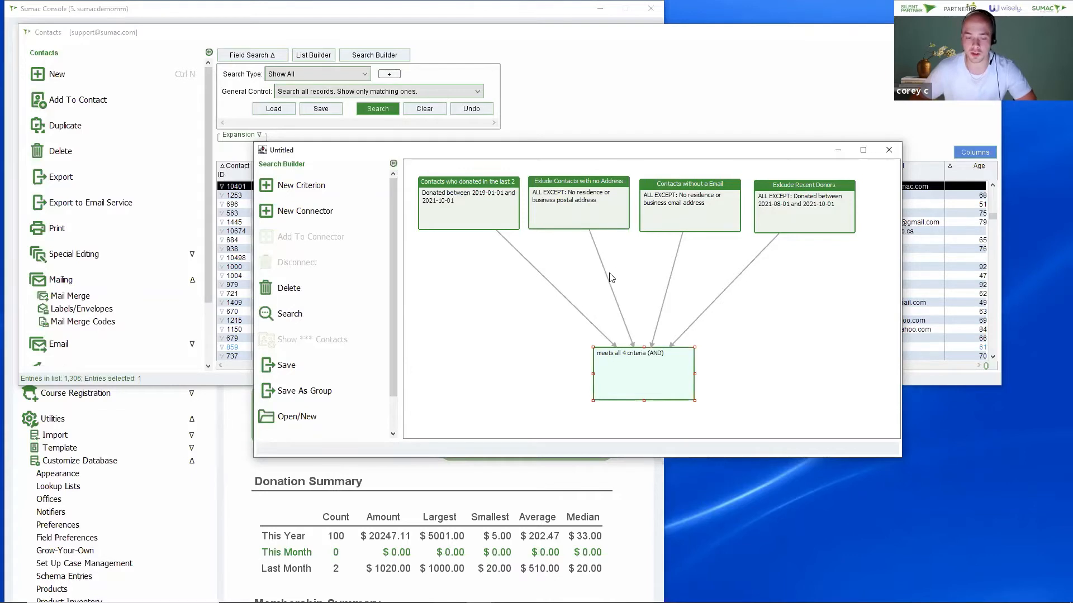
# Step: Run the combined search and show the matching contacts in the contact list
pyautogui.click(312, 311)
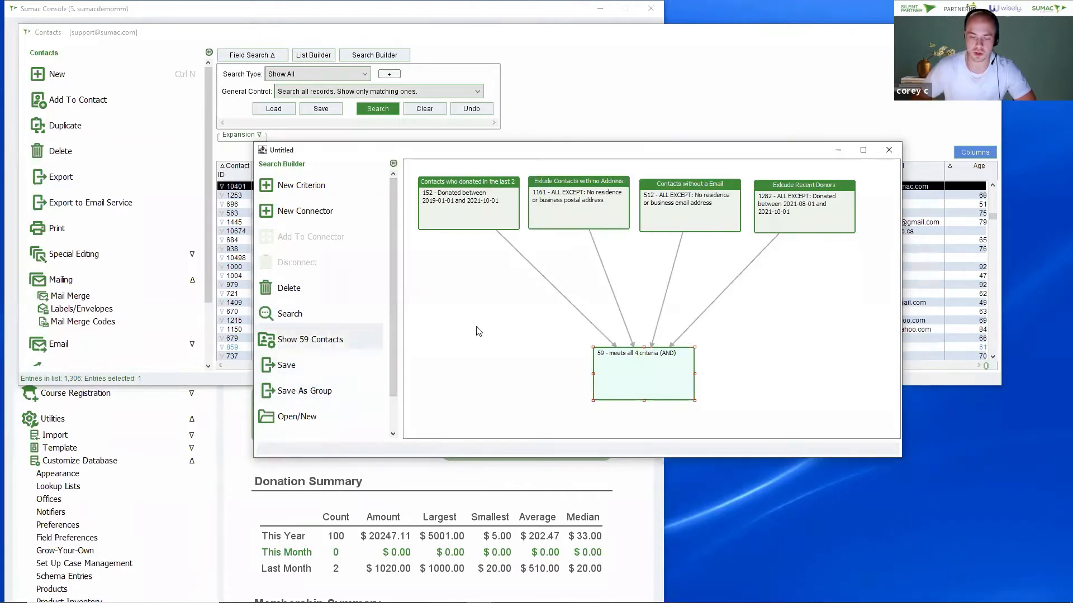
pyautogui.click(321, 342)
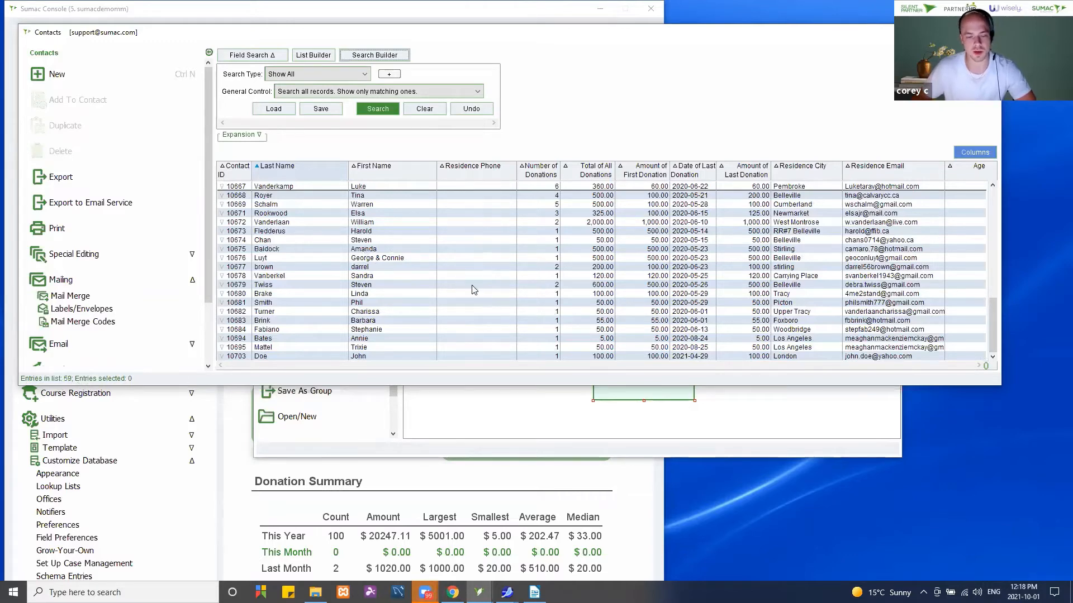
pyautogui.click(468, 261)
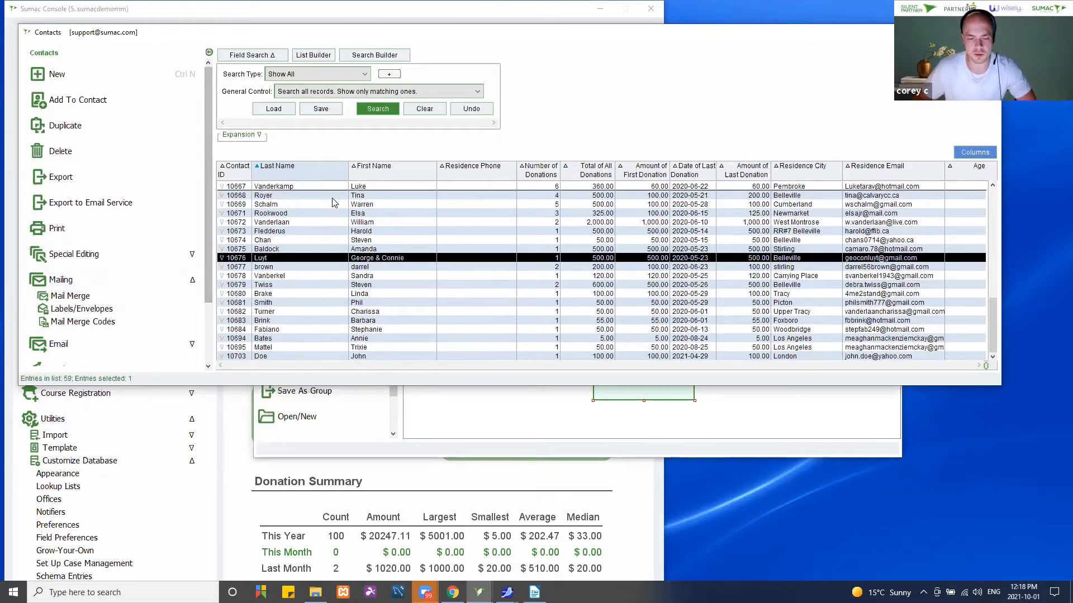
pyautogui.click(299, 240)
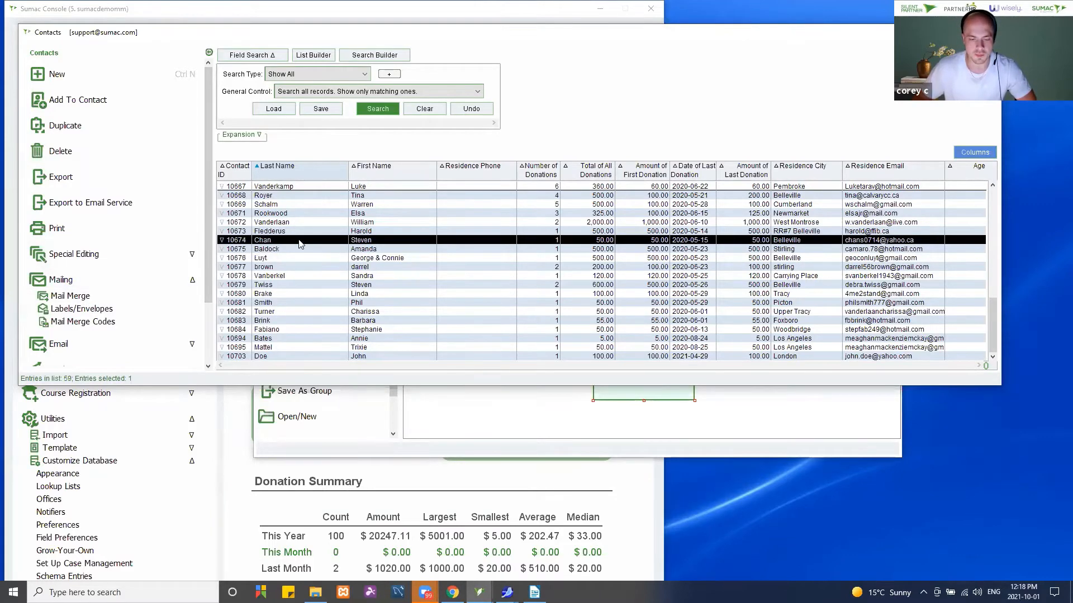
pyautogui.keyDown('shift'); pyautogui.click(285, 258); pyautogui.keyUp('shift')
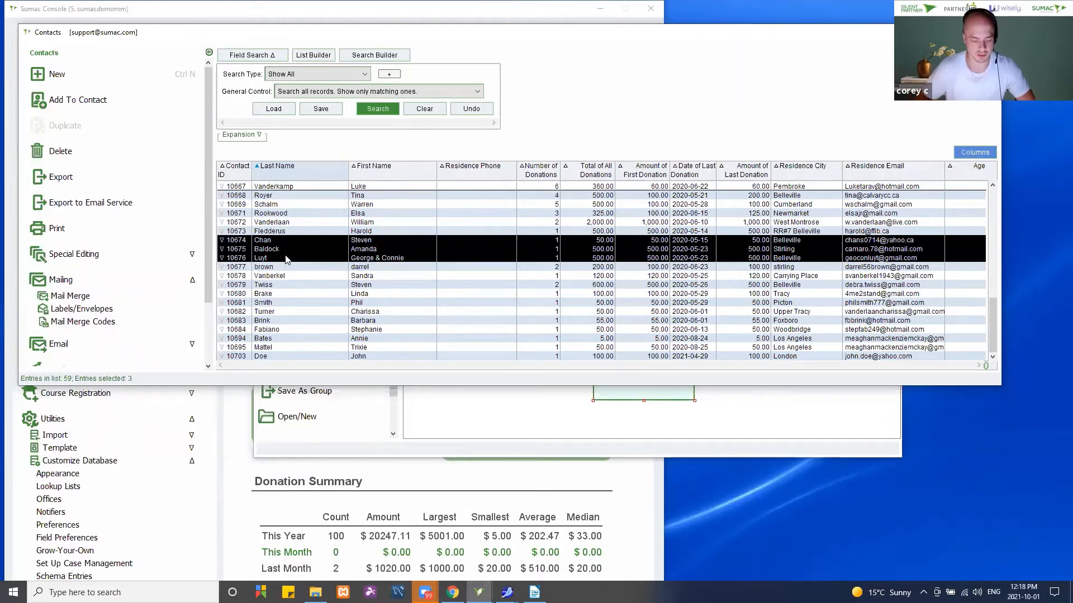
pyautogui.hotkey('ctrl', 'a')
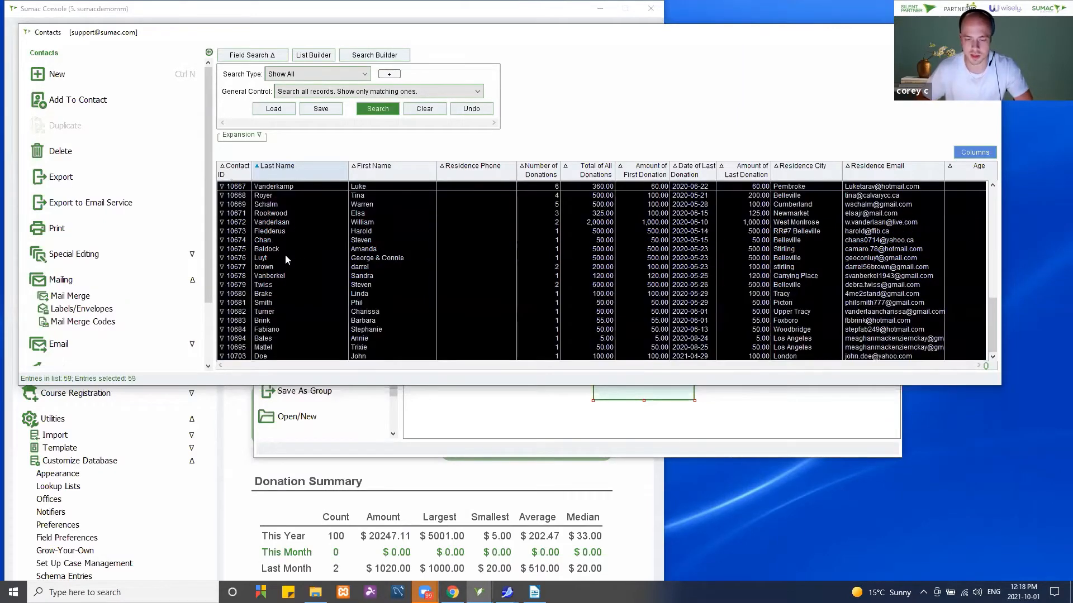
# Step: Select three consecutive contacts starting with the West Montrose one, and set up a different mail merge for the selected contacts only
pyautogui.click(346, 225)
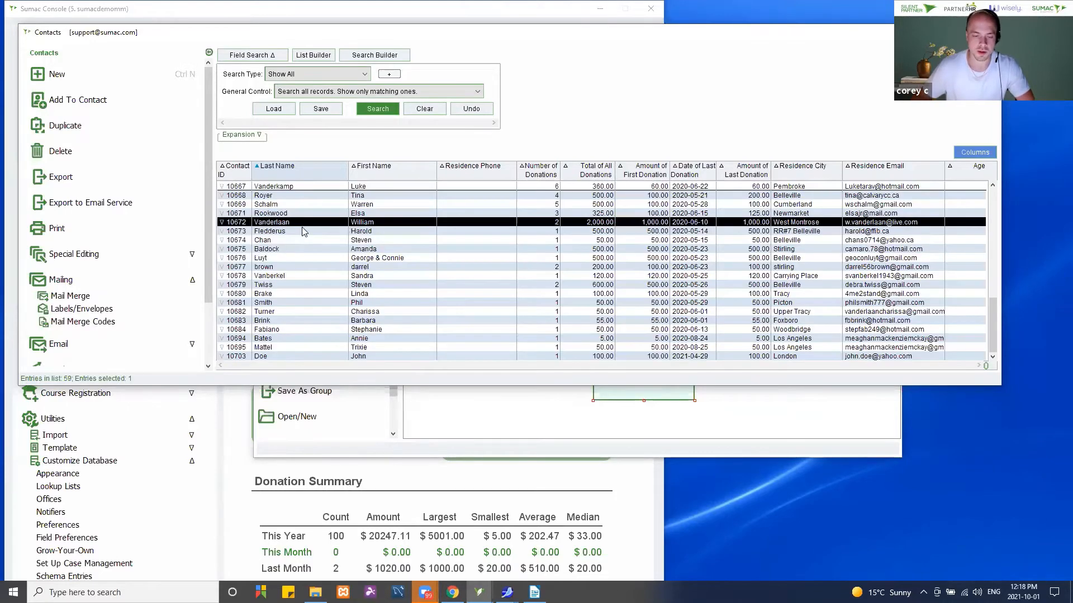
pyautogui.keyDown('shift'); pyautogui.click(281, 239); pyautogui.keyUp('shift')
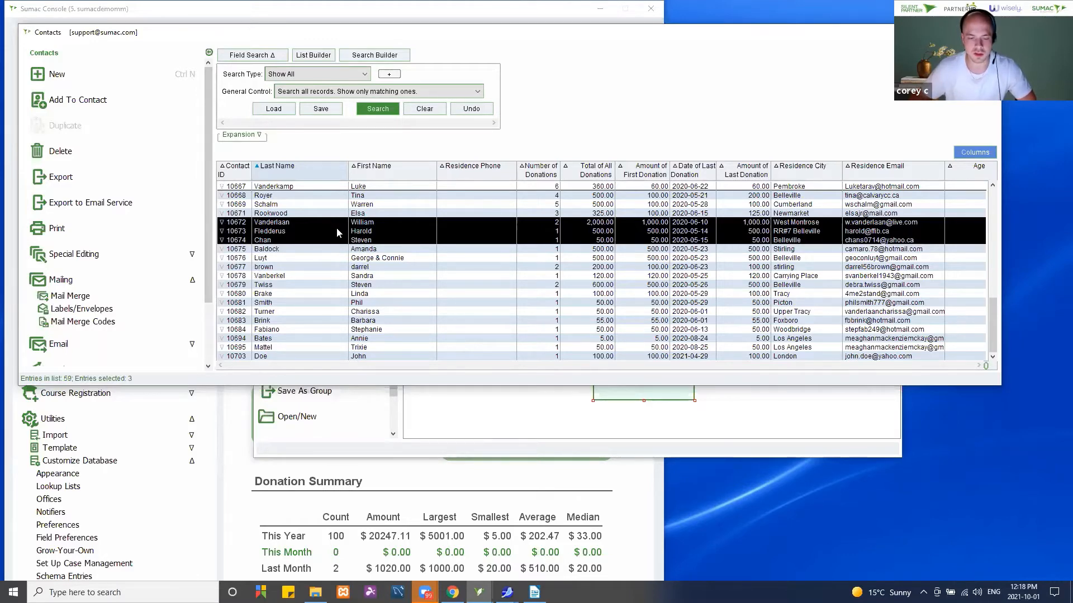
pyautogui.click(73, 298)
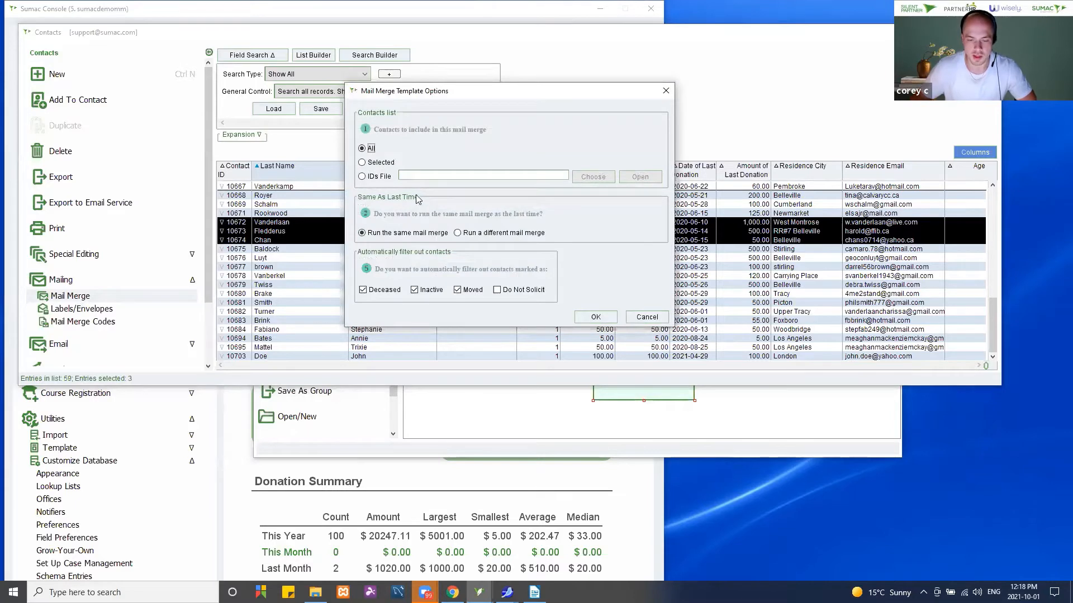
pyautogui.click(372, 163)
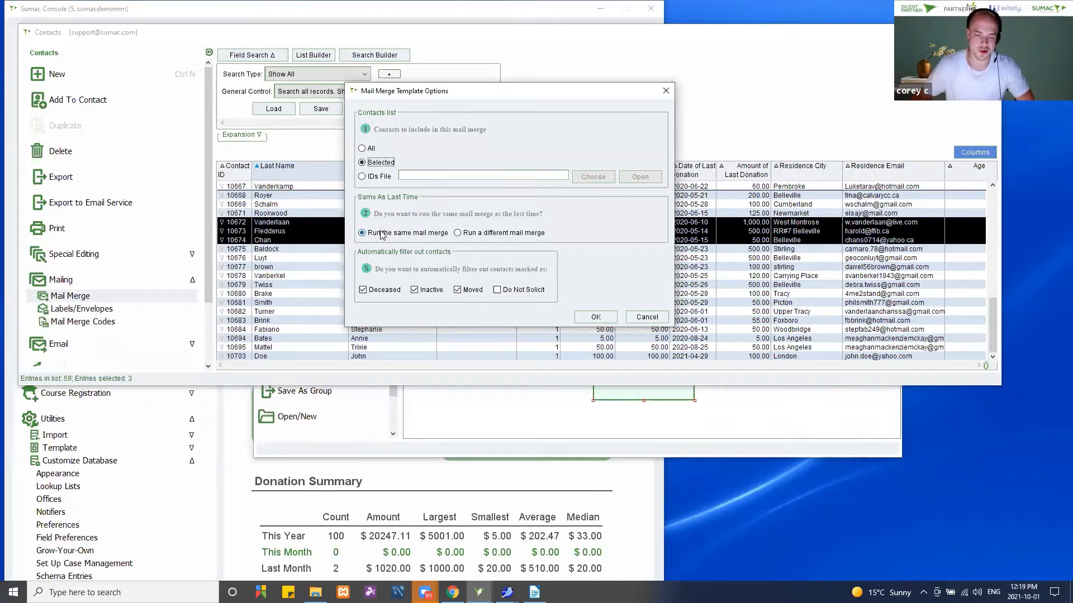
pyautogui.click(475, 236)
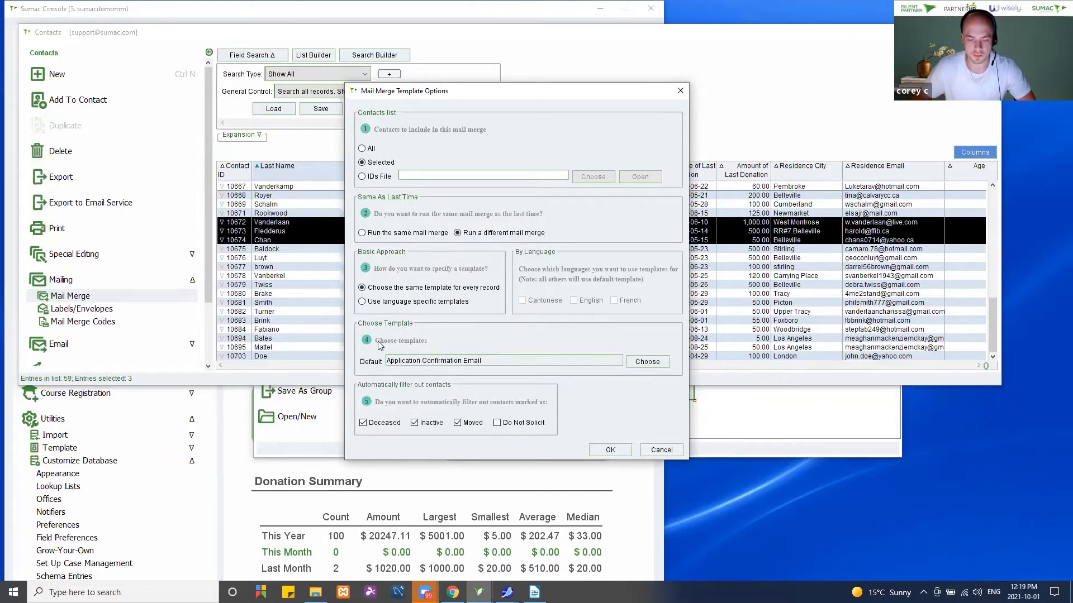
# Step: Set the default mail merge template to the file "Solicitation Sample.docx" from the desktop's WEBINAR TEMPLATES folder
pyautogui.click(646, 361)
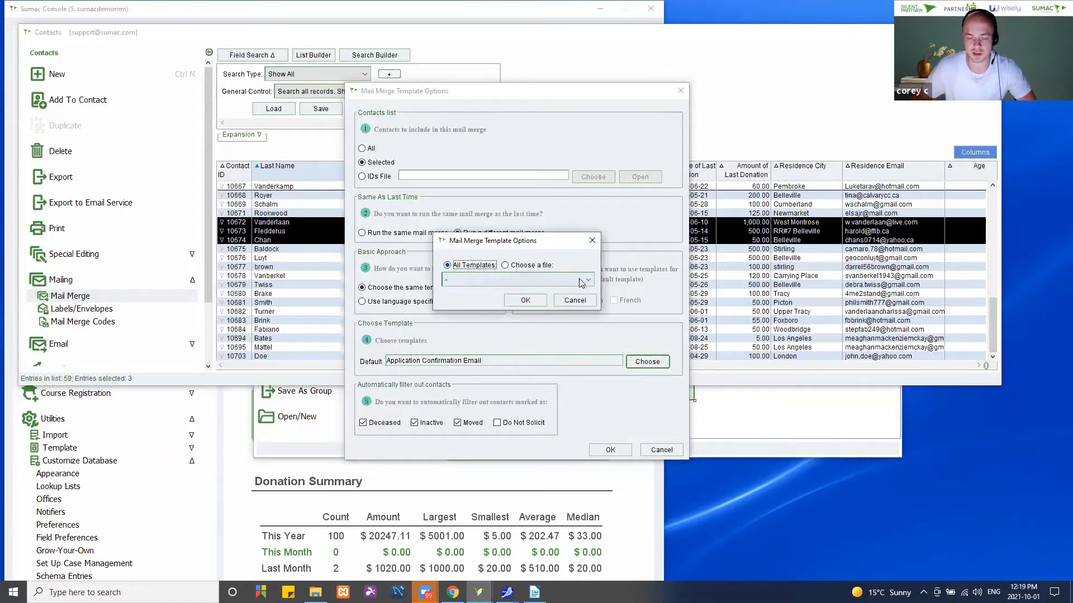
pyautogui.click(535, 269)
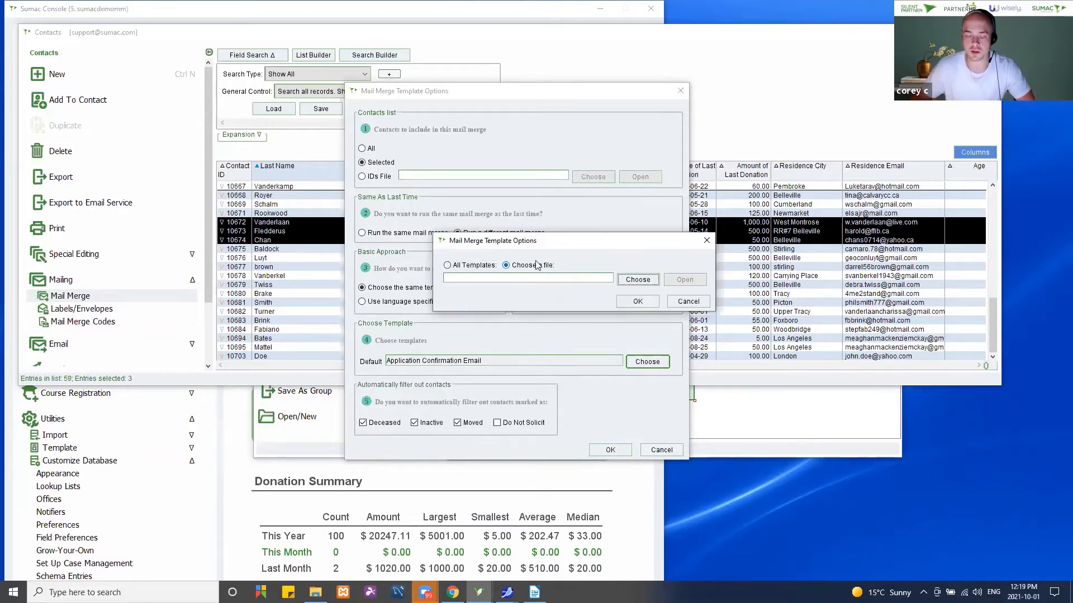
pyautogui.click(631, 279)
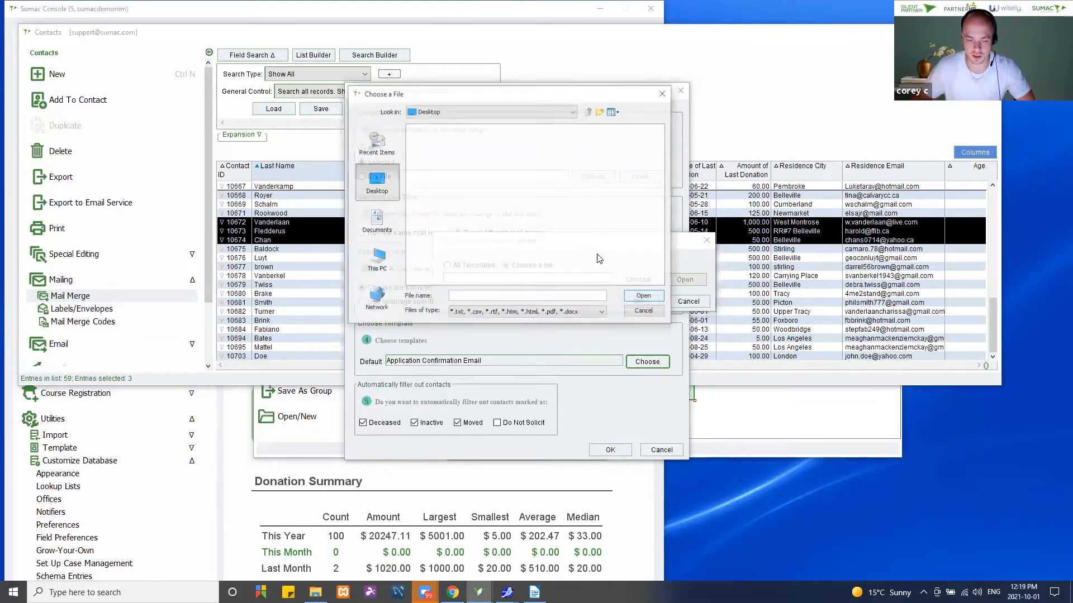
pyautogui.click(441, 129)
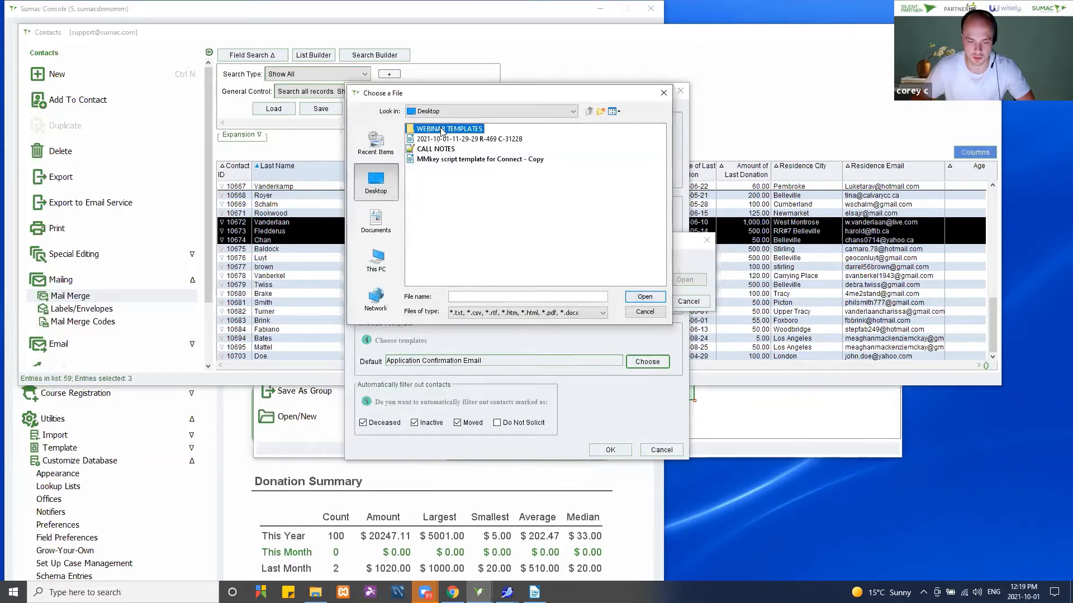
pyautogui.doubleClick(441, 129)
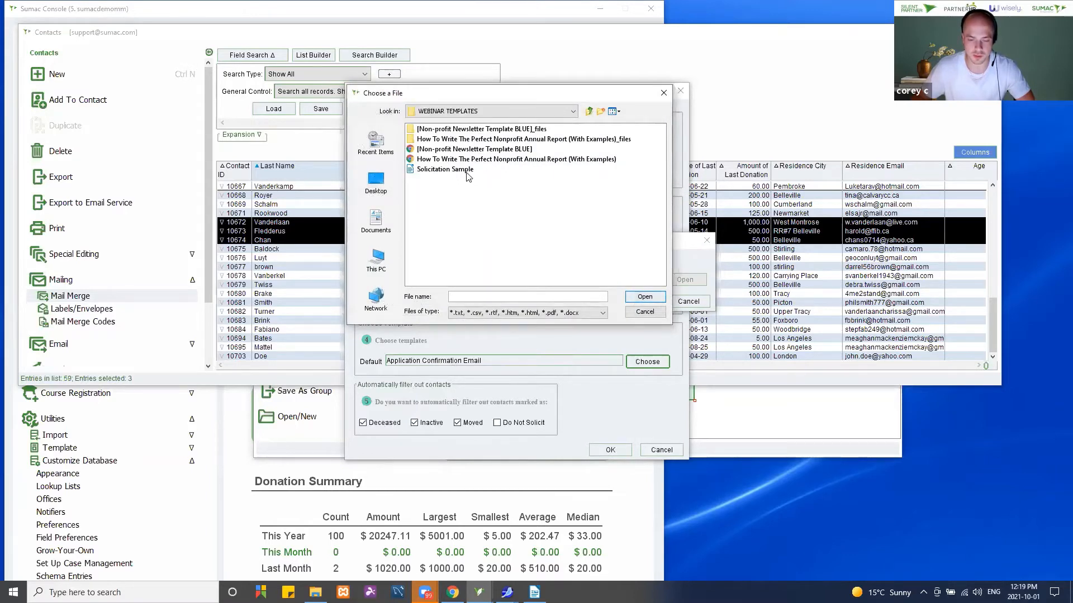
pyautogui.click(467, 171)
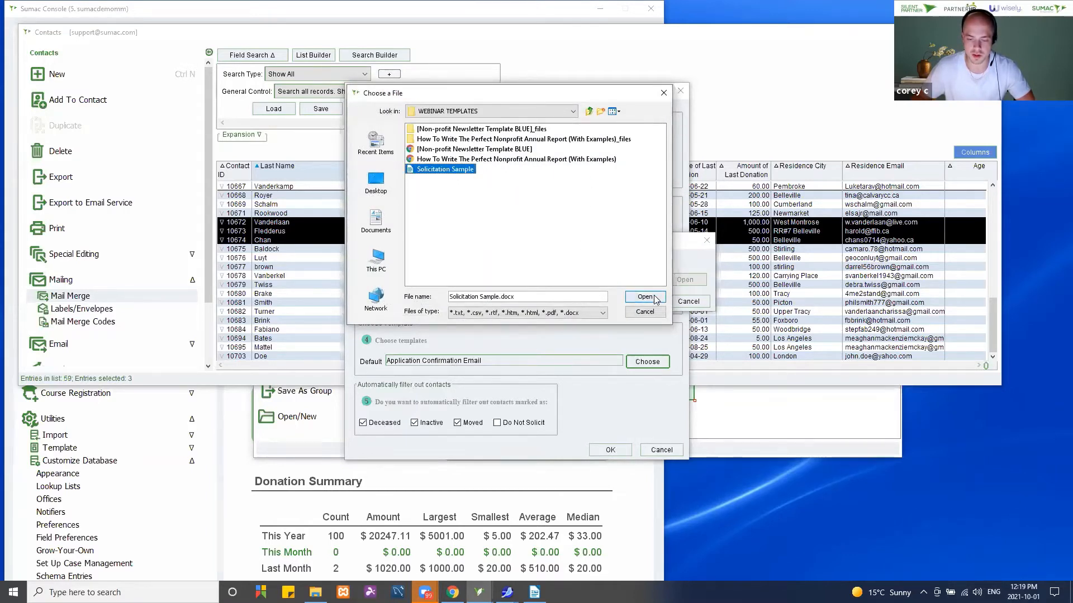
pyautogui.click(655, 300)
pyautogui.click(651, 303)
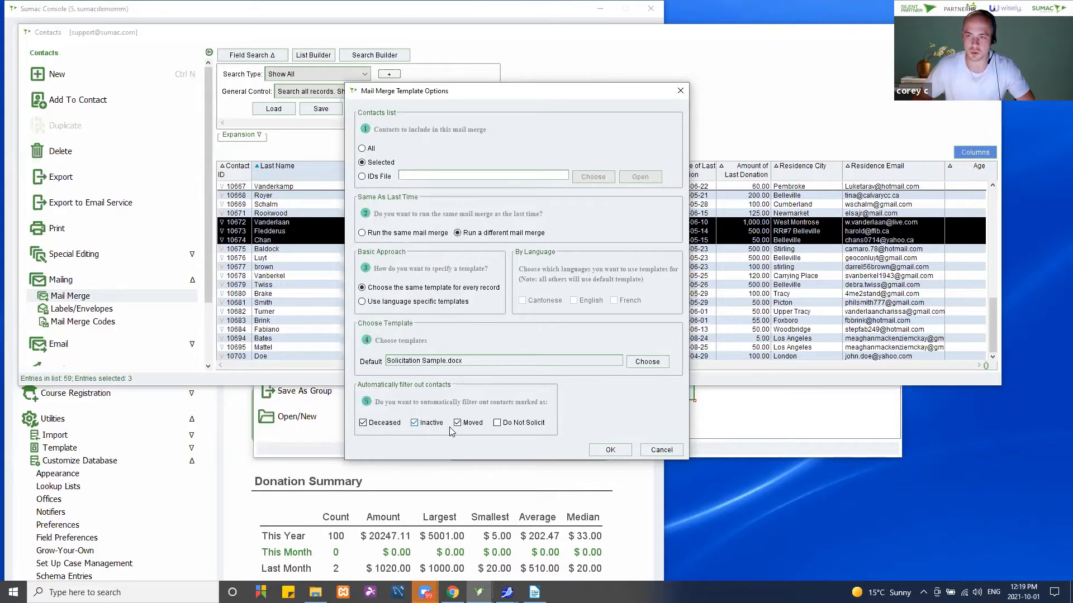
# Step: Filter out contacts marked Do Not Solicit as well, and accept the mail merge template options
pyautogui.click(509, 427)
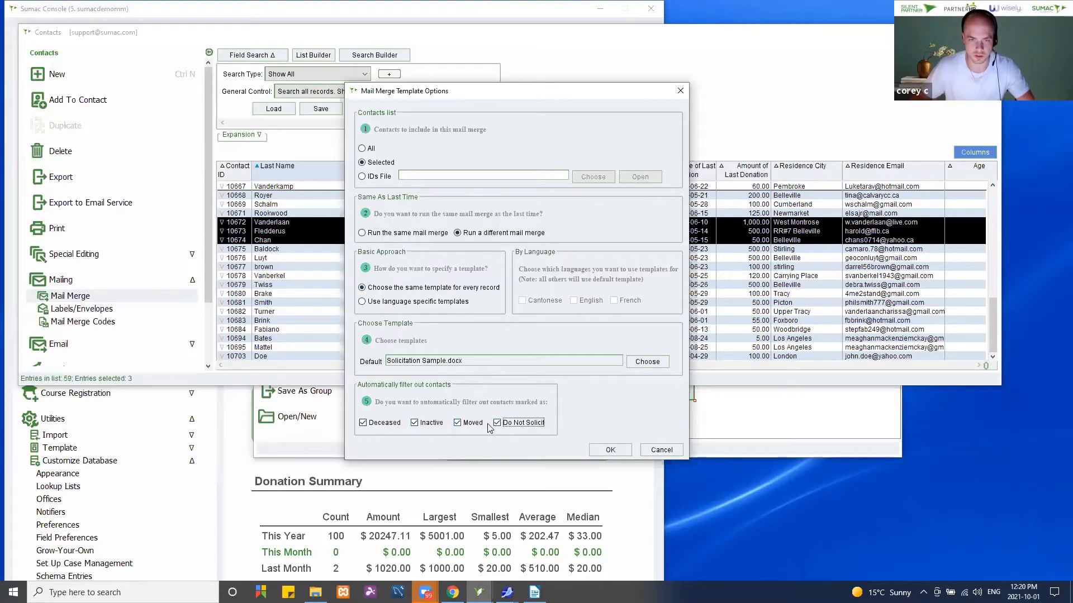
pyautogui.click(611, 449)
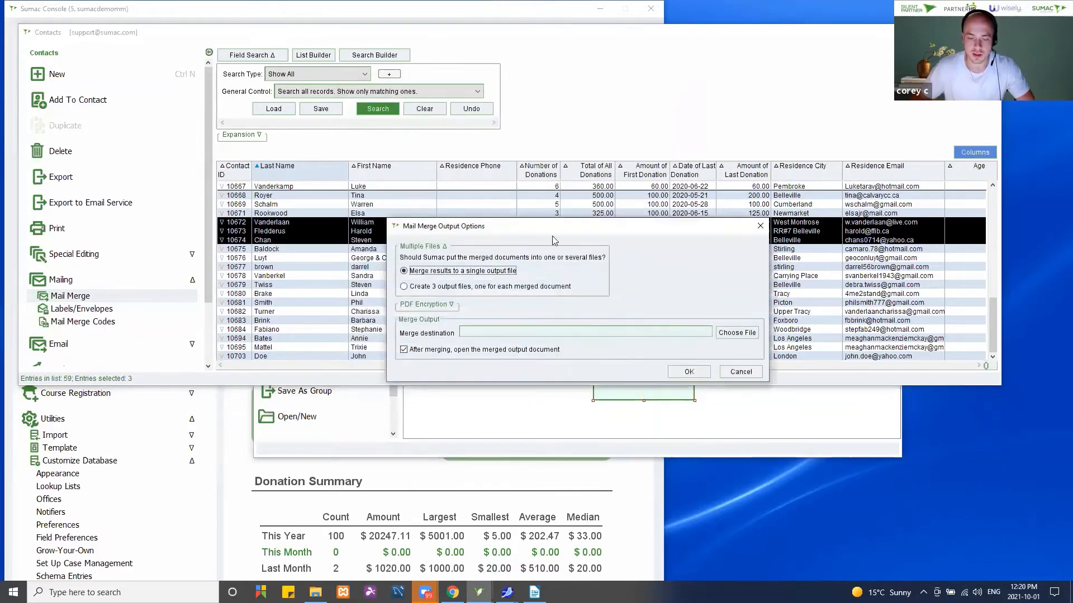
# Step: Merge the results into a single output file saved on the desktop under the suggested file name, opening it after merging
pyautogui.moveTo(553, 225); pyautogui.dragTo(535, 215)
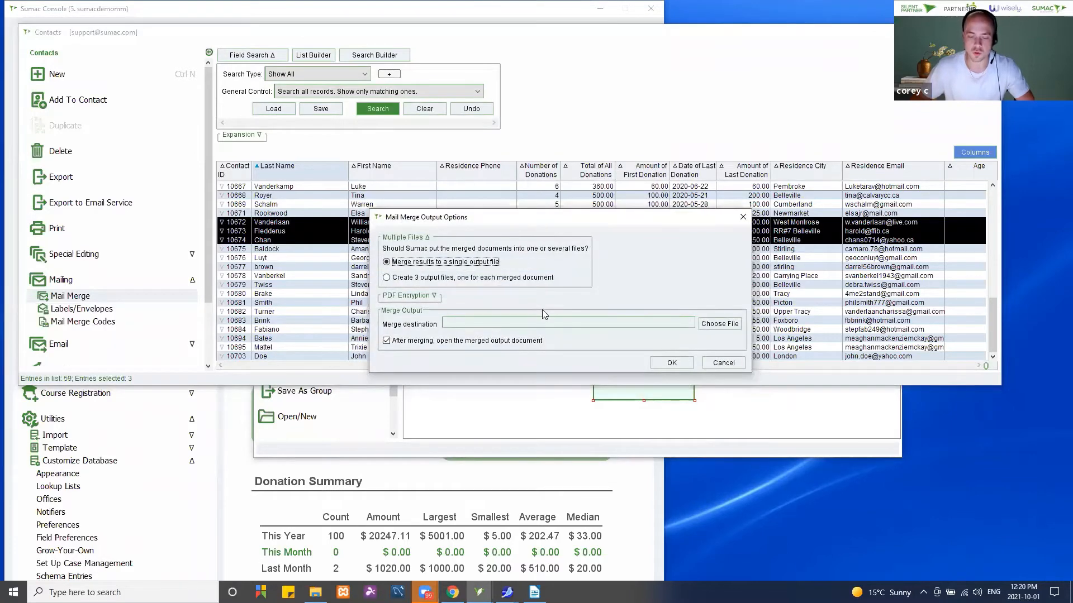
pyautogui.click(720, 324)
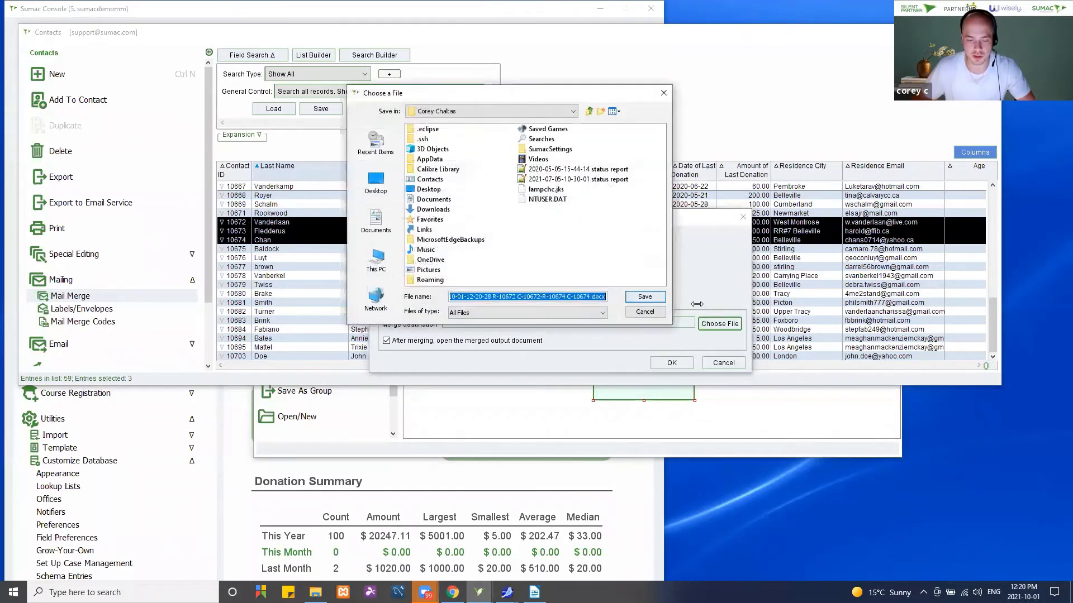
pyautogui.click(375, 182)
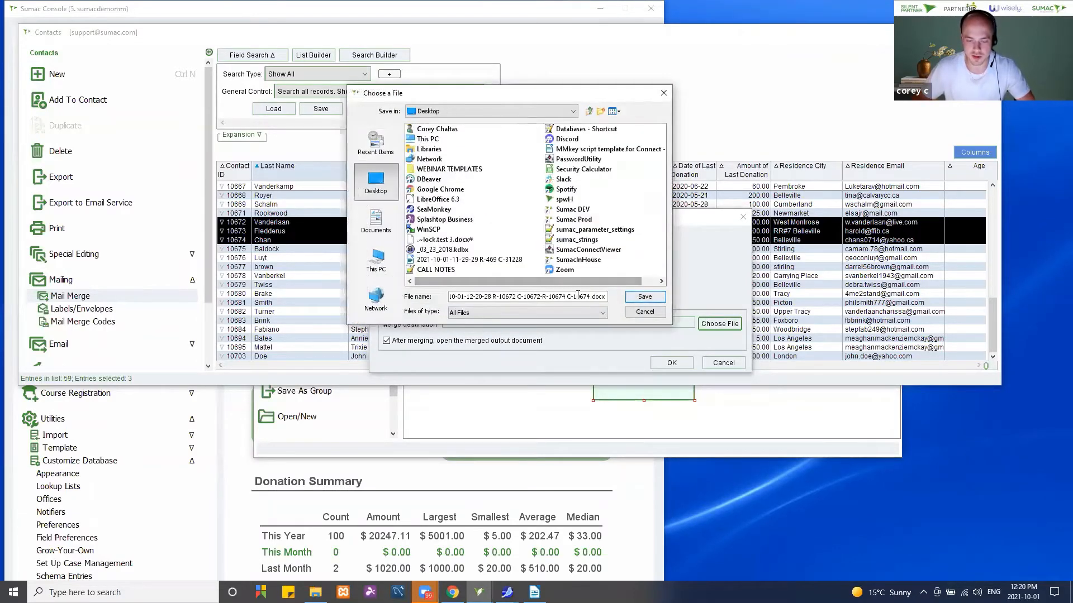
pyautogui.moveTo(576, 297); pyautogui.dragTo(482, 296)
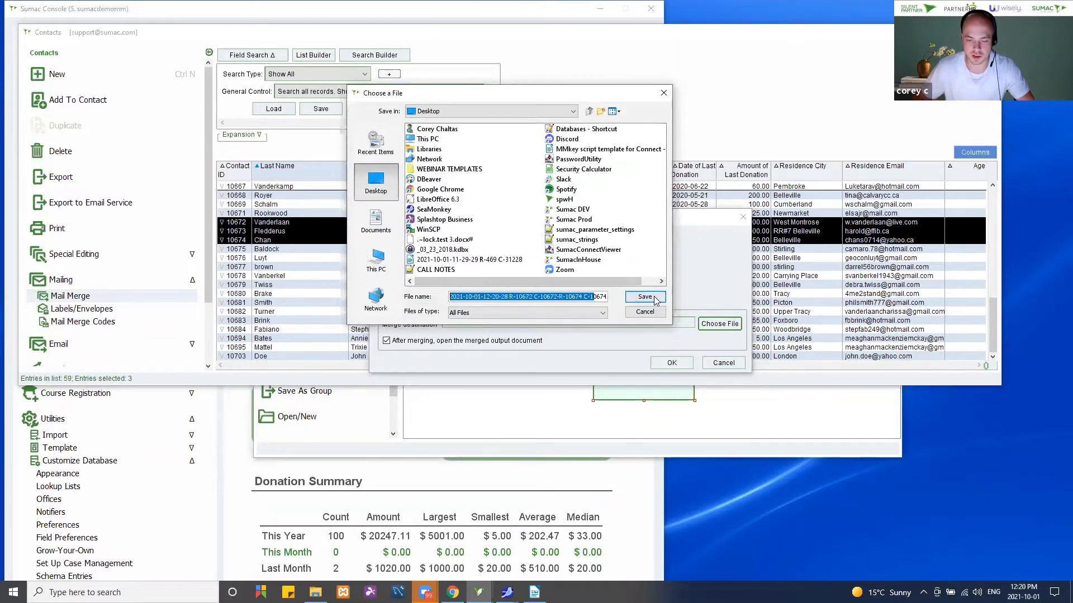
pyautogui.click(659, 297)
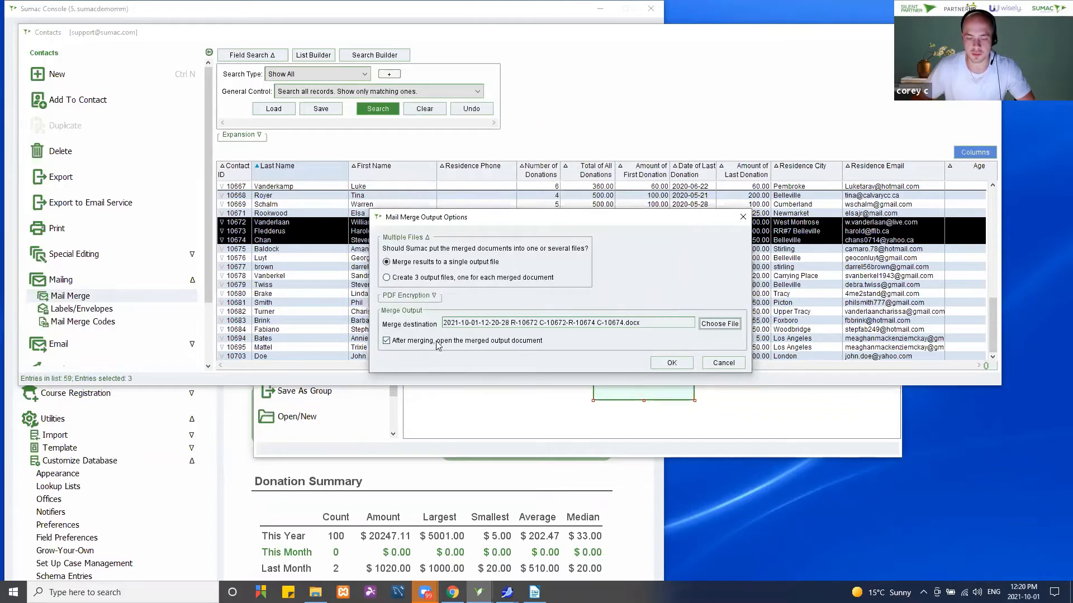
pyautogui.click(684, 362)
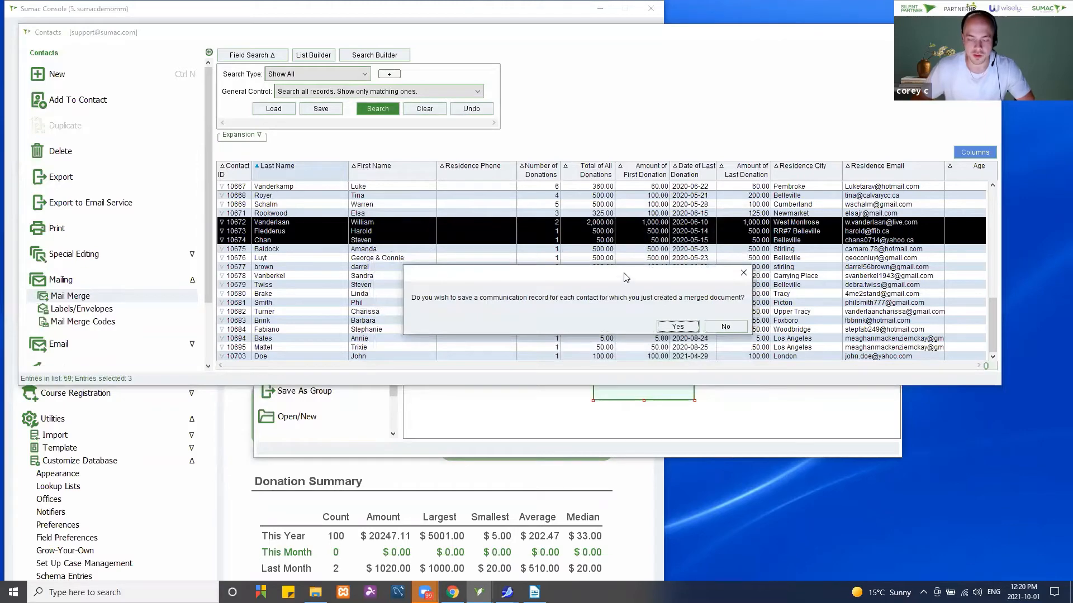
# Step: Agree to save a communication record for each merged contact, and set its communication type to Funder Newsletter
pyautogui.moveTo(626, 277); pyautogui.dragTo(577, 154)
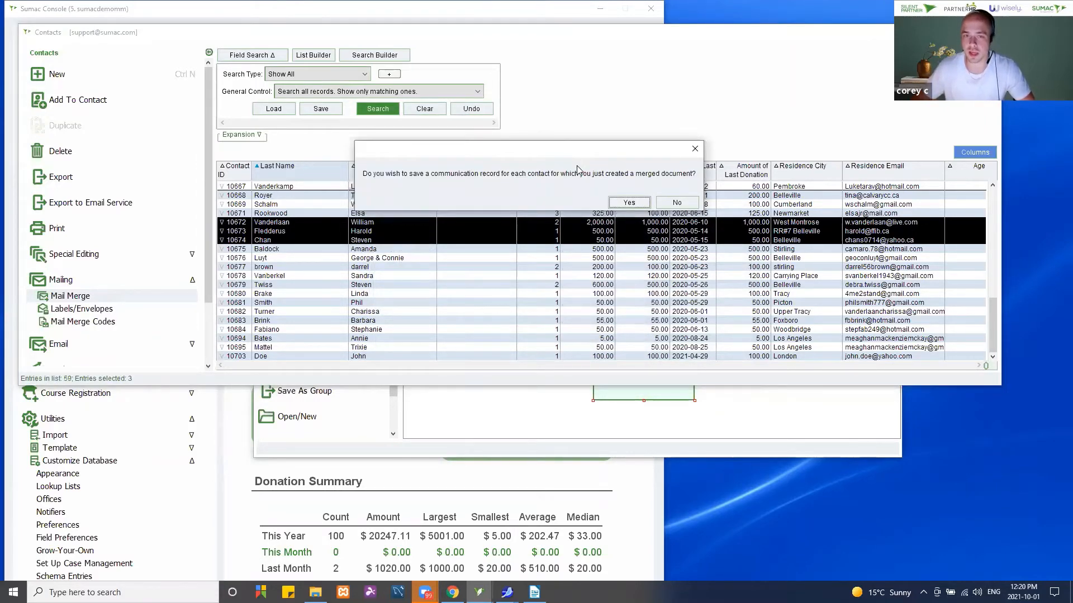
pyautogui.click(629, 203)
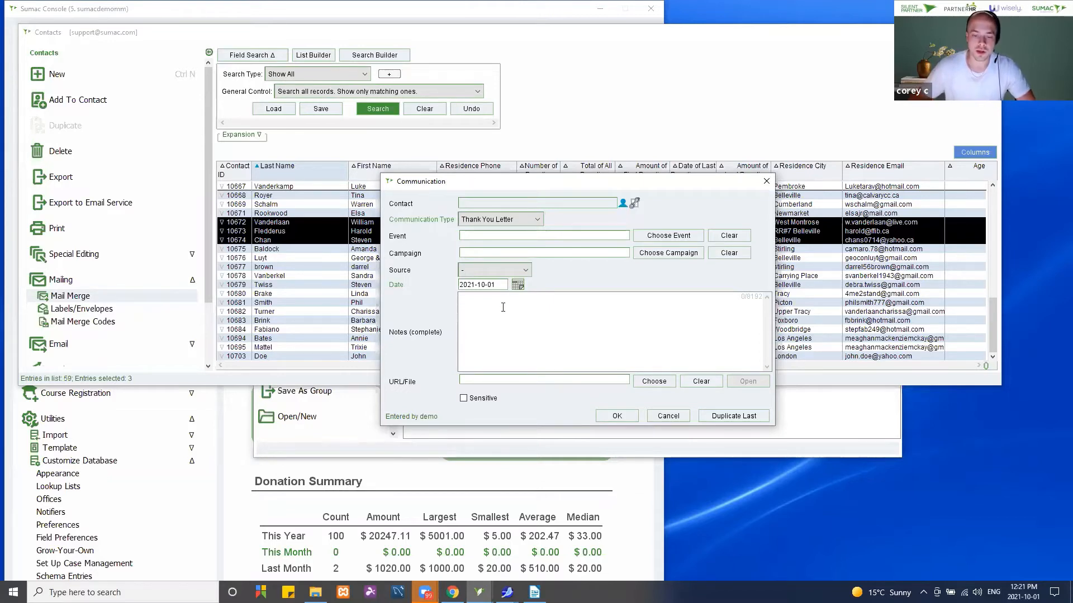
pyautogui.moveTo(529, 180); pyautogui.dragTo(484, 113)
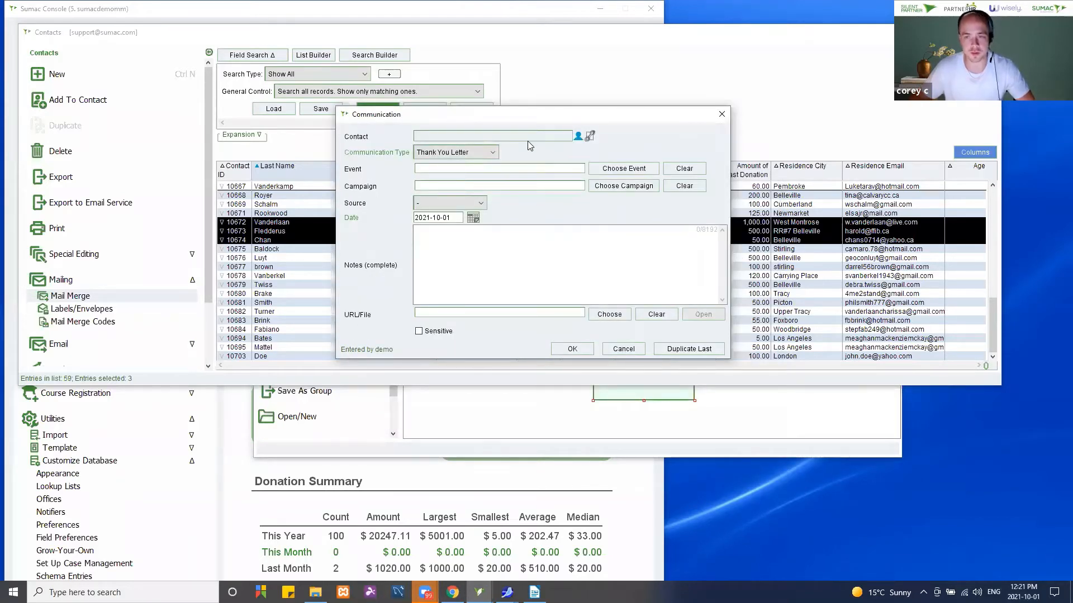
pyautogui.click(482, 152)
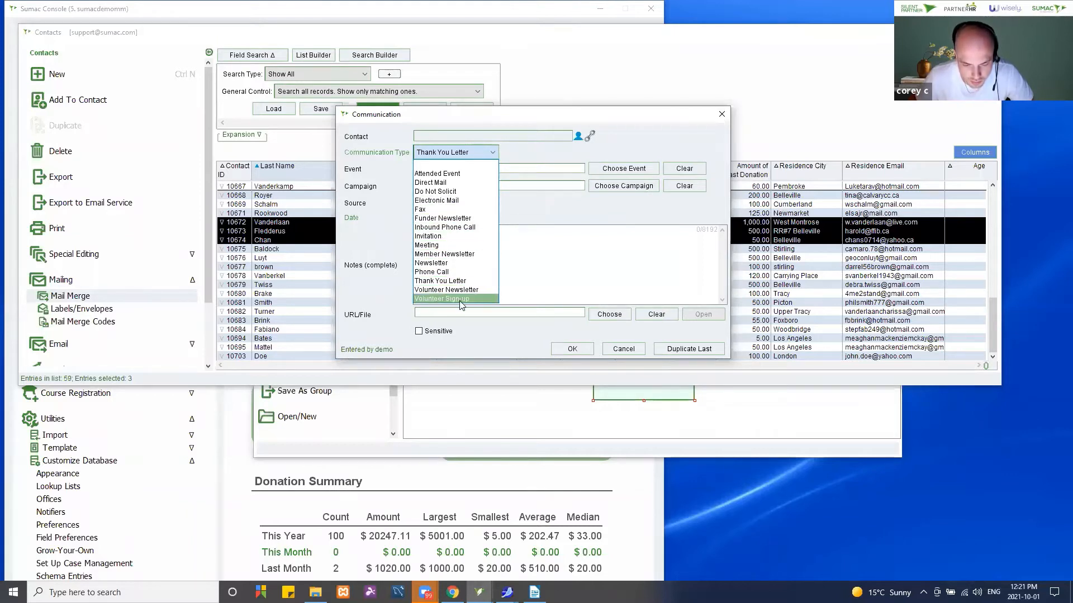
pyautogui.click(462, 219)
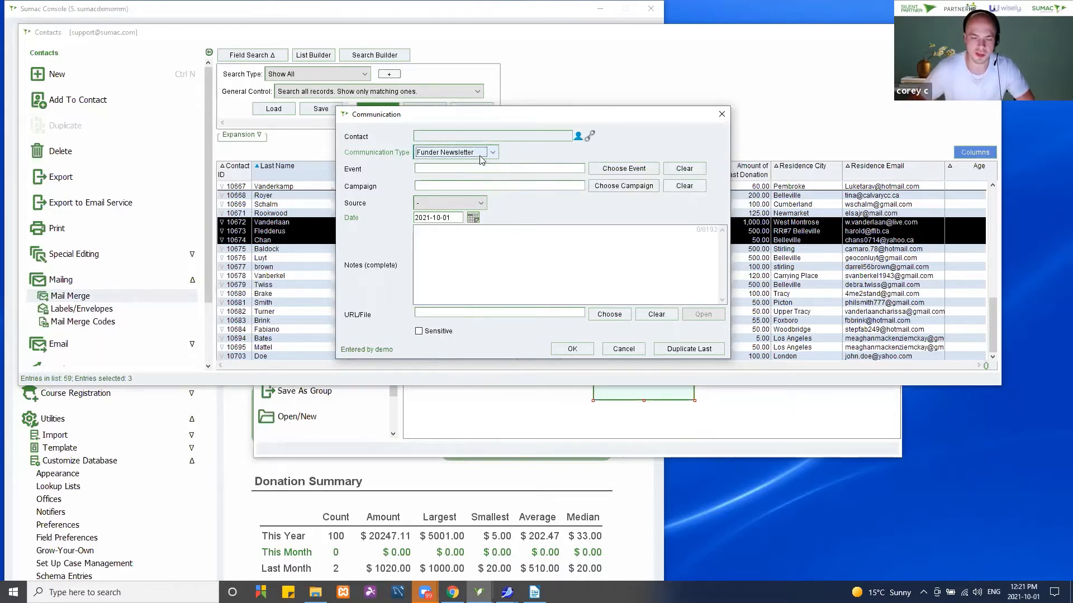
pyautogui.click(481, 153)
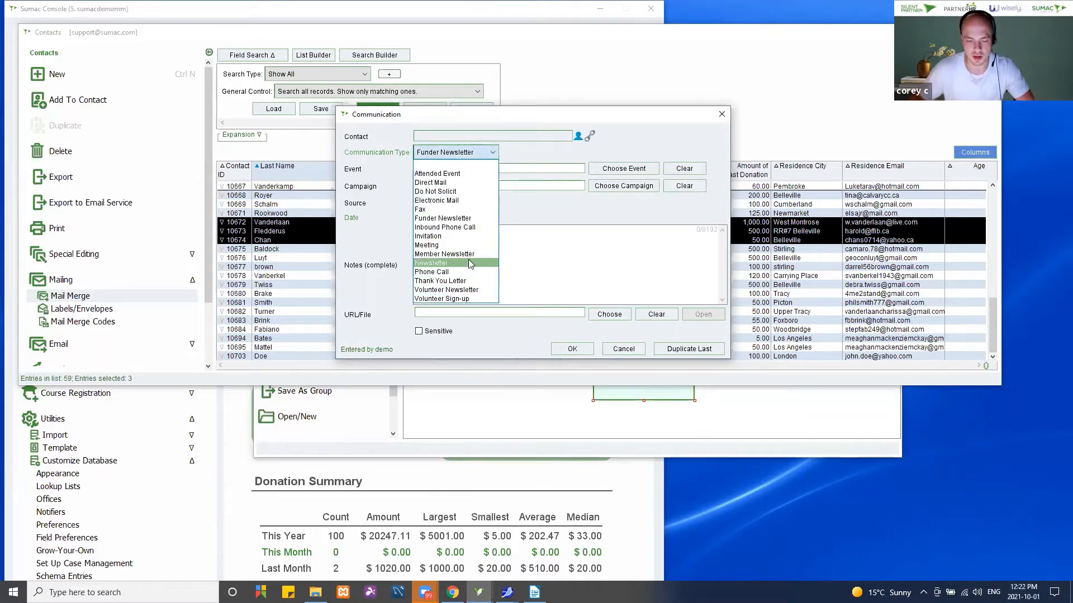
pyautogui.click(463, 218)
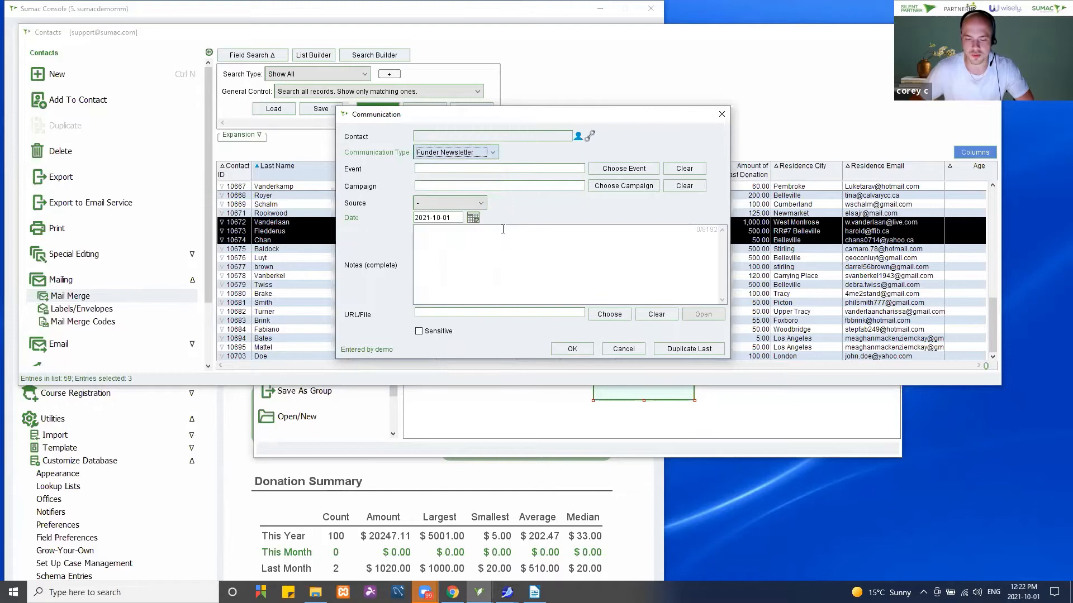
# Step: Enter the note "This was a solicitation." in the communication record and save it
pyautogui.click(515, 263)
pyautogui.write('This was a solic')
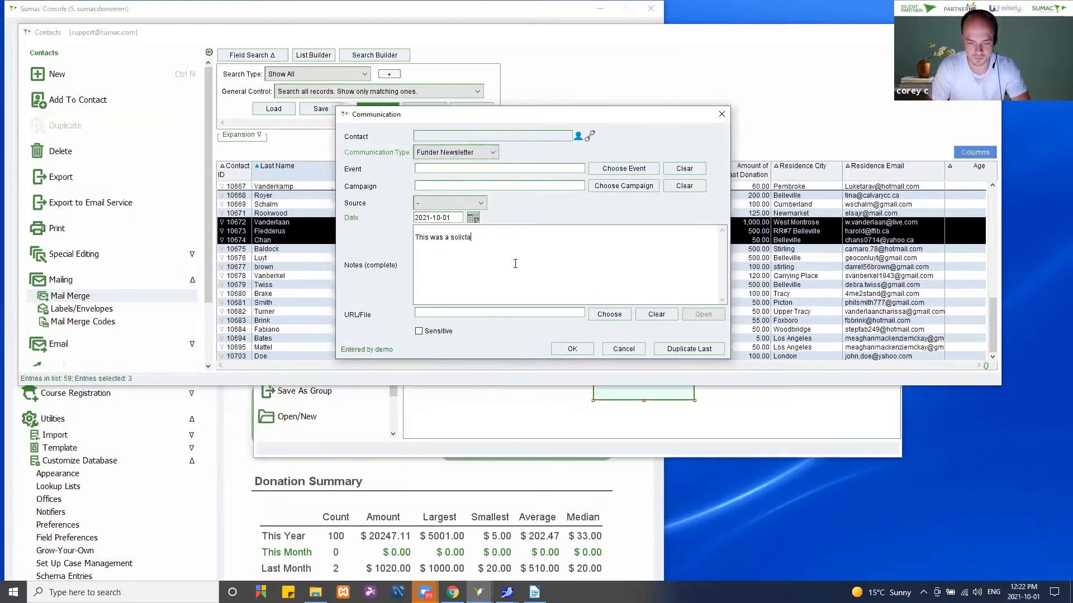
pyautogui.write('itation.')
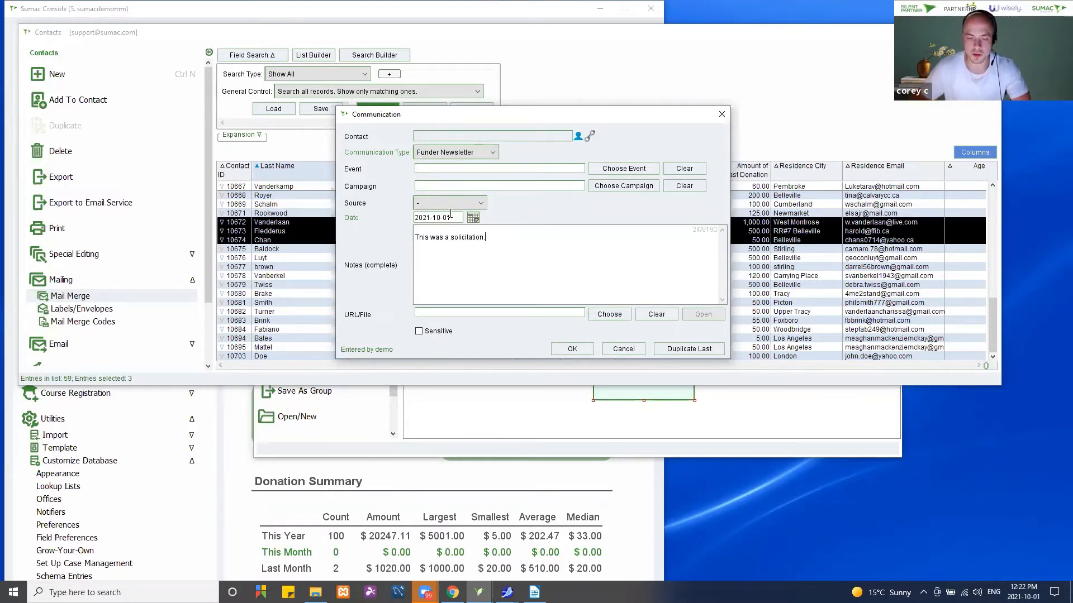
pyautogui.click(572, 349)
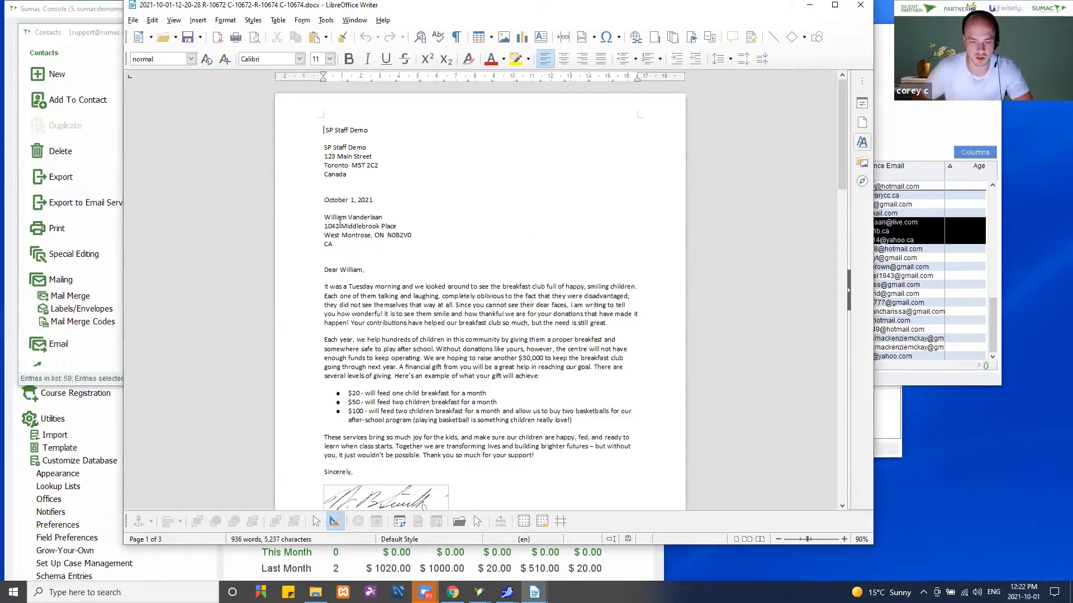
# Step: Examine the merged letters in the output document, comparing the date, address block and salutation on each contact's page
pyautogui.moveTo(324, 122); pyautogui.dragTo(327, 249)
pyautogui.click(324, 199)
pyautogui.scroll(-1, 394, 251)
pyautogui.click(327, 250)
pyautogui.scroll(-3, 601, 235)
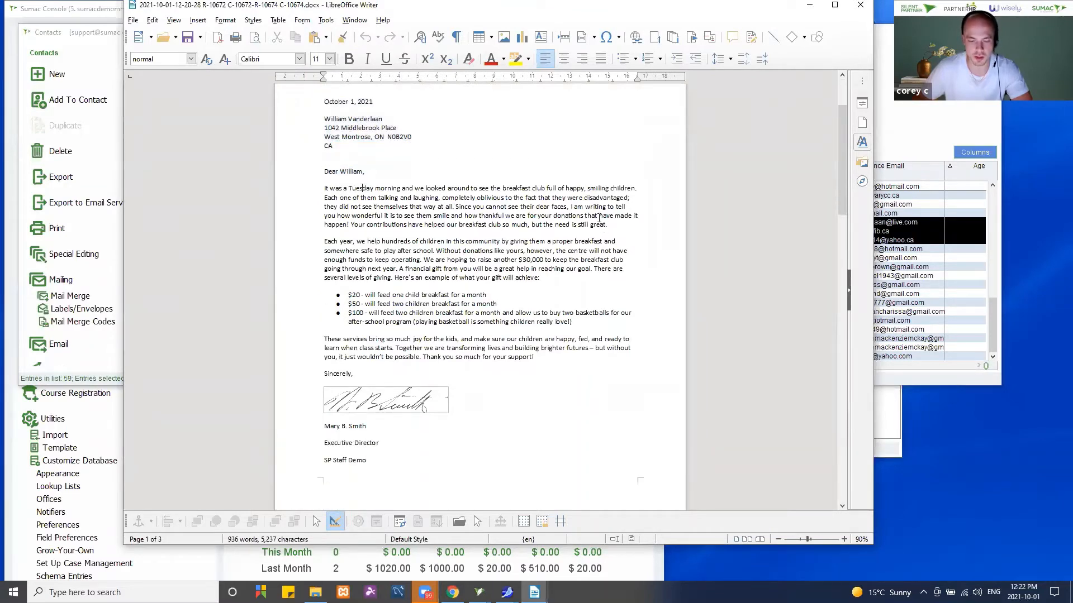
pyautogui.scroll(-5, 667, 176)
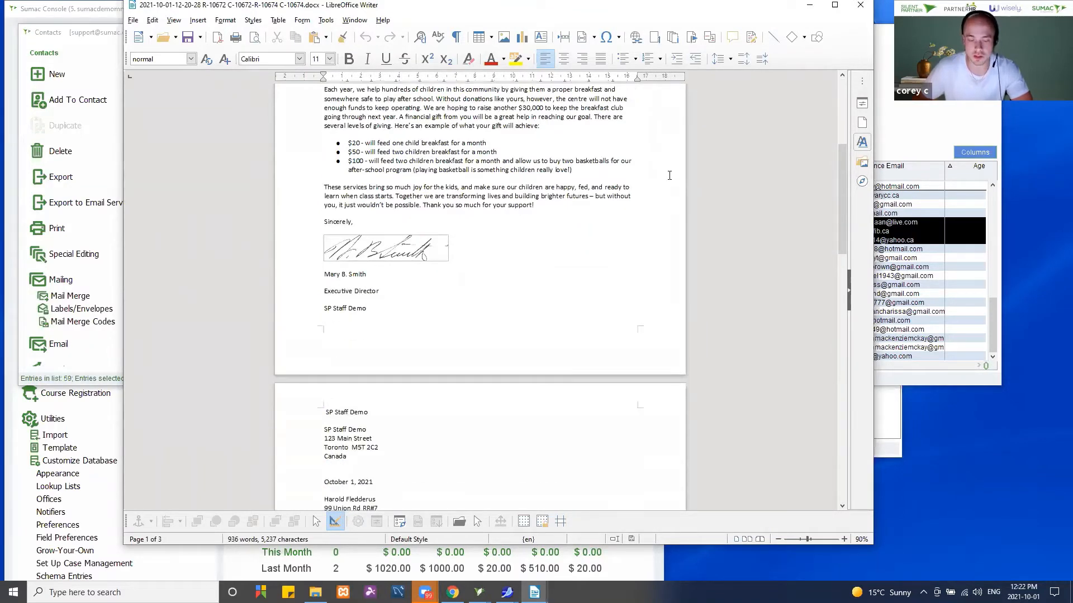
pyautogui.scroll(-2, 670, 174)
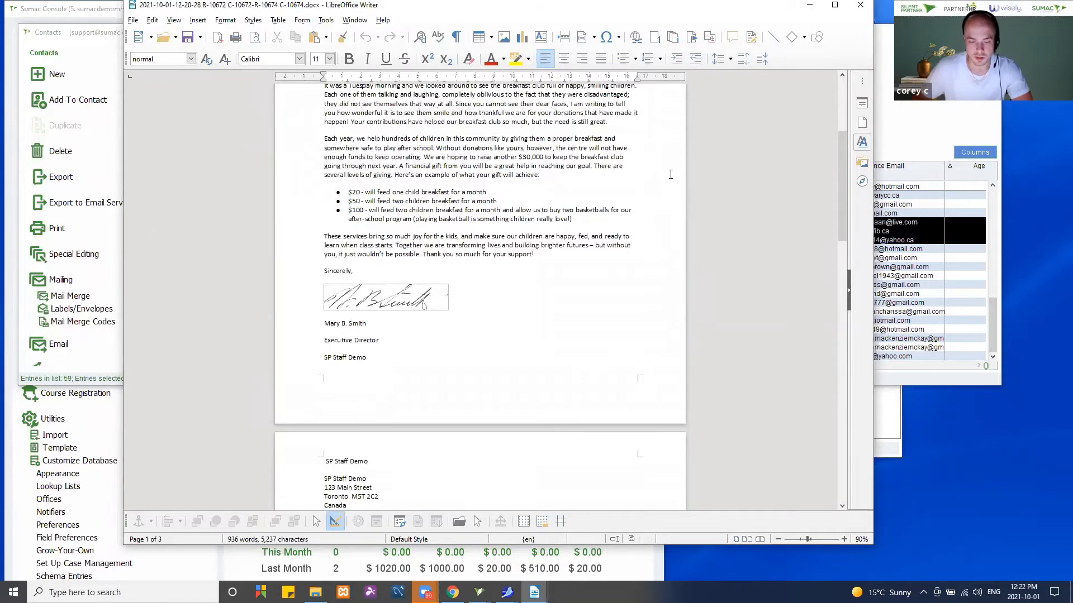
pyautogui.scroll(-20, 687, 193)
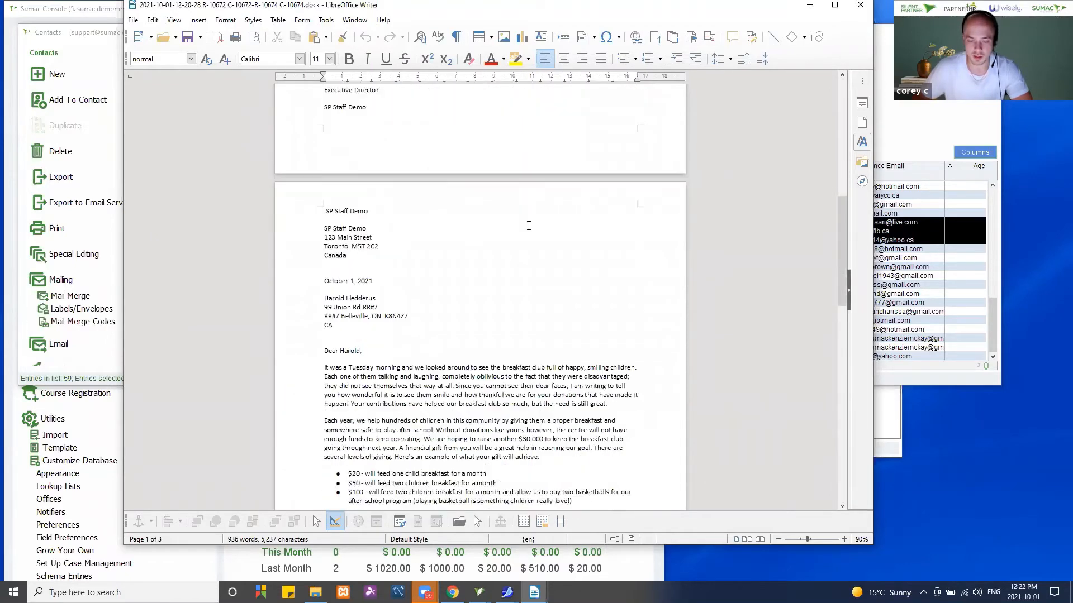
pyautogui.scroll(-20, 471, 253)
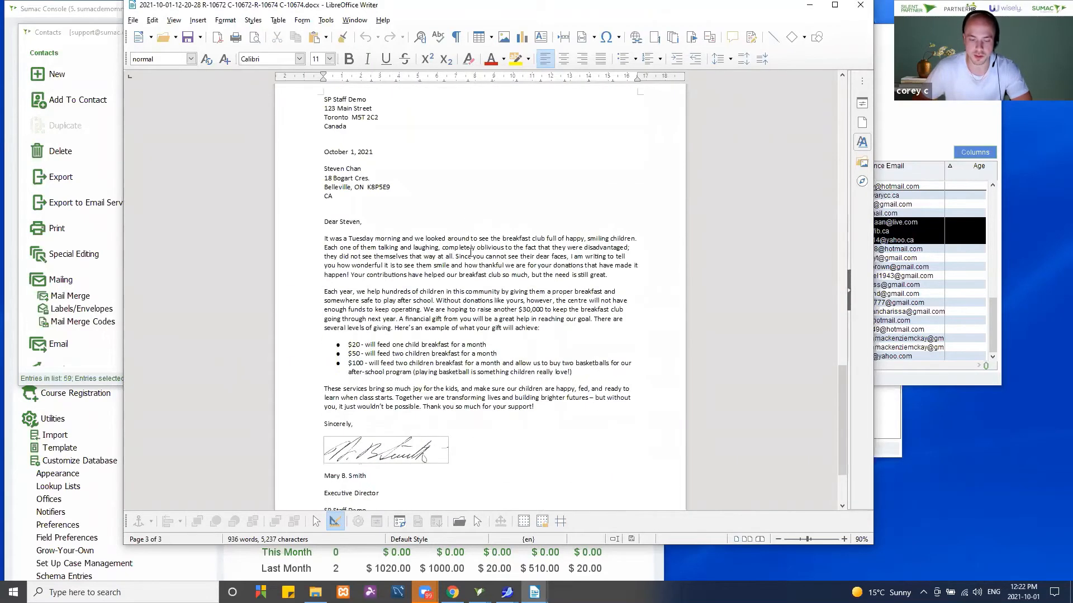
pyautogui.scroll(10, 472, 254)
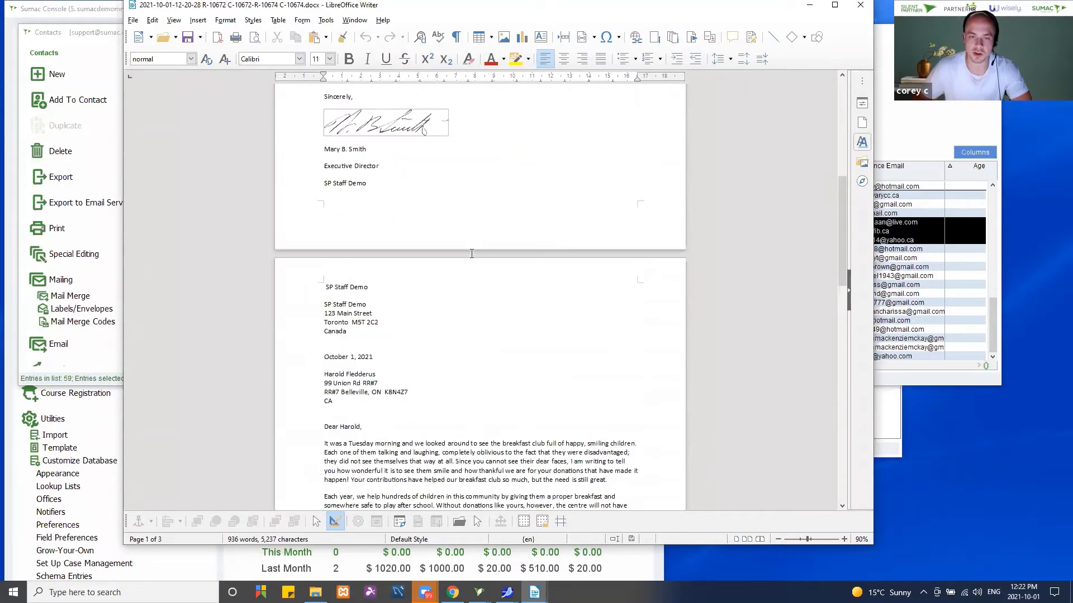
pyautogui.scroll(3, 472, 253)
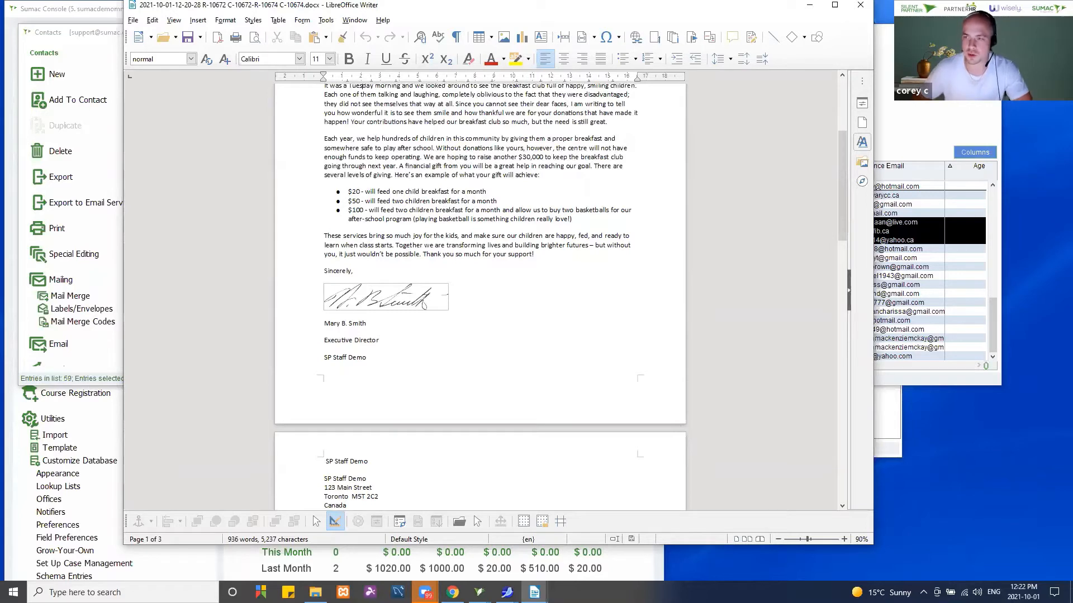
# Step: Close the merged letter document and the search builder window behind the contact list
pyautogui.click(861, 7)
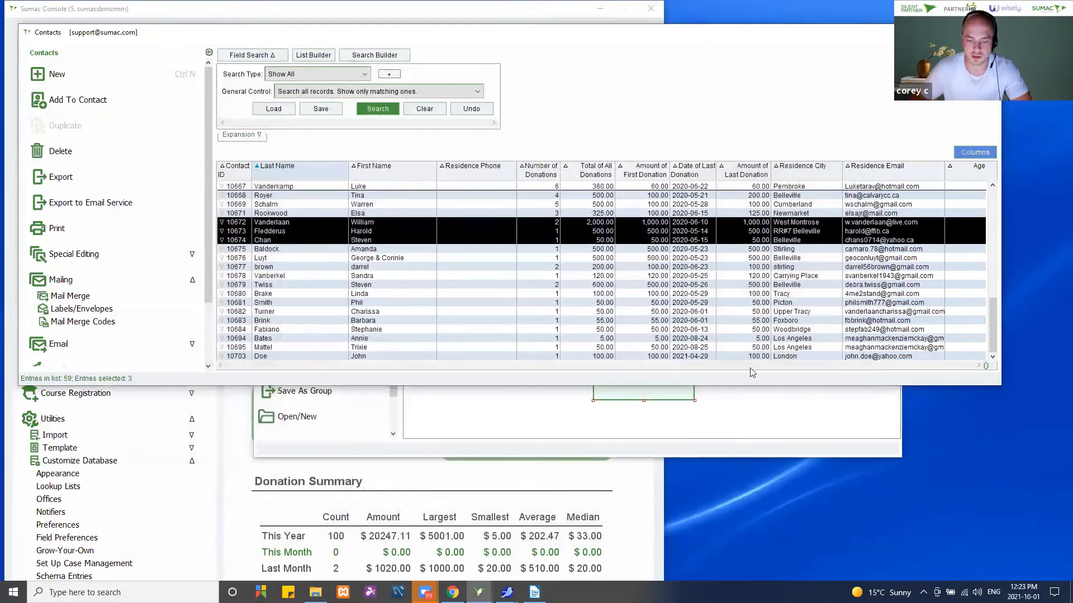
pyautogui.click(715, 423)
pyautogui.click(888, 152)
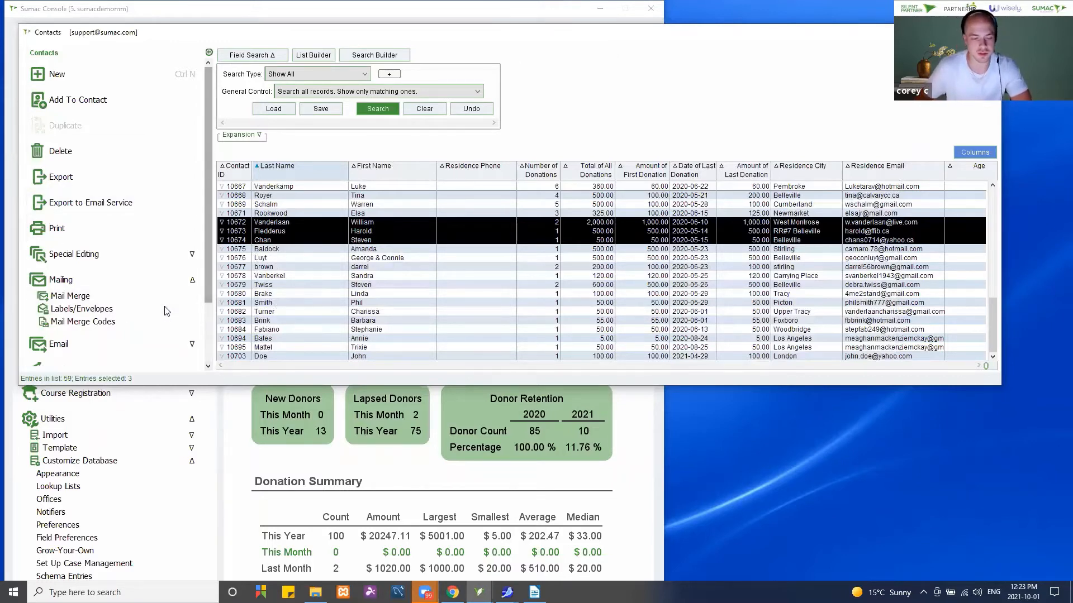
# Step: Set up mailing labels for the selected contacts only, using the 10 rows, 3 columns (Avery 5160) page format
pyautogui.click(99, 313)
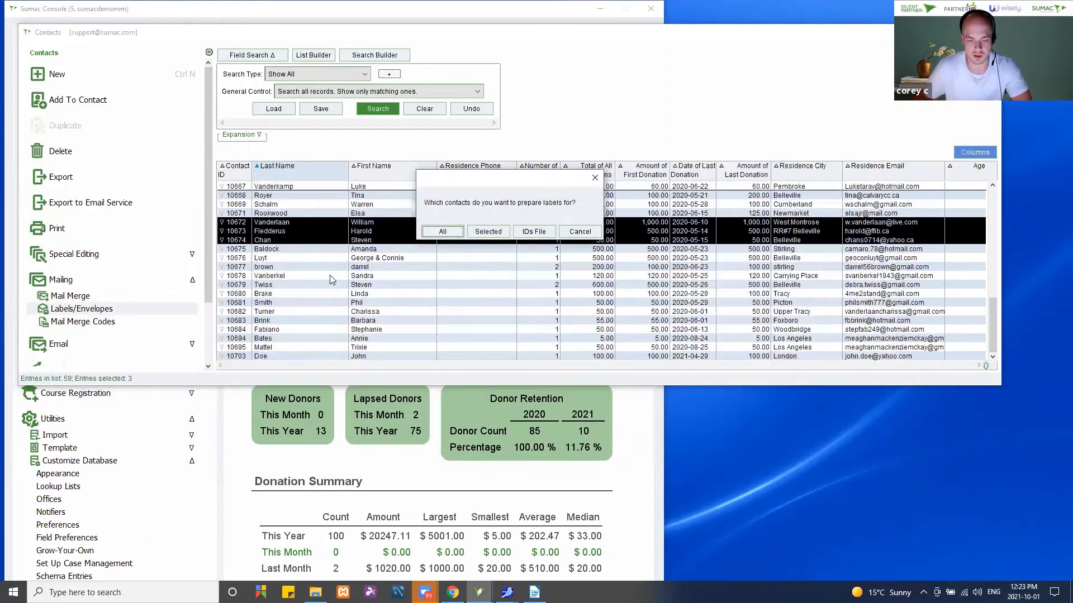
pyautogui.click(487, 232)
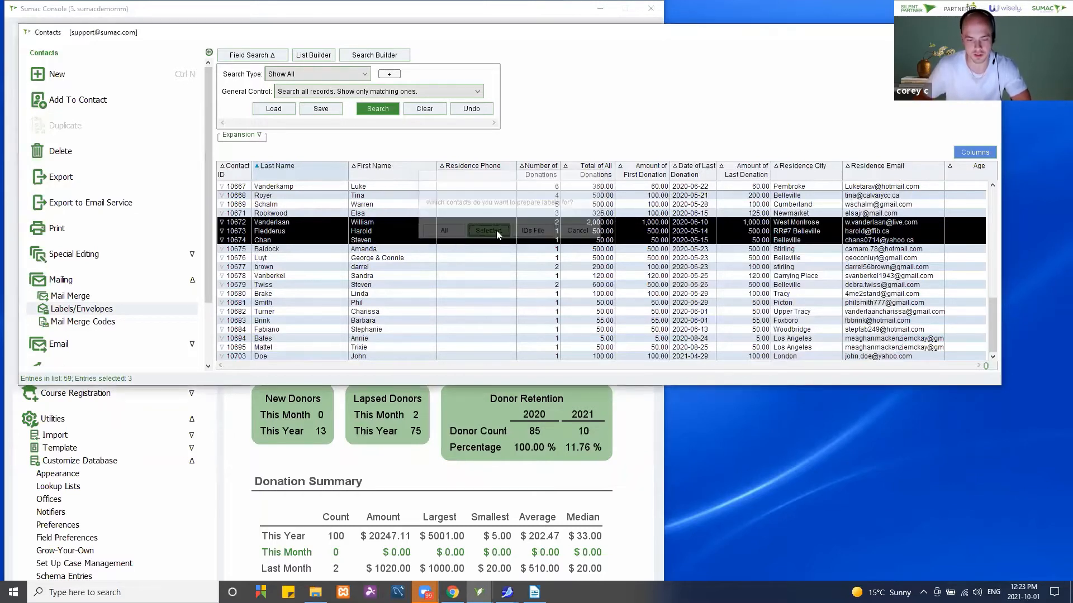
pyautogui.moveTo(498, 167); pyautogui.dragTo(496, 82)
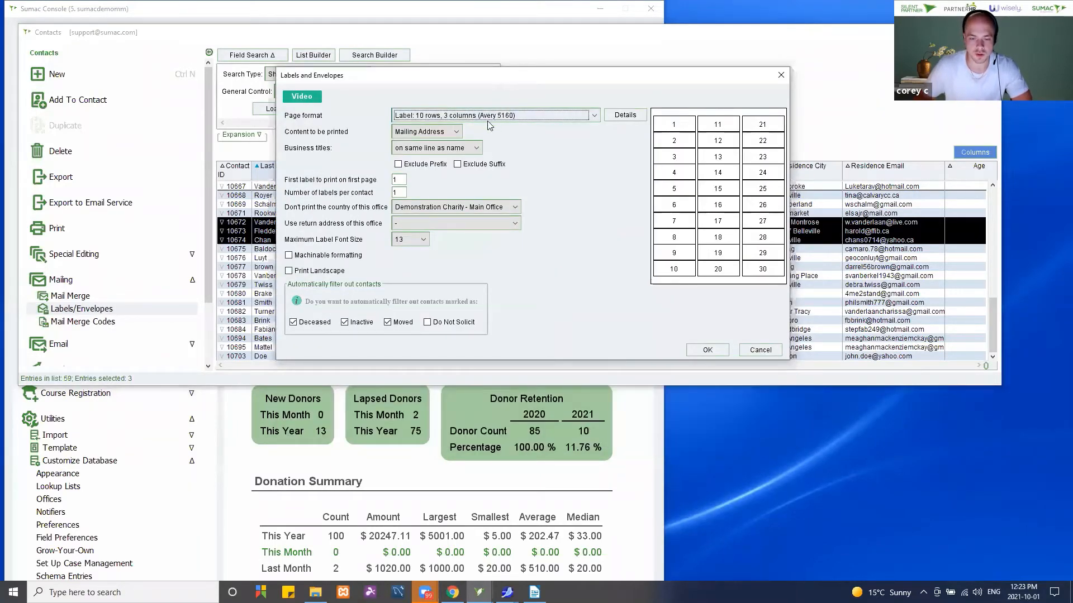
pyautogui.click(551, 118)
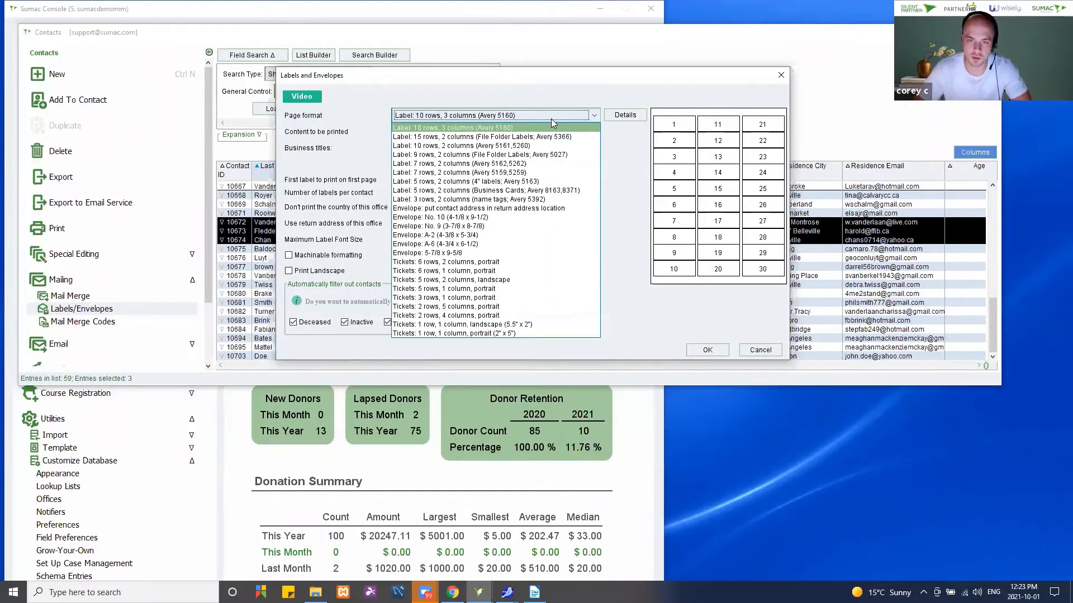
pyautogui.click(615, 155)
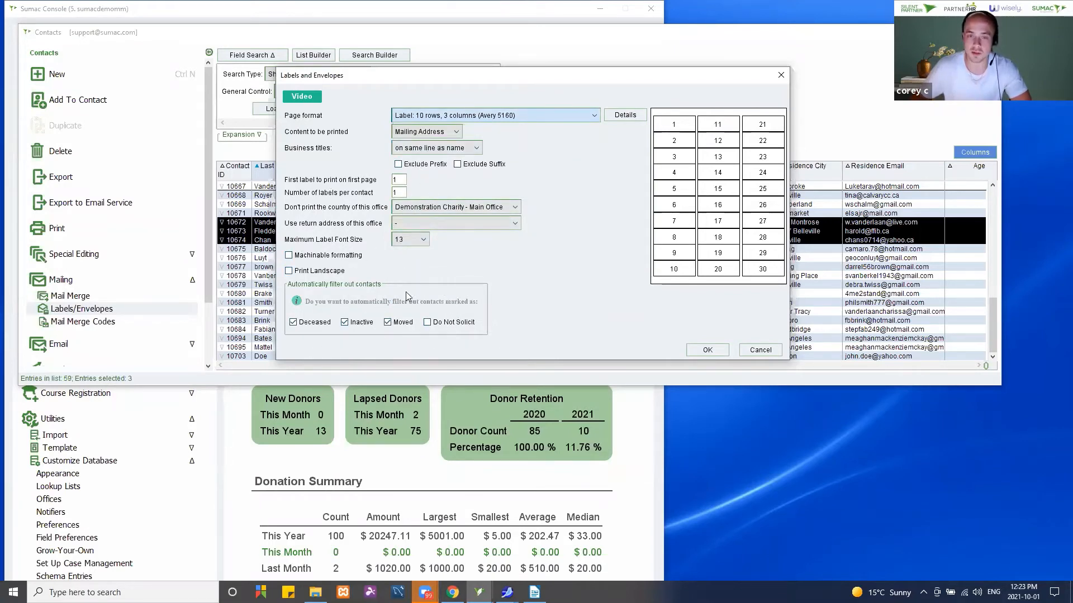
# Step: Filter contacts marked Do Not Solicit out of the labels and confirm the label settings
pyautogui.click(444, 324)
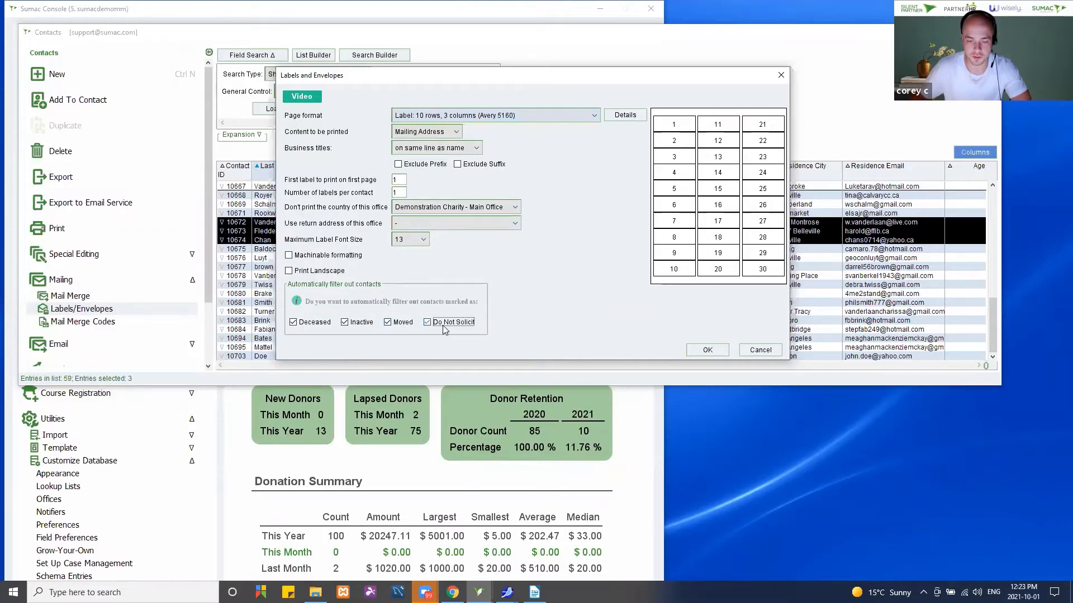
pyautogui.click(707, 350)
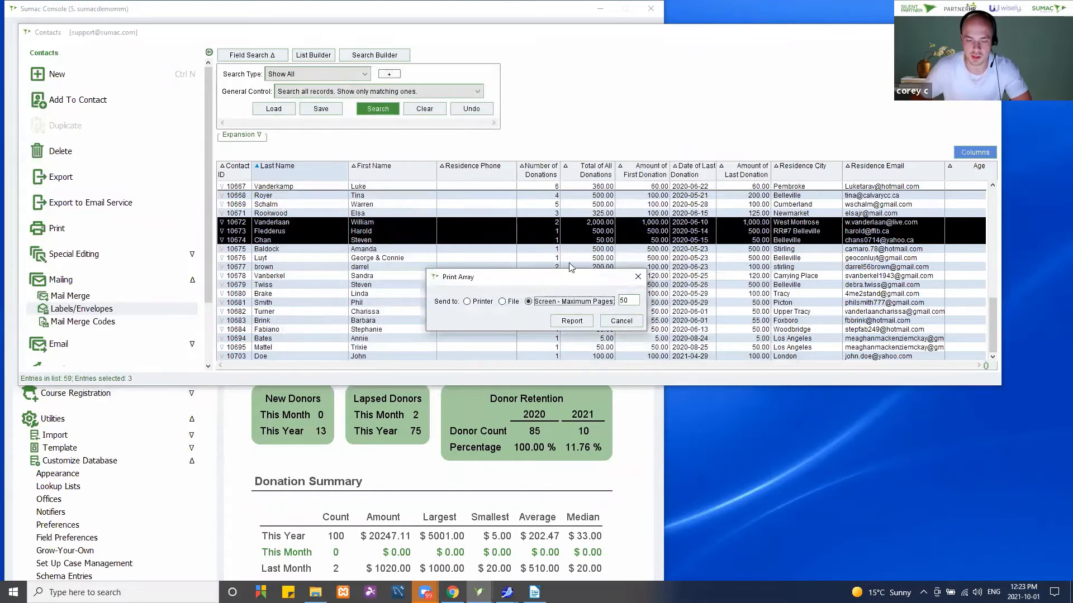
pyautogui.moveTo(559, 278); pyautogui.dragTo(549, 123)
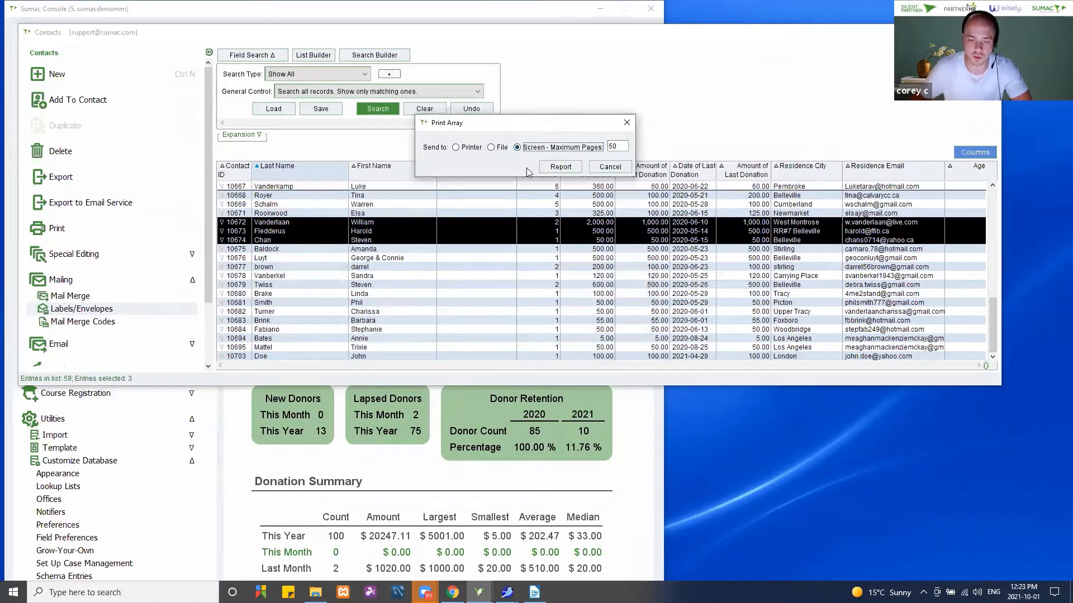
# Step: Output the mailing labels to screen with a maximum of 50 pages, and close the preview without saving communication records
pyautogui.click(464, 149)
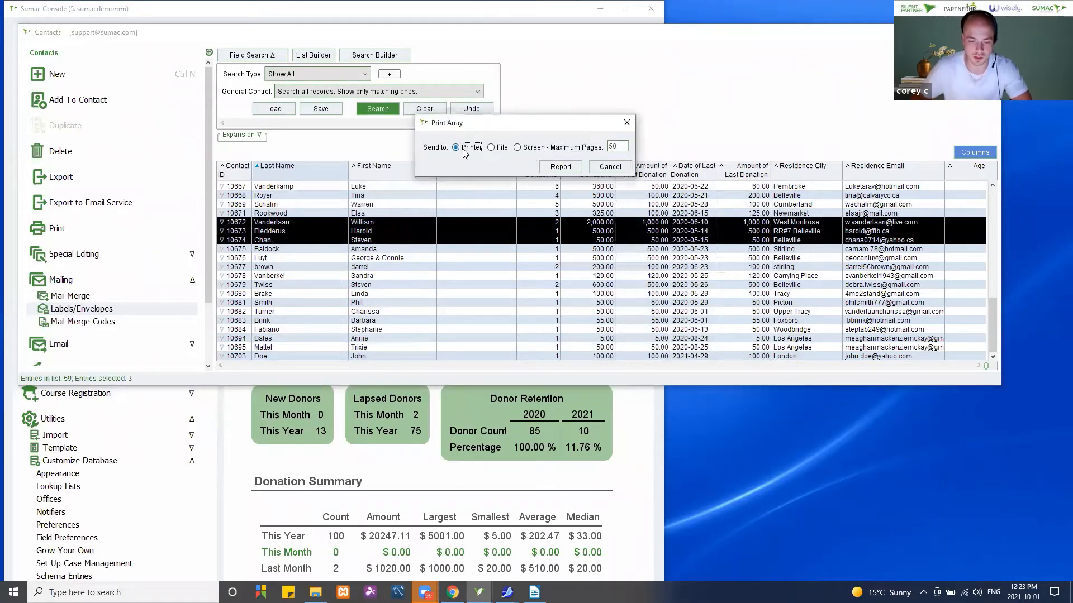
pyautogui.click(494, 148)
pyautogui.click(541, 148)
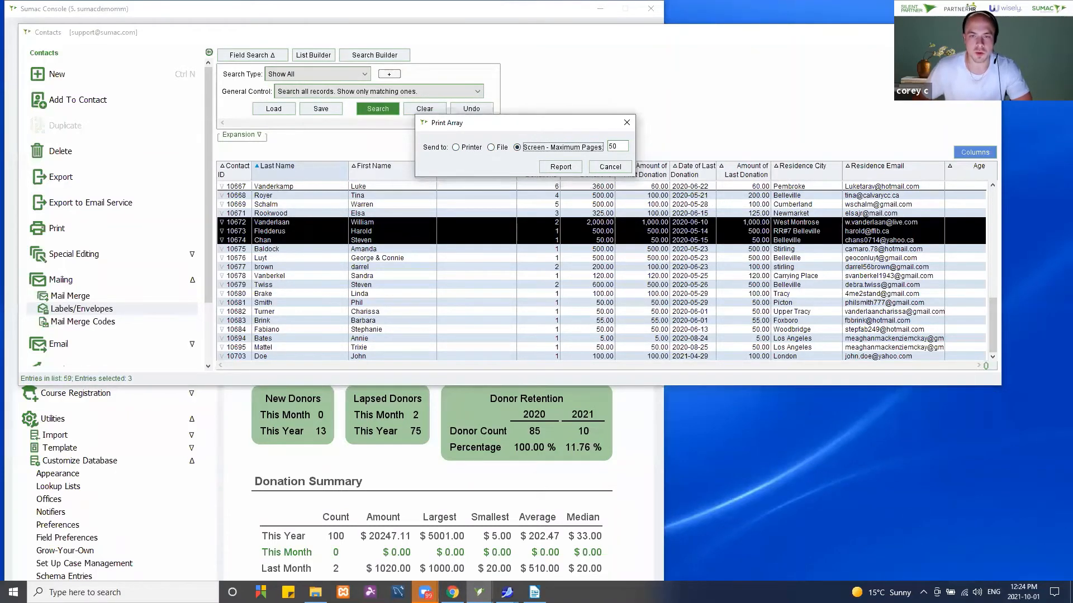
pyautogui.click(553, 166)
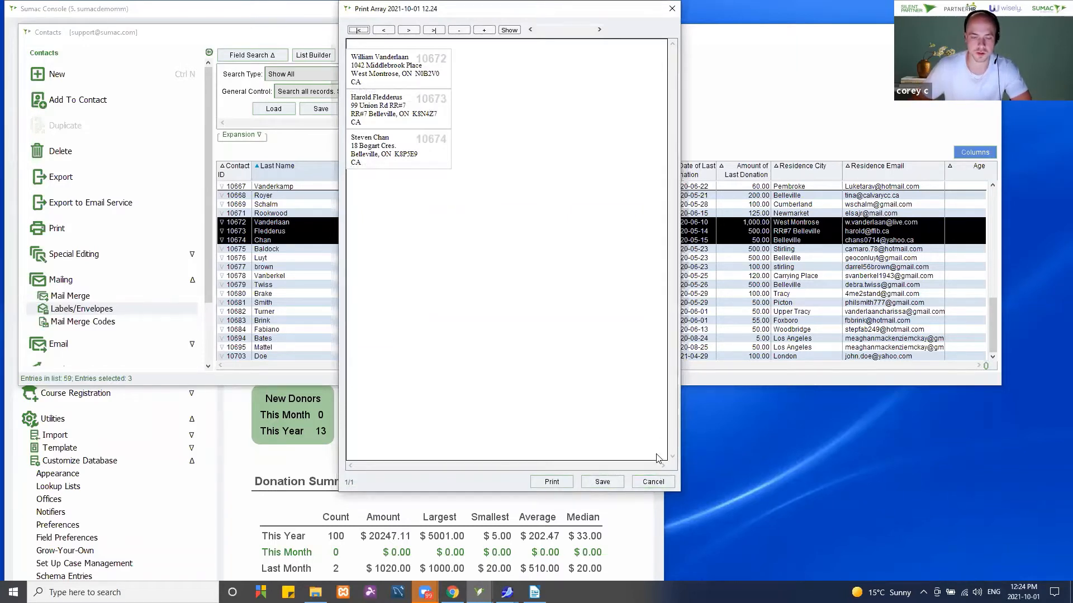
pyautogui.click(669, 10)
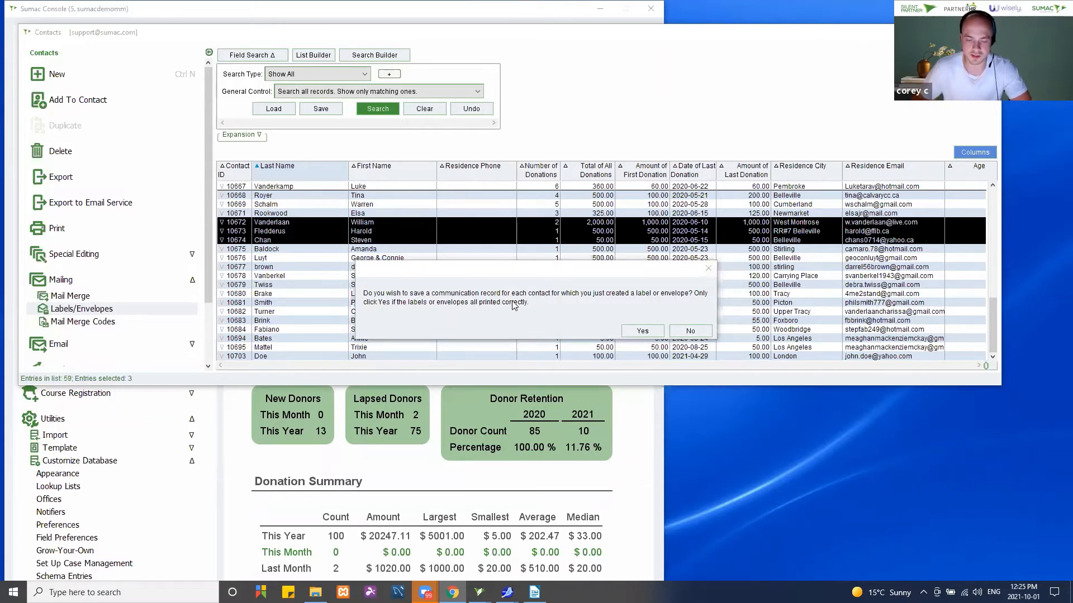
pyautogui.click(688, 332)
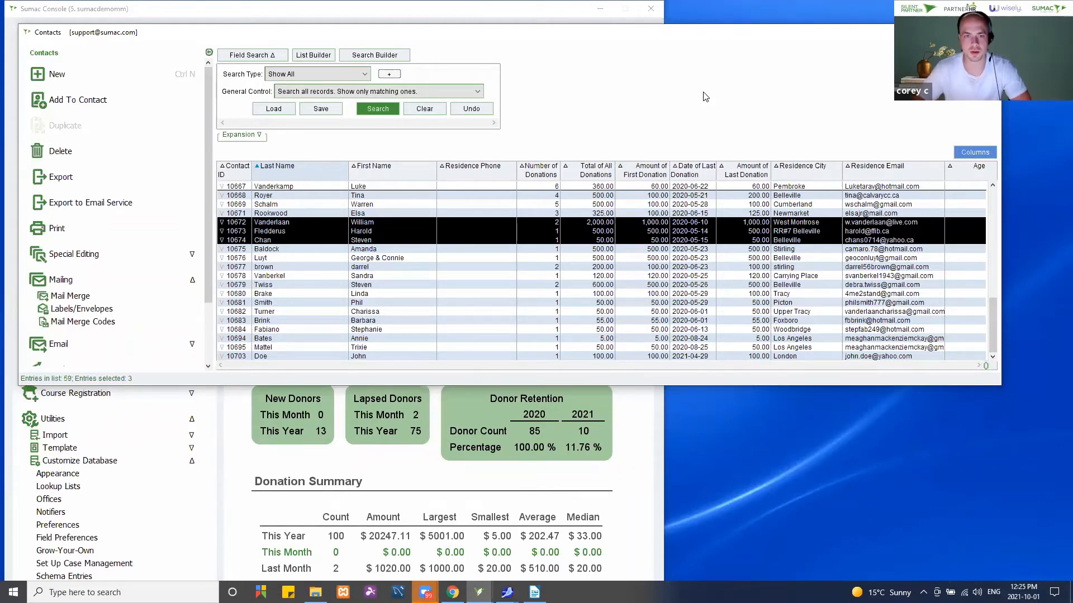
# Step: Close the contact list without saving the Search Builder criteria
pyautogui.click(702, 250)
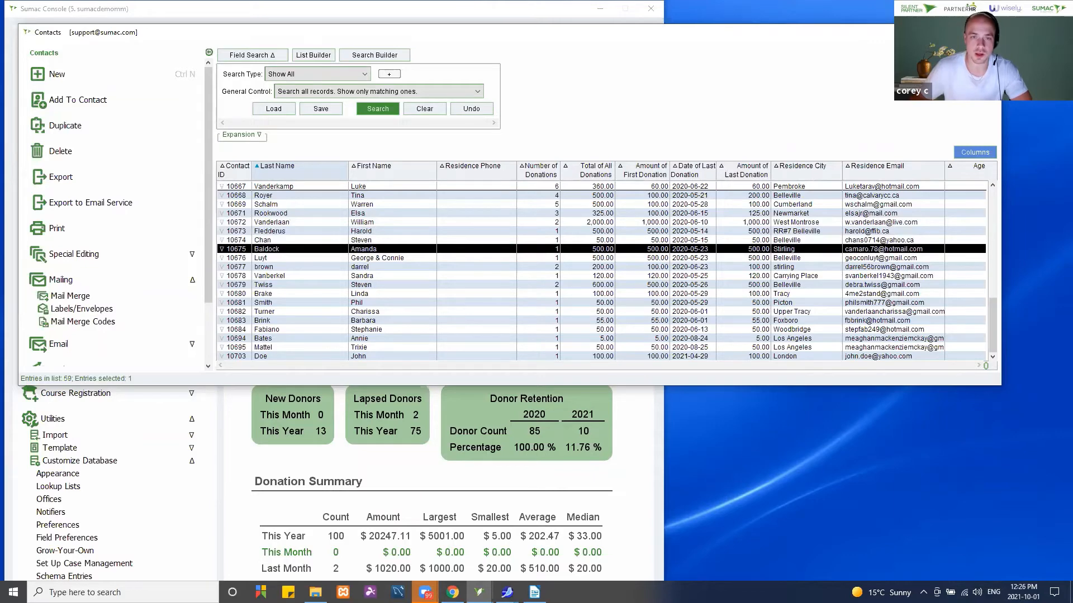
pyautogui.click(988, 33)
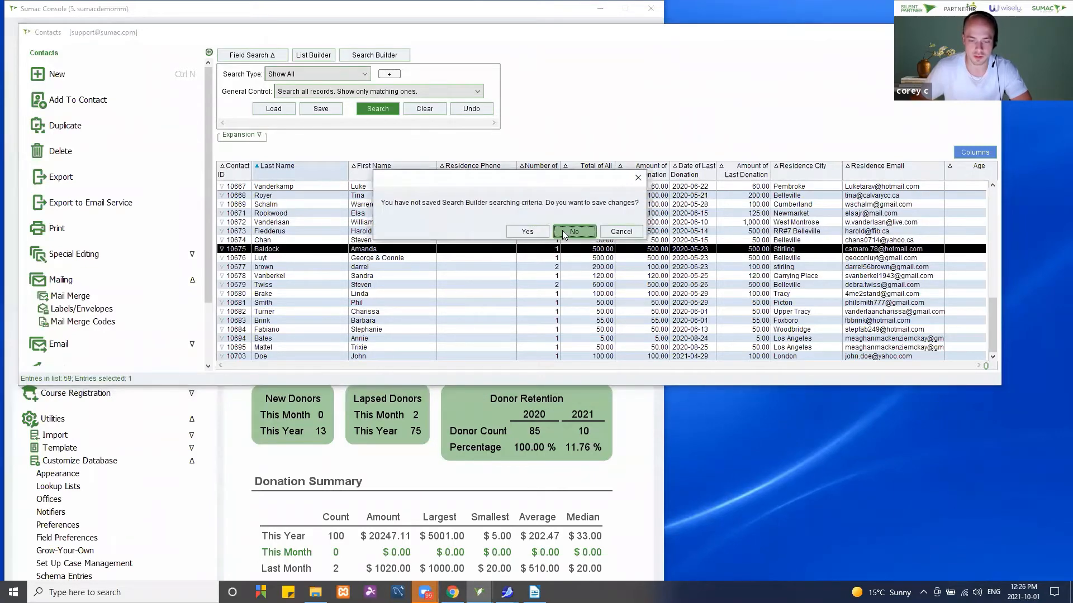
pyautogui.click(562, 230)
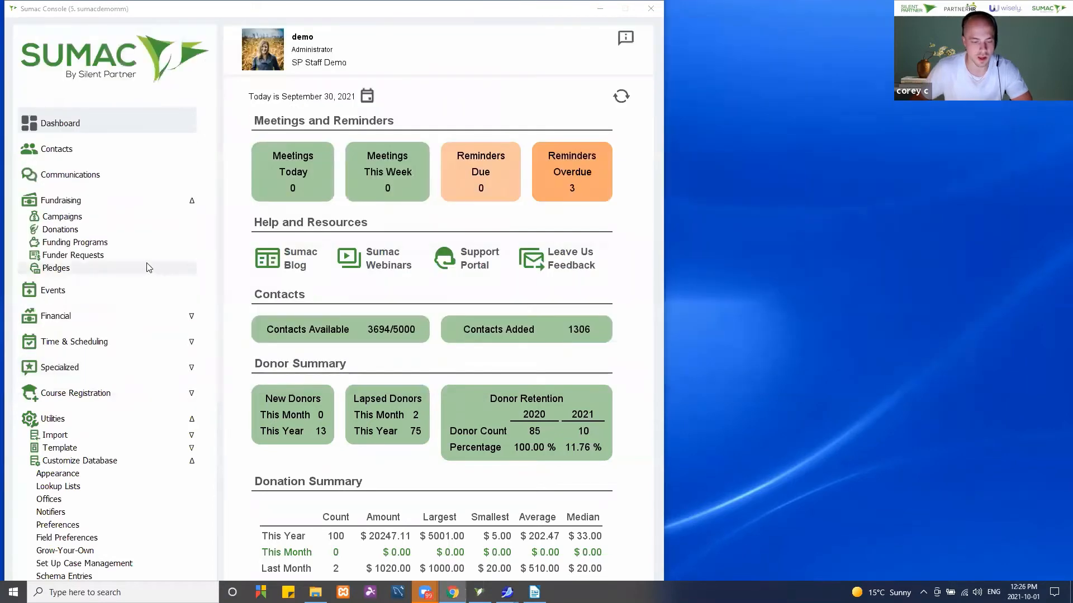
# Step: Open the Demonstration Charity - Main Office record from the Offices list in the database customization utilities
pyautogui.click(76, 421)
pyautogui.click(78, 422)
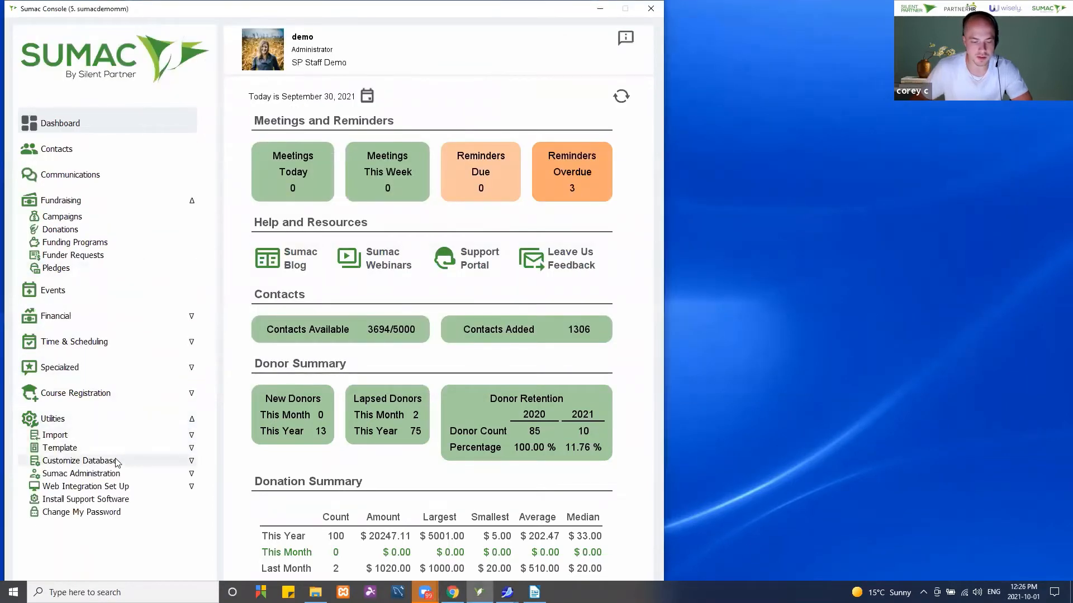
pyautogui.click(118, 462)
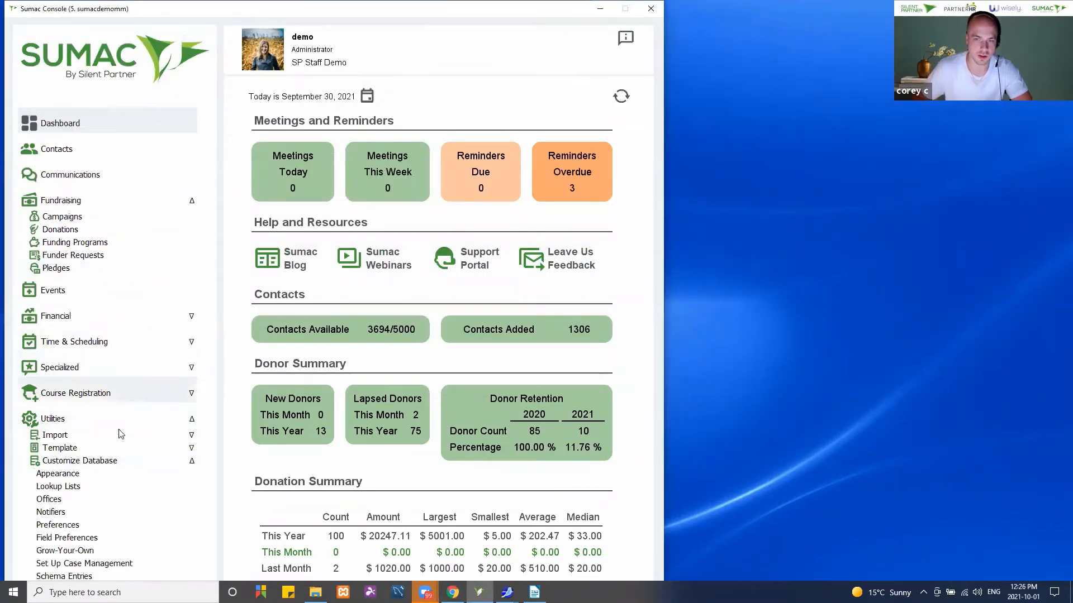
pyautogui.click(49, 500)
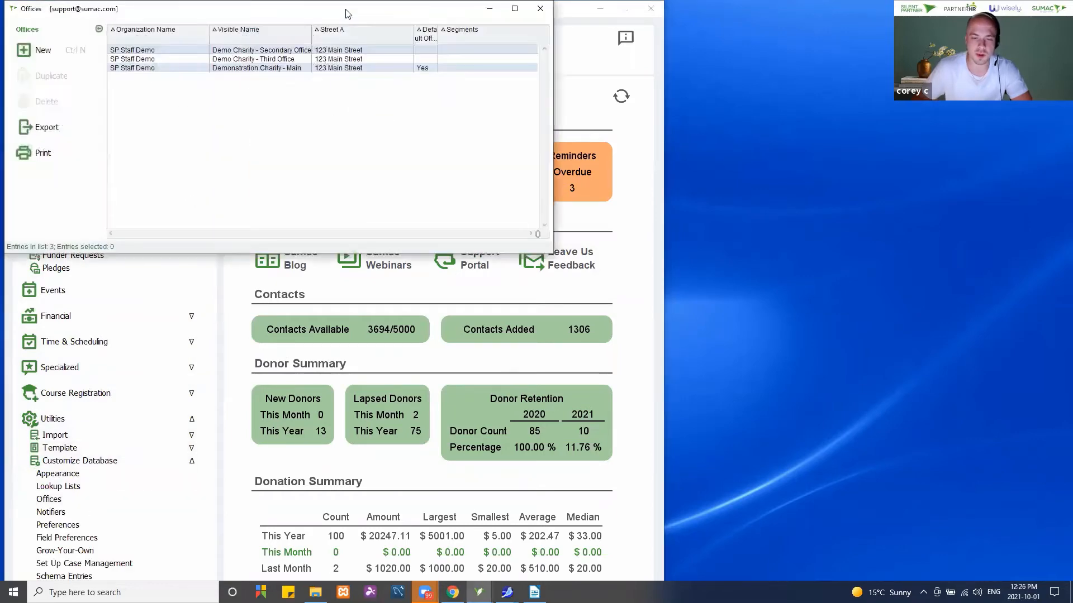
pyautogui.moveTo(347, 12); pyautogui.dragTo(581, 142)
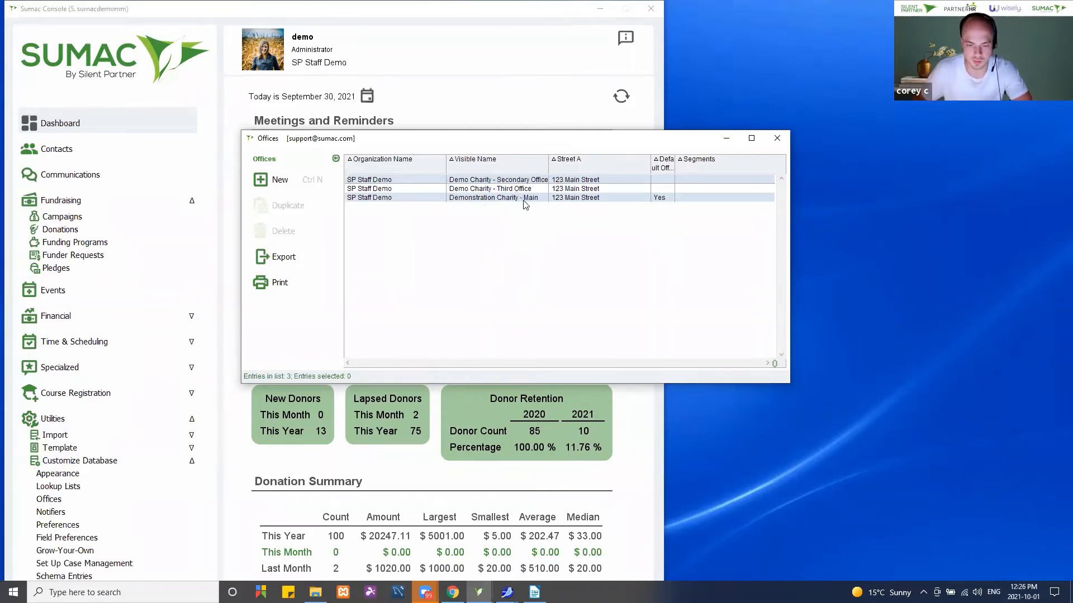
pyautogui.click(571, 198)
pyautogui.doubleClick(535, 198)
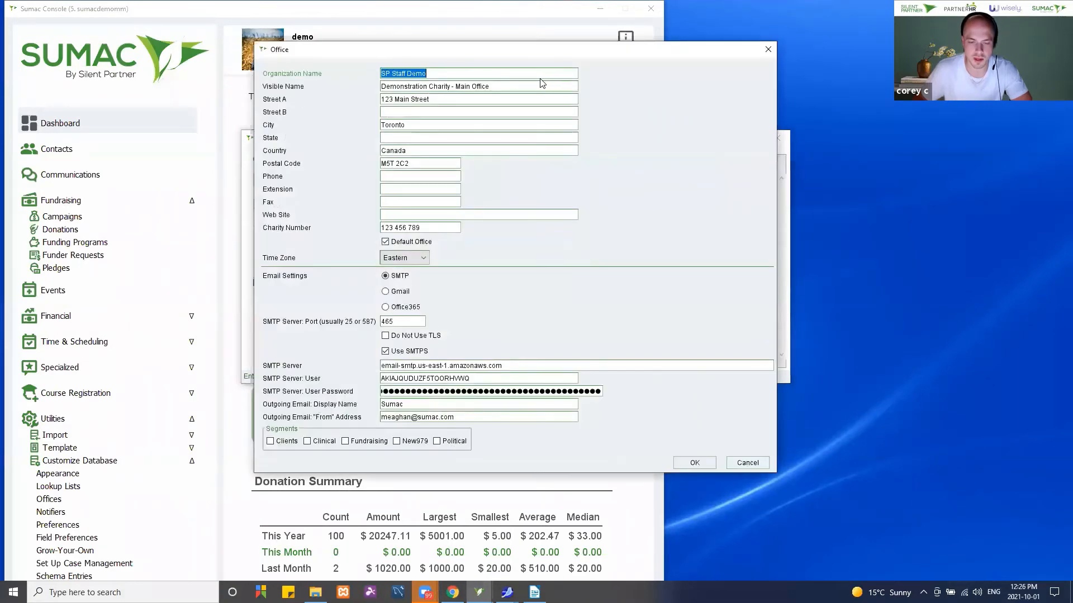
# Step: Switch the office's email settings to Gmail and log in with the work Google account, allowing Sumac to send email
pyautogui.click(400, 291)
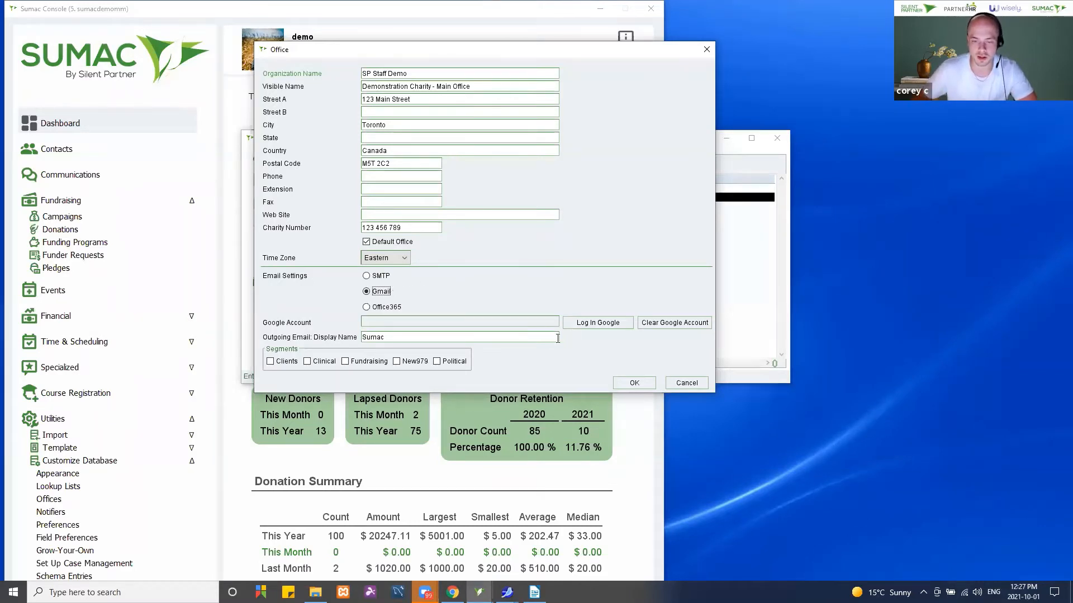
pyautogui.click(596, 322)
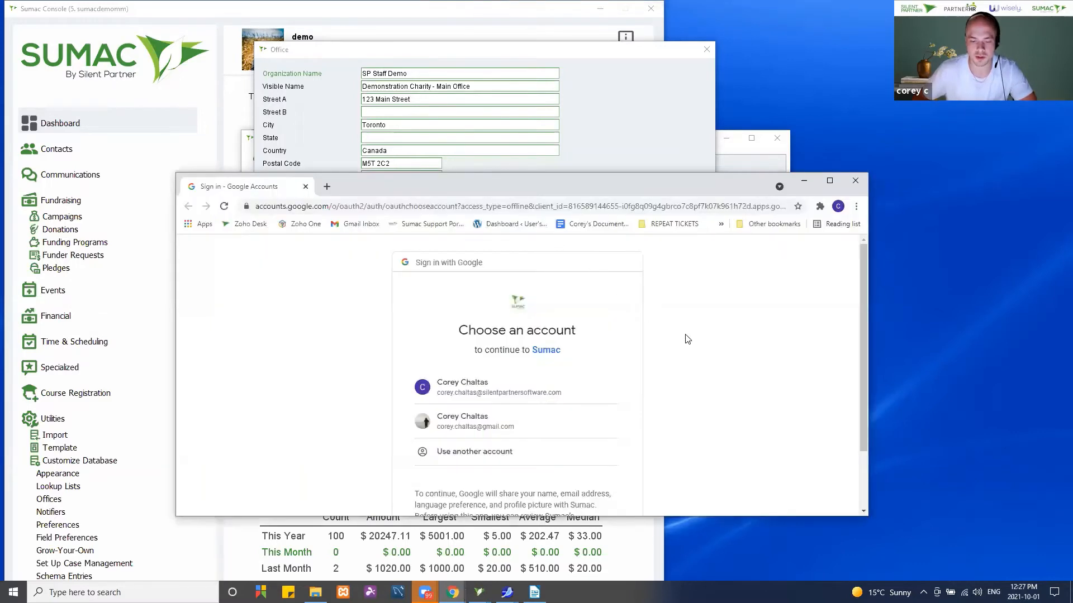
pyautogui.scroll(-1, 689, 338)
pyautogui.scroll(1, 712, 307)
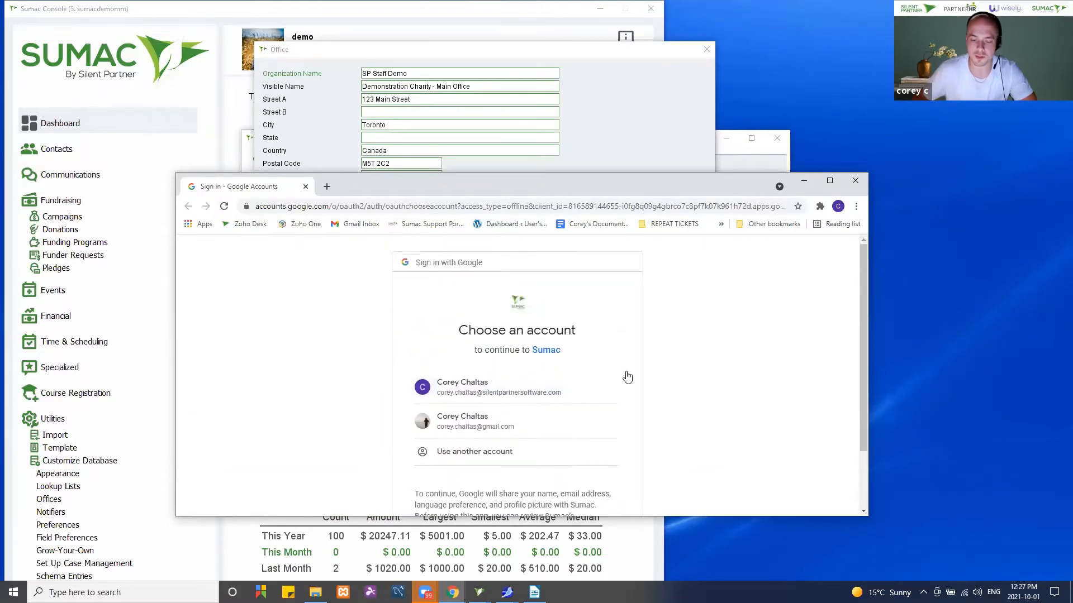
pyautogui.click(535, 397)
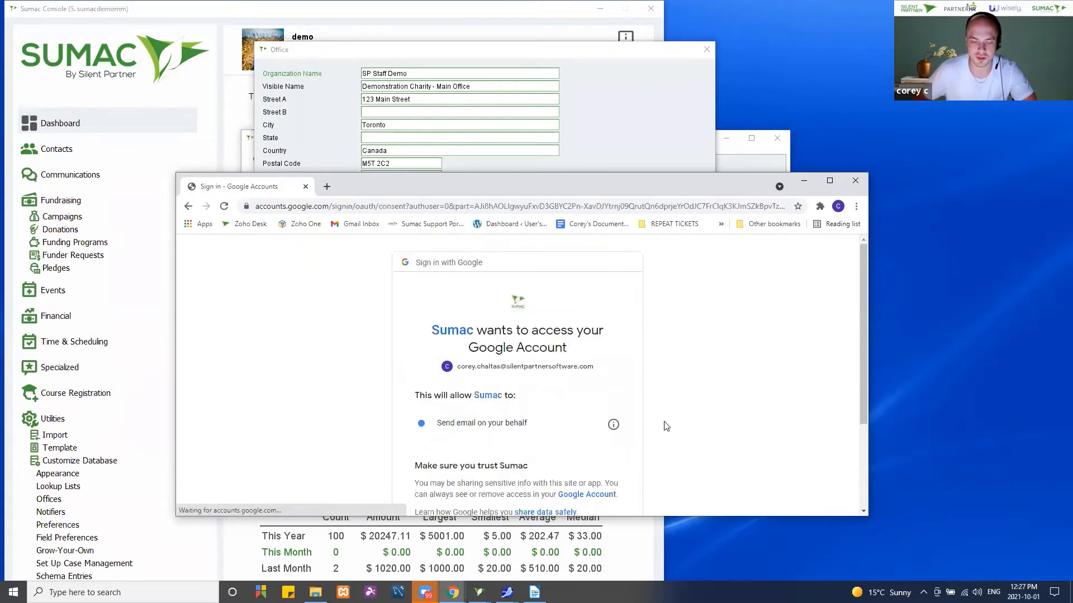
pyautogui.scroll(-2, 643, 363)
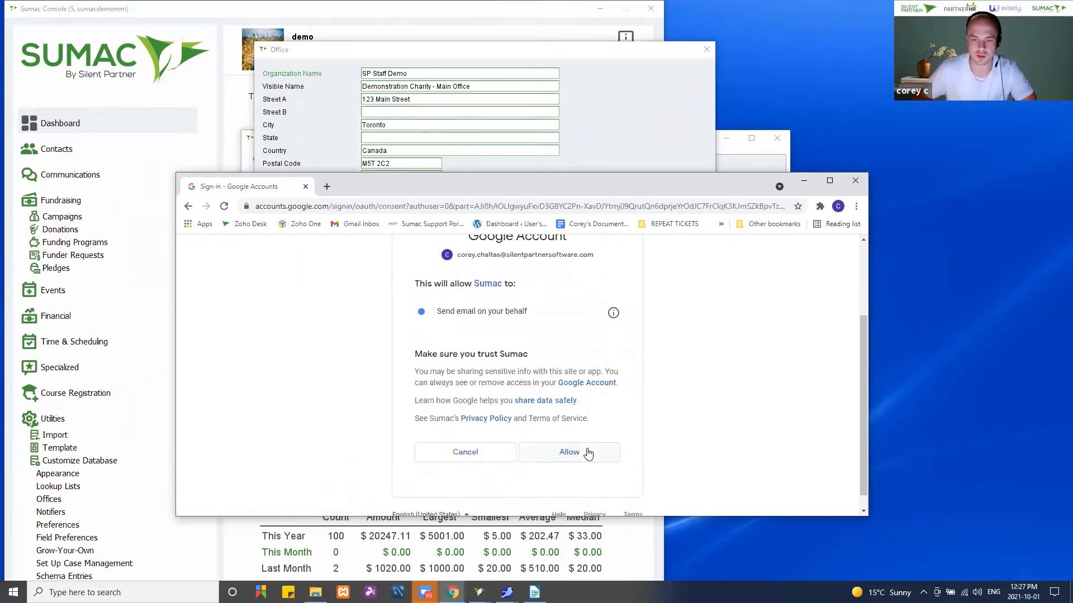
pyautogui.click(586, 451)
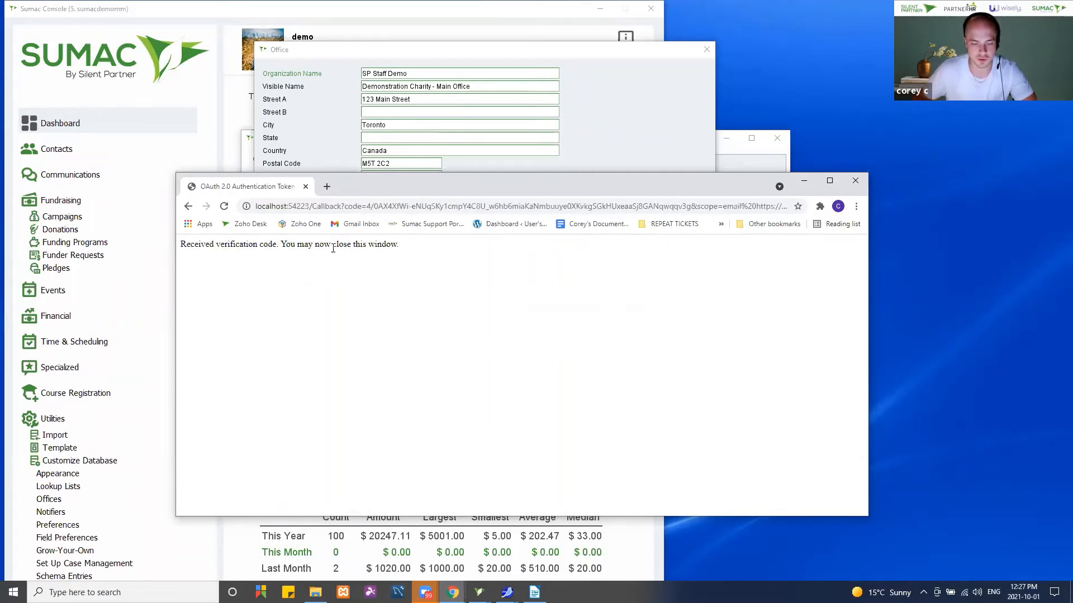
pyautogui.click(856, 182)
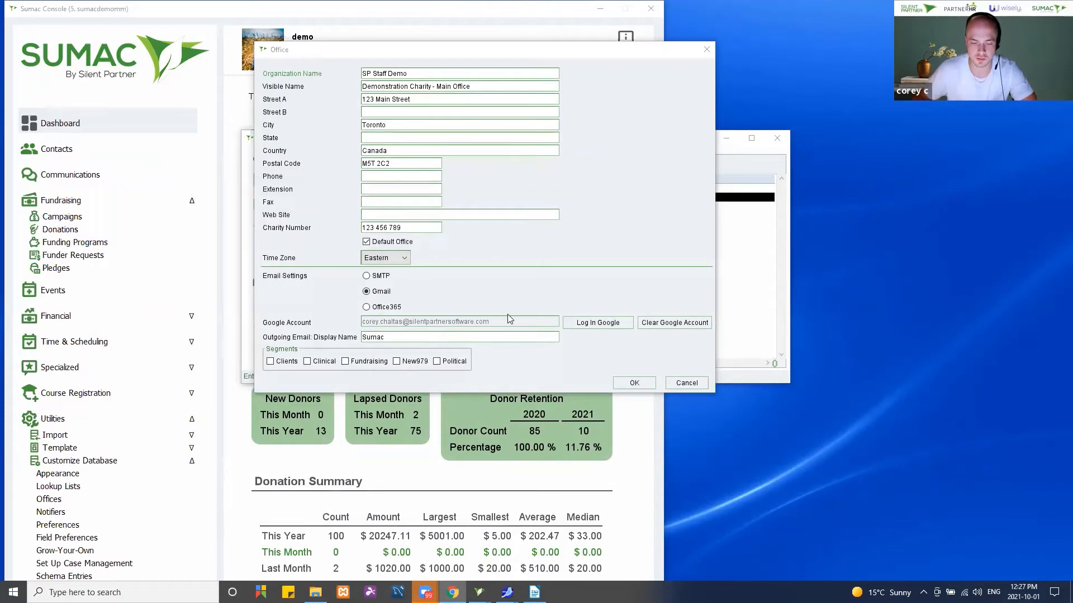
# Step: Save the office record and widen the Visible Name column in the Offices list
pyautogui.doubleClick(377, 336)
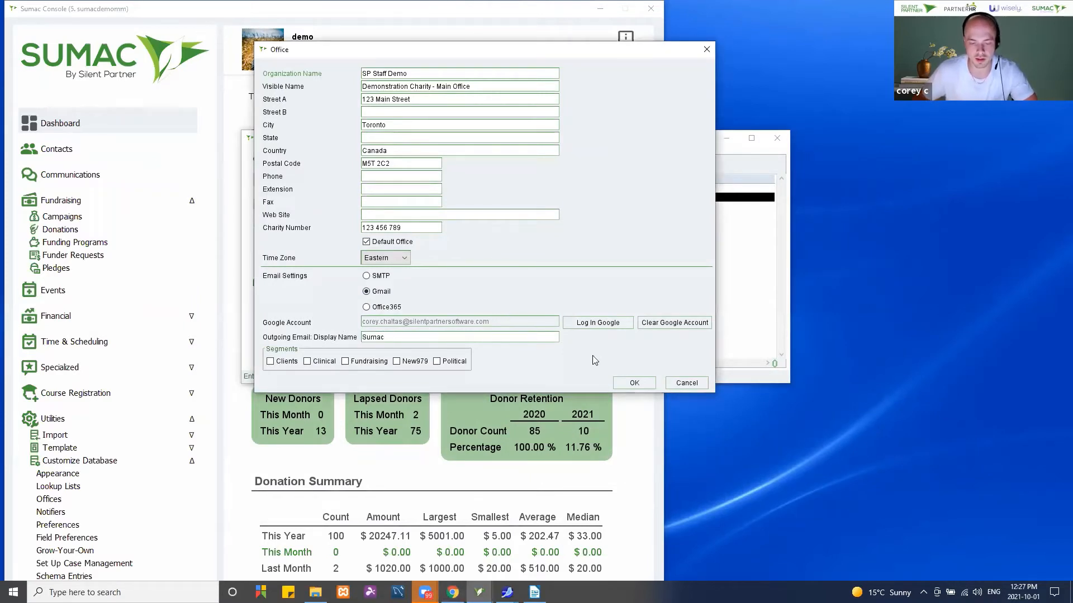
pyautogui.click(634, 385)
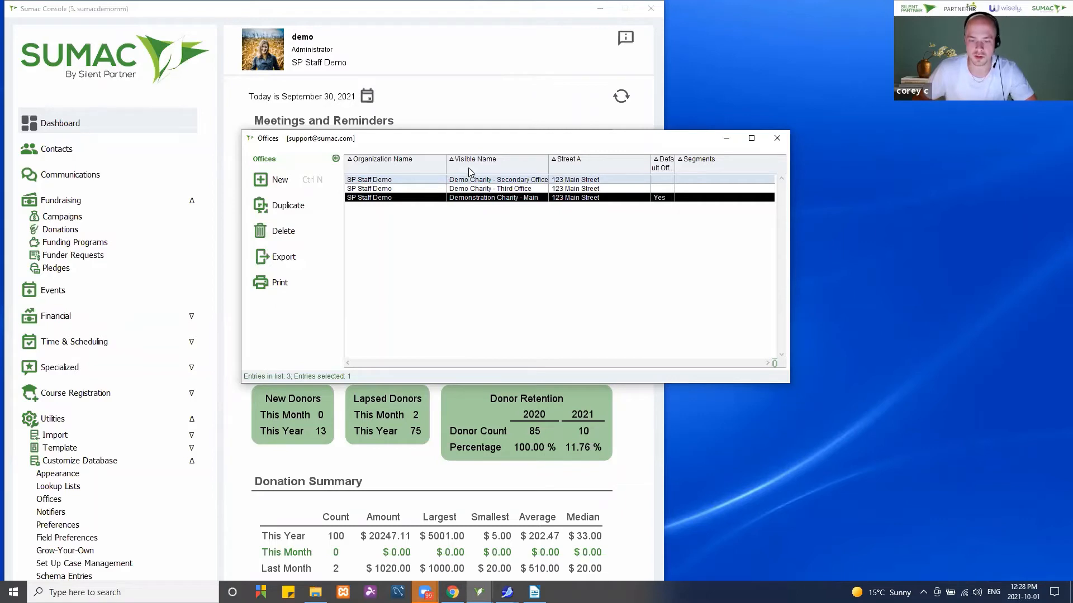
pyautogui.moveTo(551, 168); pyautogui.dragTo(637, 177)
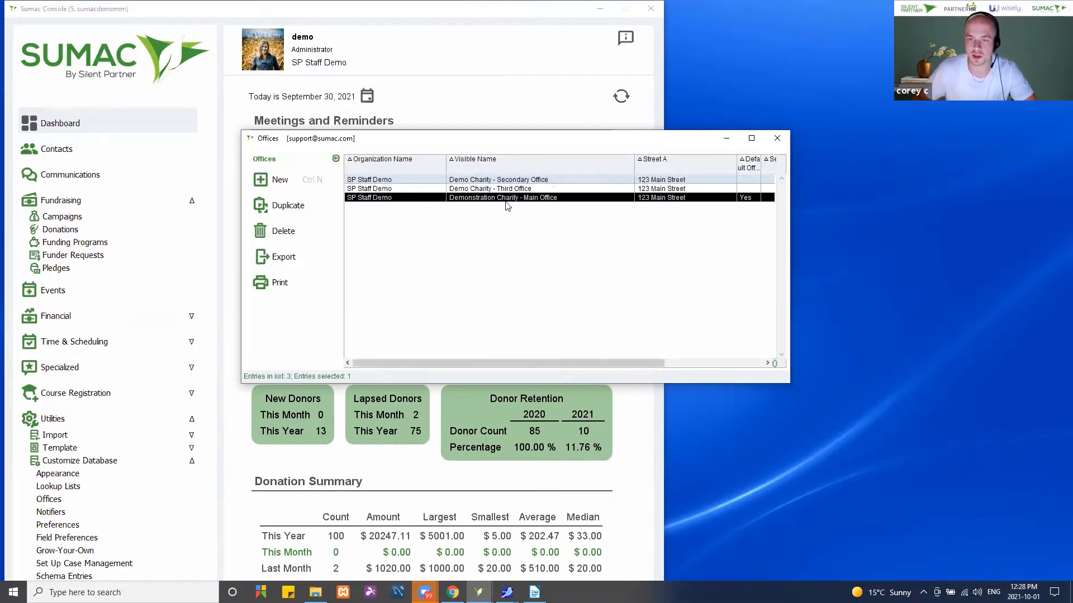
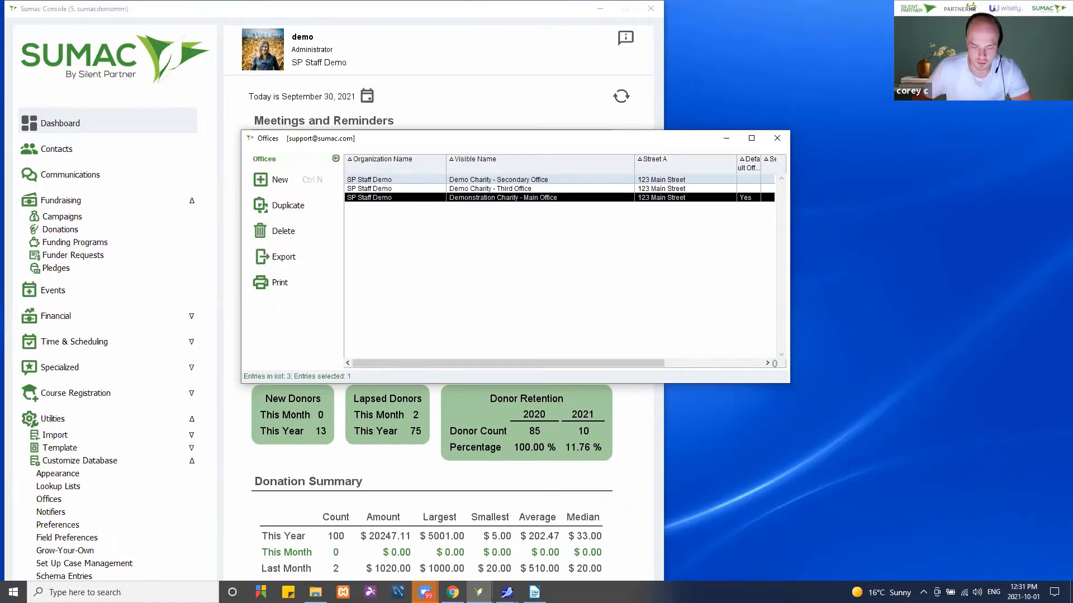
# Step: Switch to Composer and examine the Non-profit Newsletter Template BLUE layout from its logo header down to the unsubscribe footer
pyautogui.moveTo(507, 591)
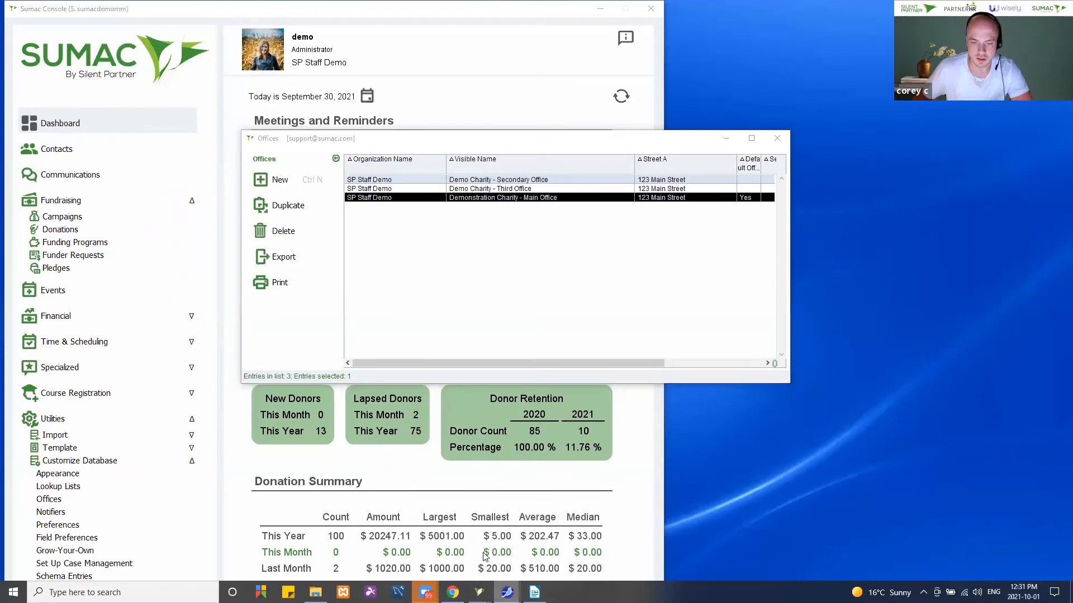
pyautogui.click(484, 559)
pyautogui.moveTo(510, 19); pyautogui.dragTo(604, 23)
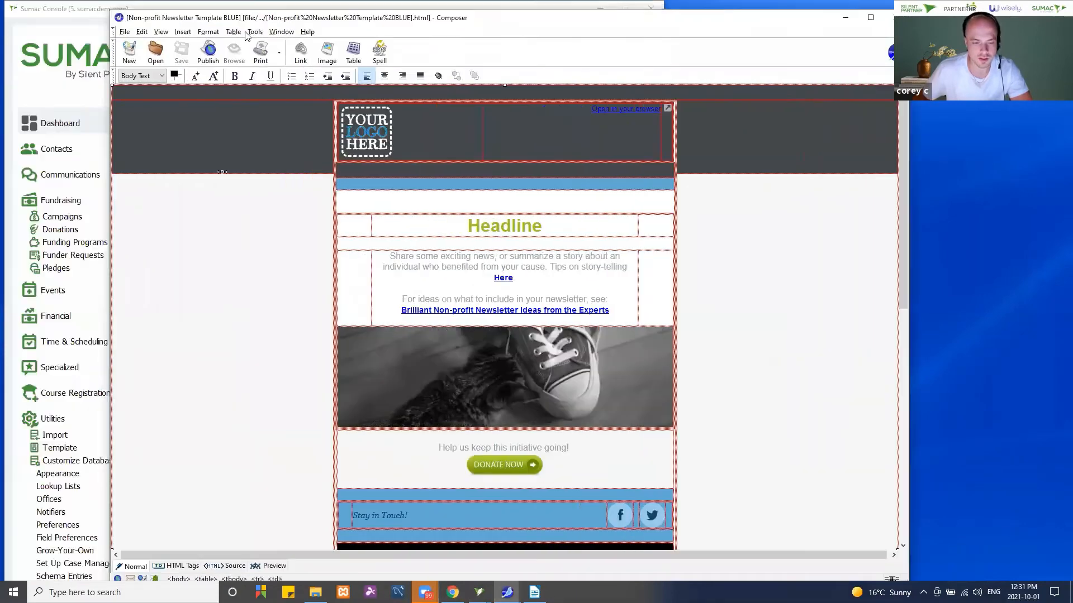
pyautogui.click(281, 32)
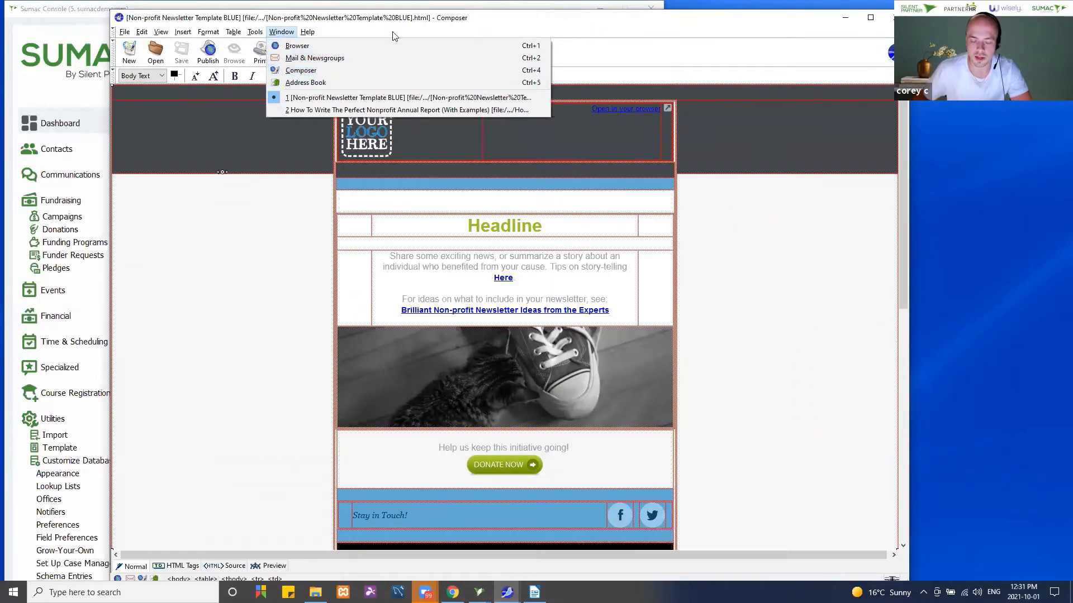
pyautogui.click(594, 23)
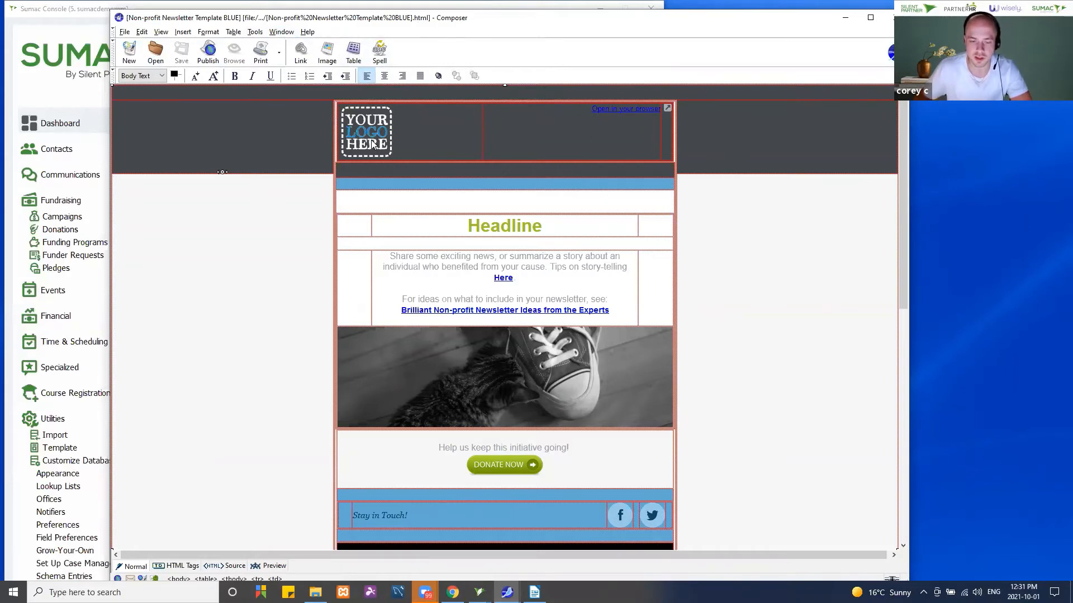
pyautogui.click(529, 228)
pyautogui.scroll(-8, 617, 213)
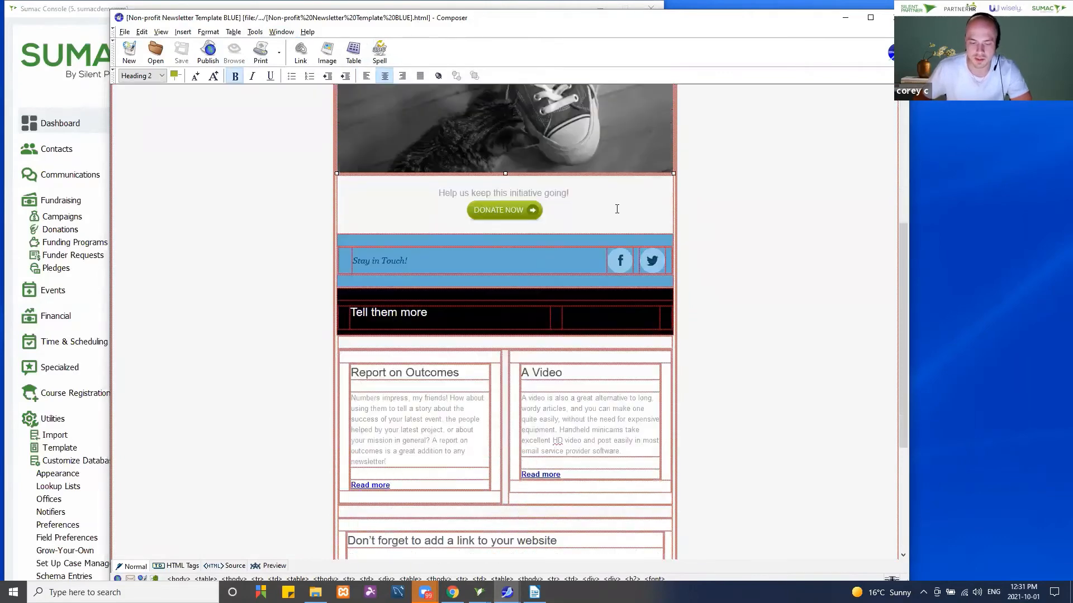
pyautogui.scroll(-6, 616, 209)
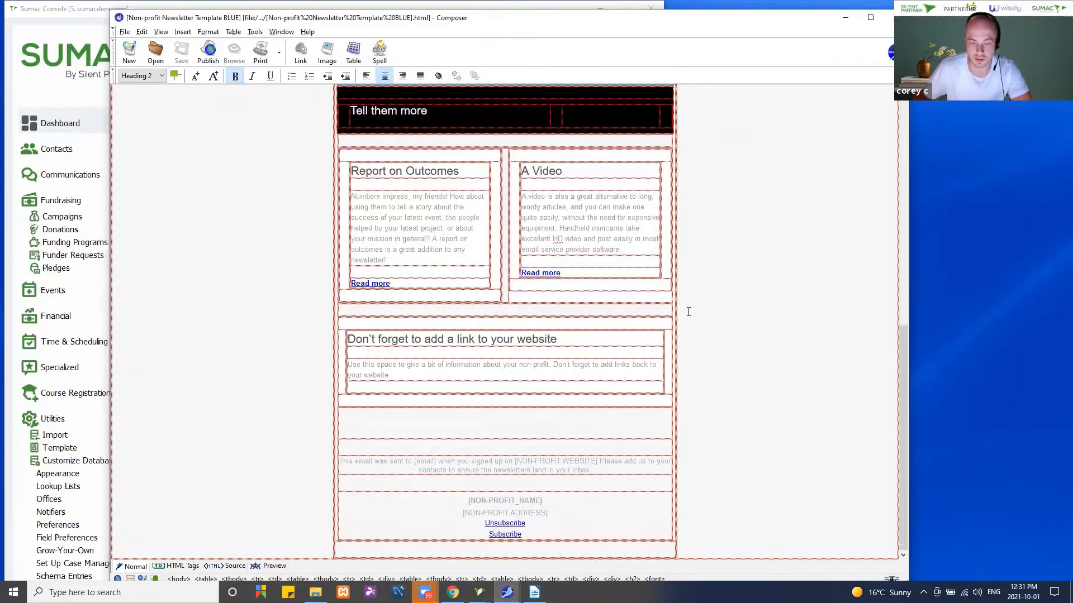
pyautogui.scroll(10, 689, 312)
pyautogui.scroll(2, 728, 307)
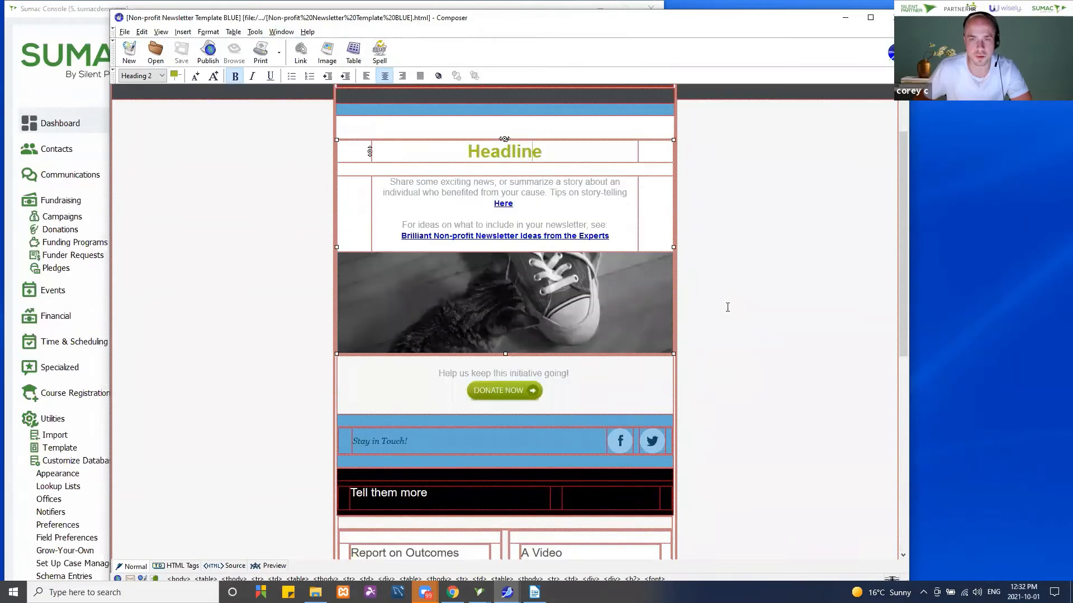
pyautogui.scroll(2, 729, 307)
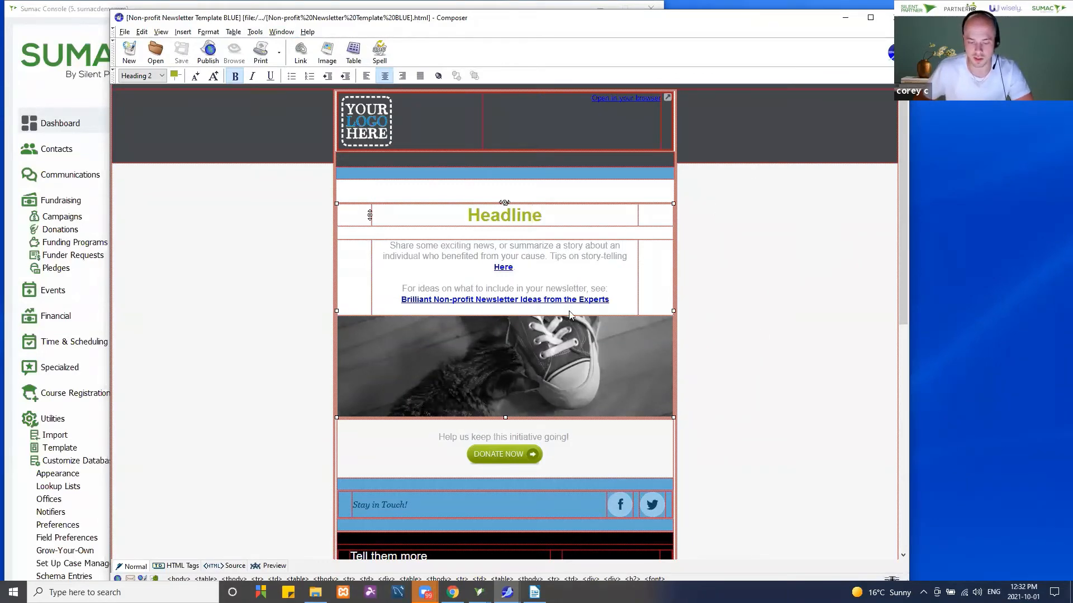
# Step: Minimize the blue newsletter template and bring up the "How To Write The Perfect Nonprofit Annual Report (With Examples)" newsletter in Composer
pyautogui.click(845, 17)
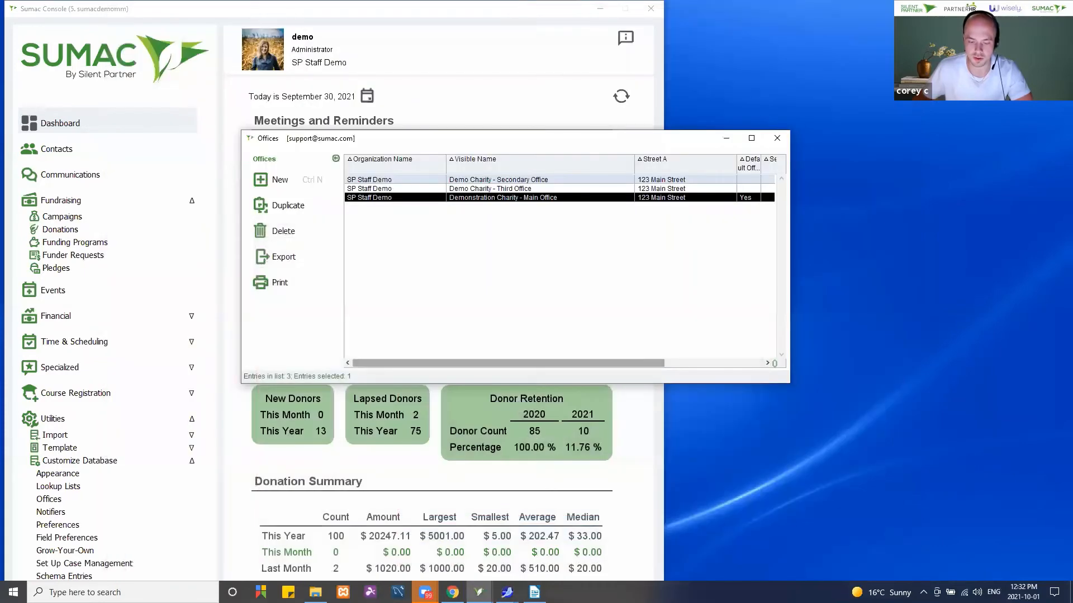
pyautogui.click(508, 592)
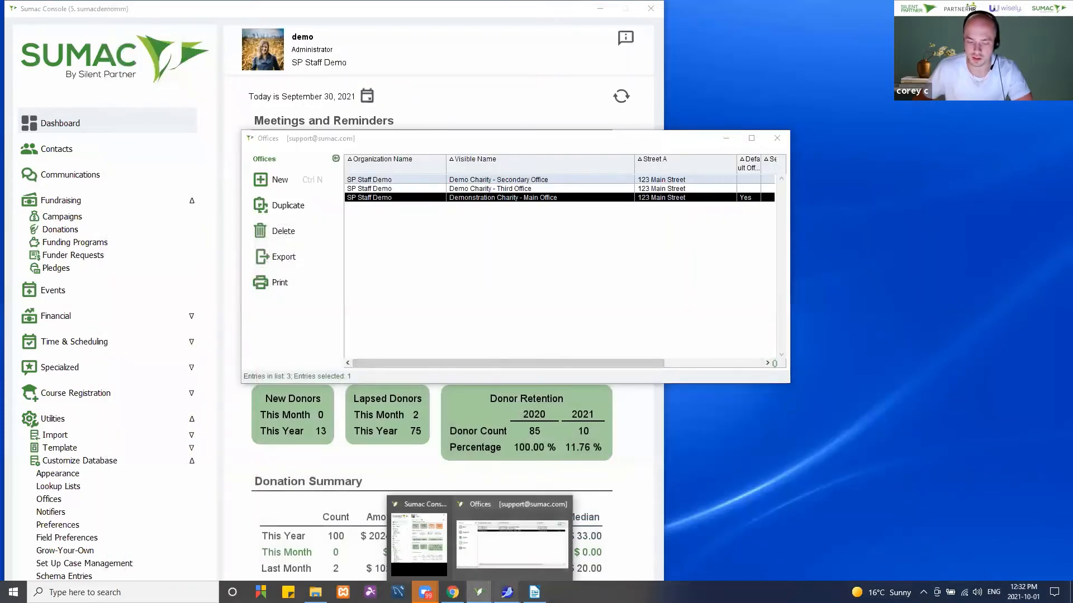
pyautogui.click(542, 543)
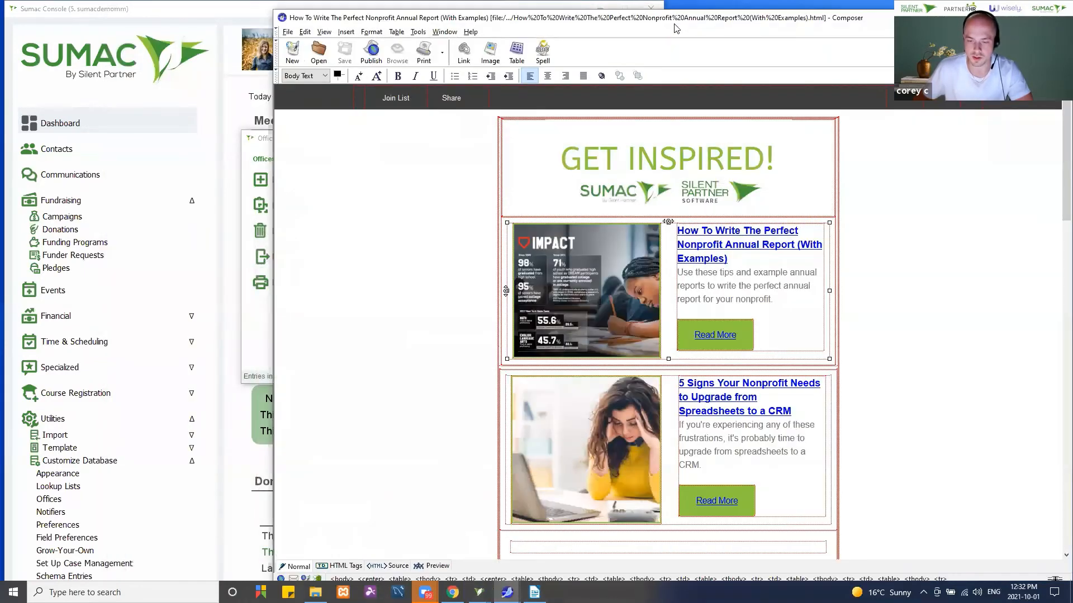
# Step: Examine the "How To Write The Perfect Nonprofit Annual Report" newsletter from its GET INSPIRED! header down to the dark footer
pyautogui.moveTo(674, 22); pyautogui.dragTo(551, 12)
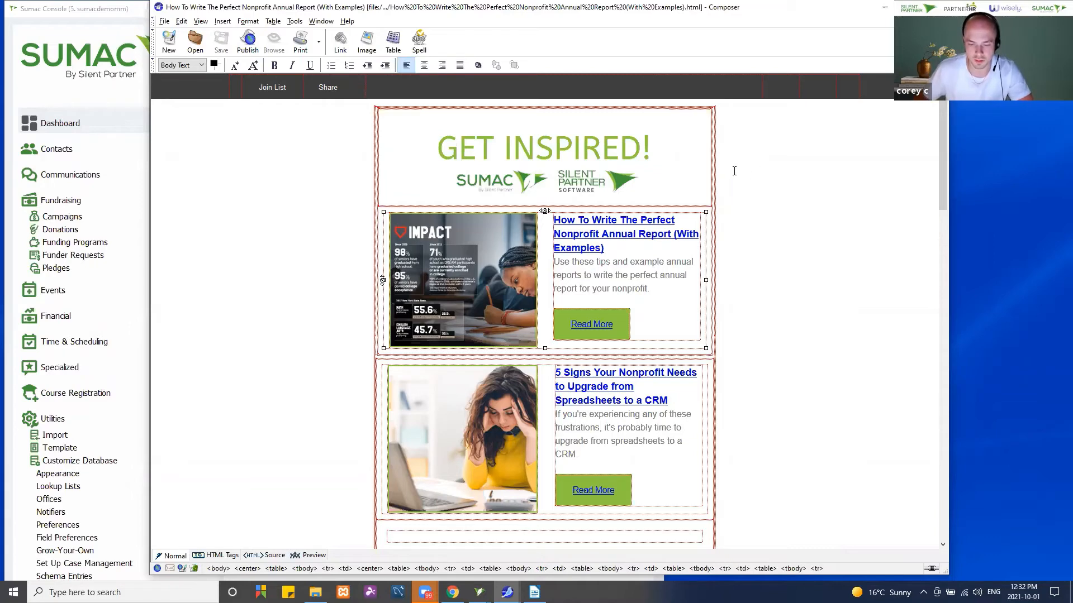
pyautogui.scroll(-1, 736, 171)
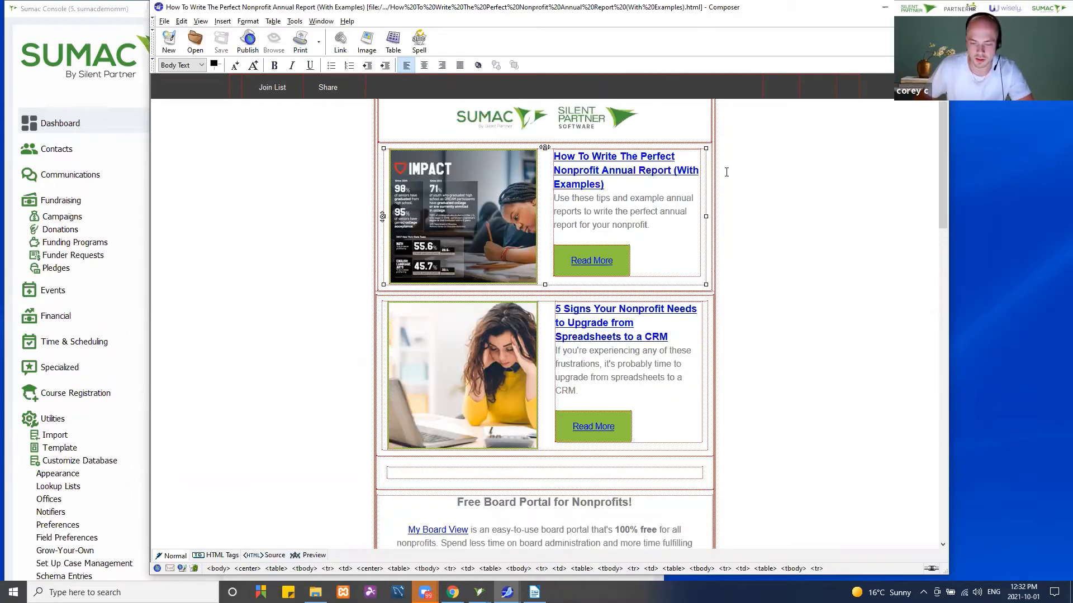
pyautogui.scroll(-4, 737, 175)
pyautogui.scroll(-7, 738, 179)
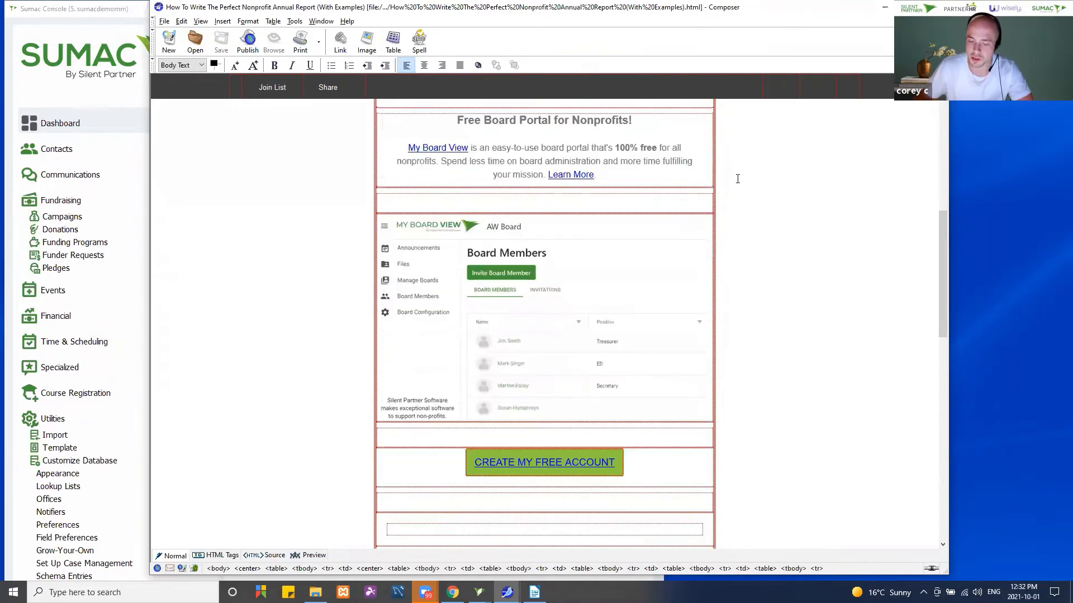
pyautogui.scroll(-3, 737, 178)
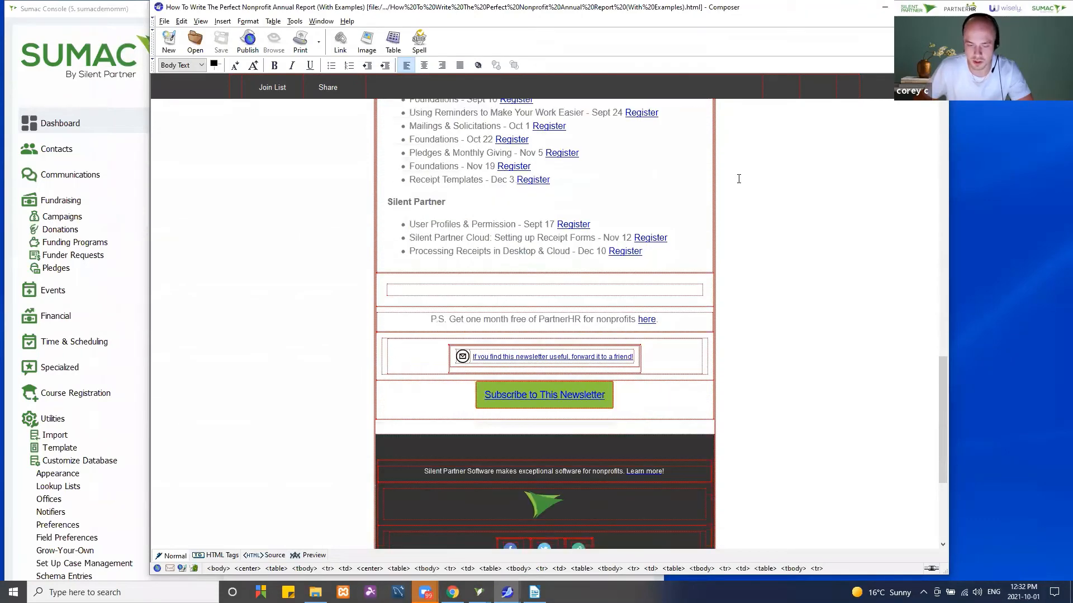
pyautogui.scroll(-1, 741, 264)
pyautogui.scroll(7, 741, 265)
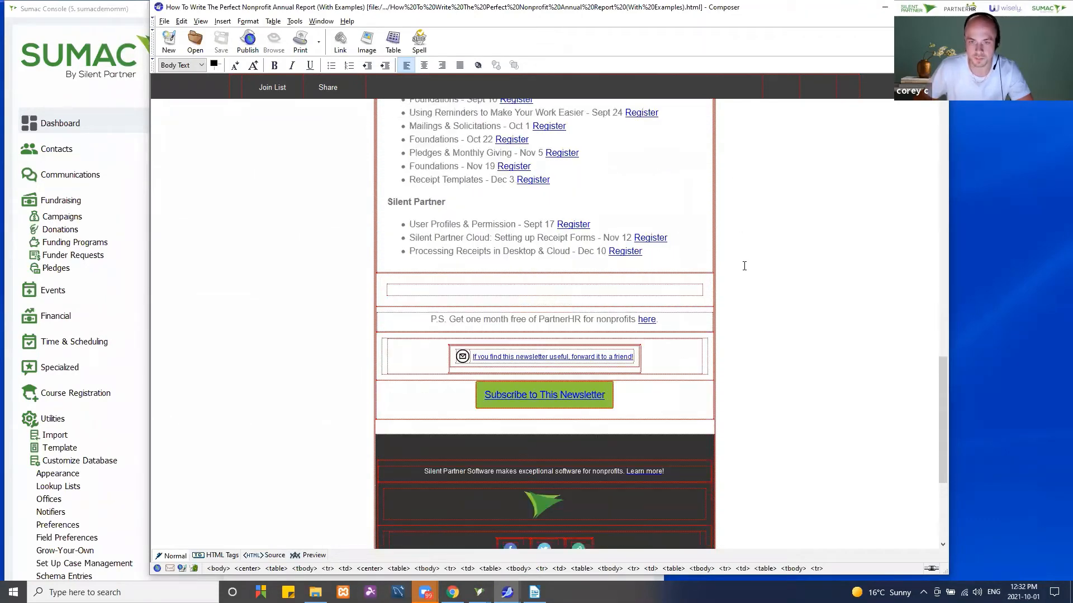
pyautogui.scroll(10, 747, 264)
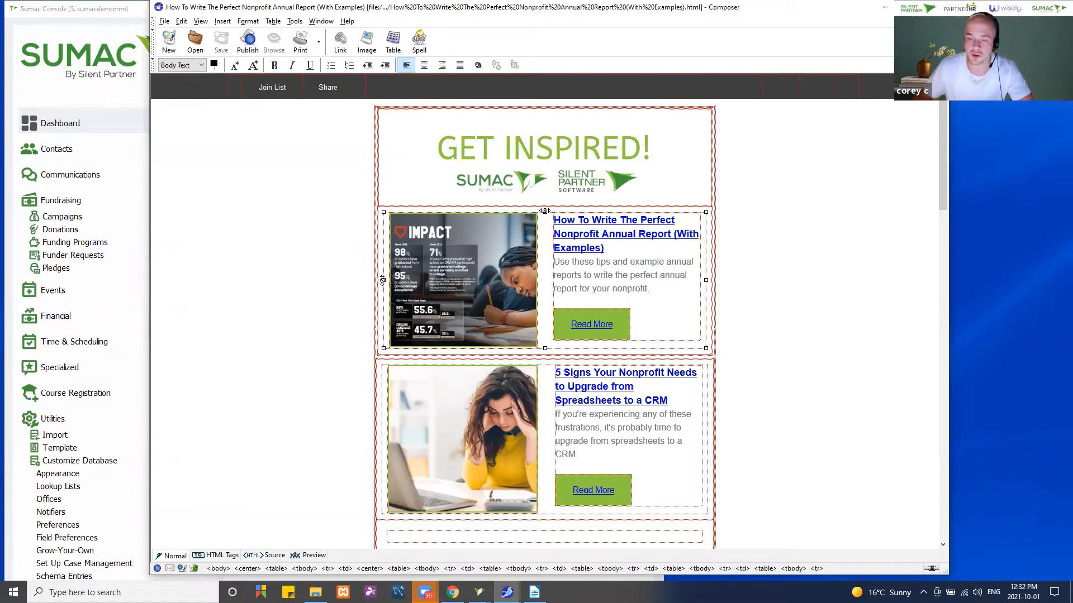
# Step: Minimize the newsletter, close the Offices list in Sumac and bring up the Contacts list
pyautogui.click(884, 7)
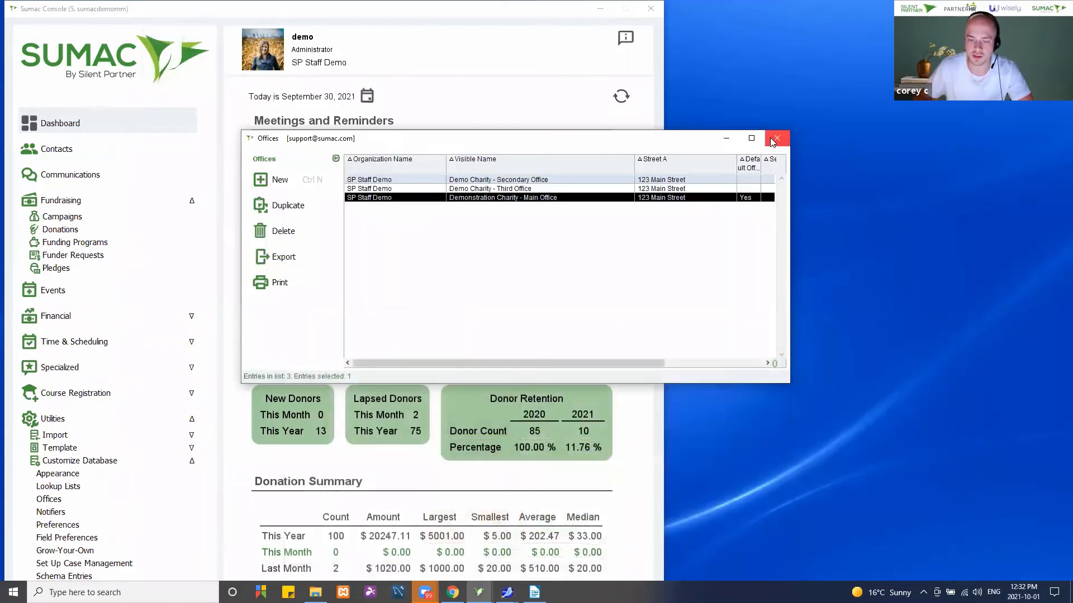
pyautogui.click(772, 141)
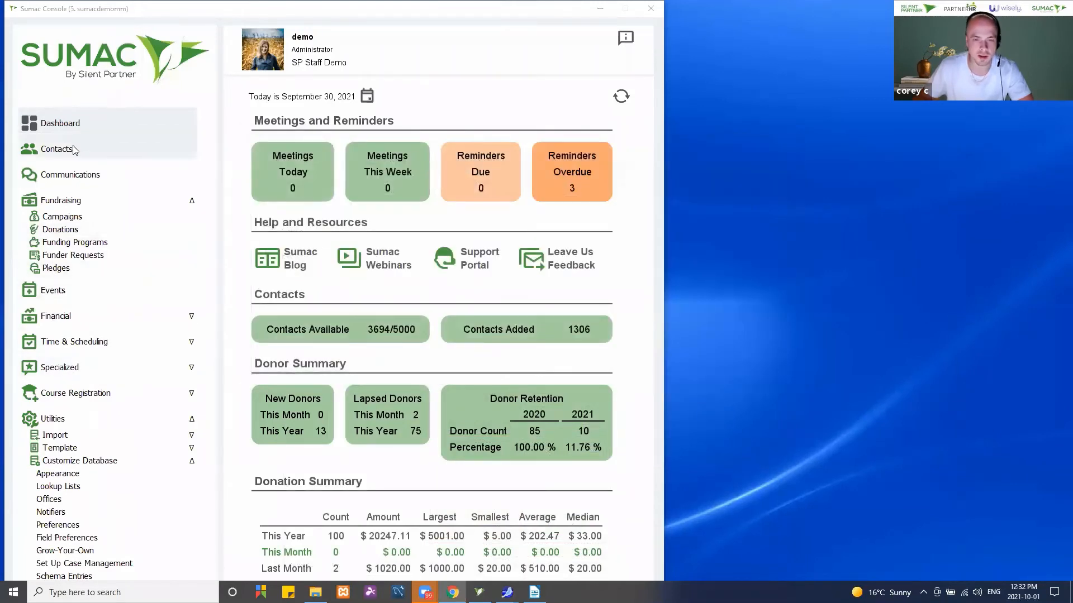
pyautogui.click(56, 149)
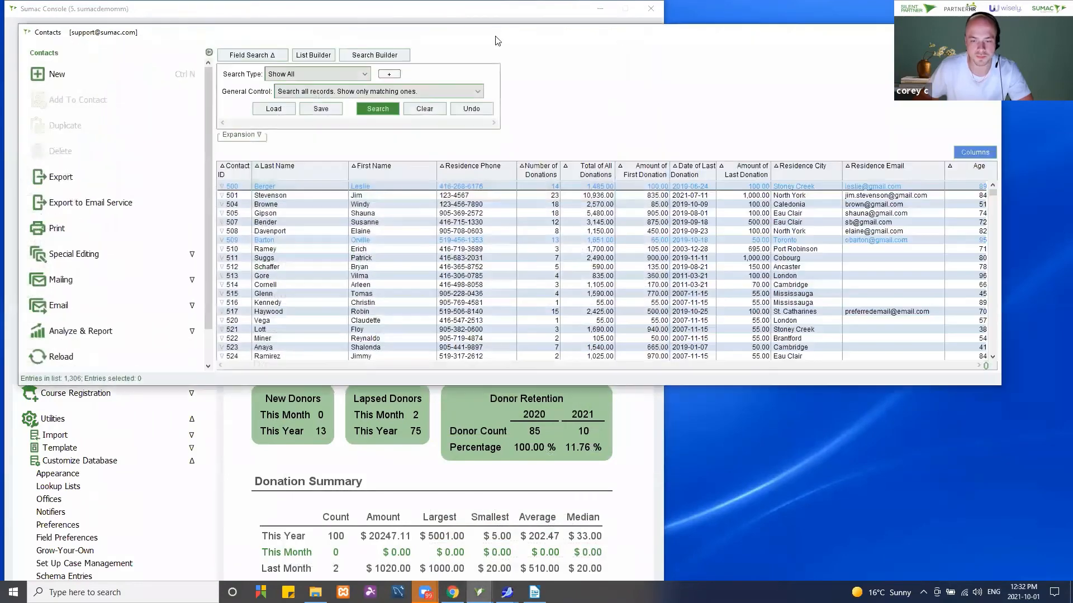
pyautogui.moveTo(501, 44); pyautogui.dragTo(518, 79)
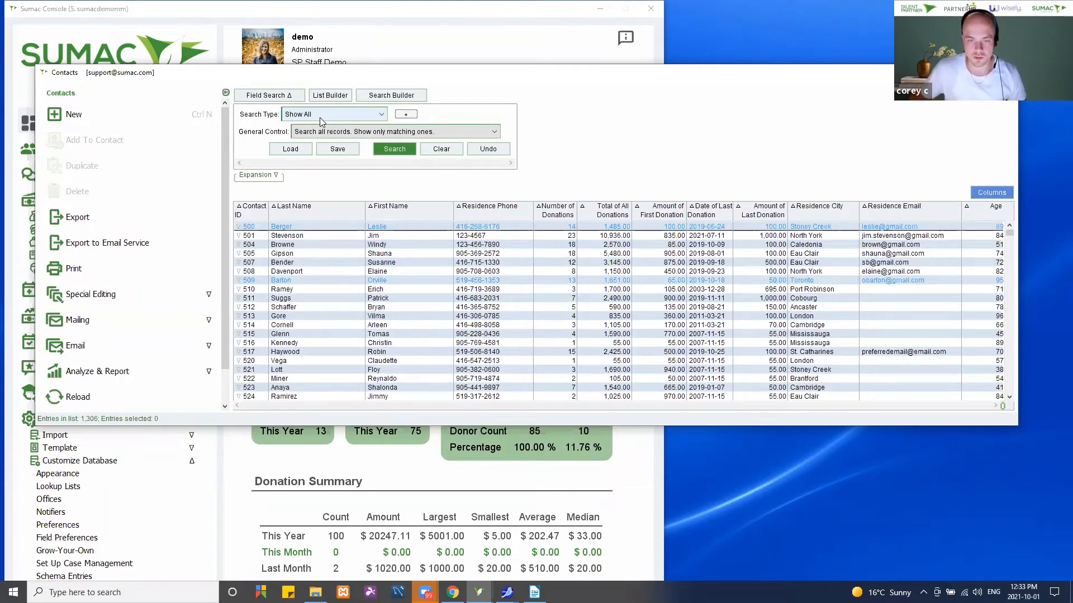
# Step: Search contacts by the Communication Preference Newsletter and order the matches by last name to check for the contact with the sumac.com email
pyautogui.click(337, 115)
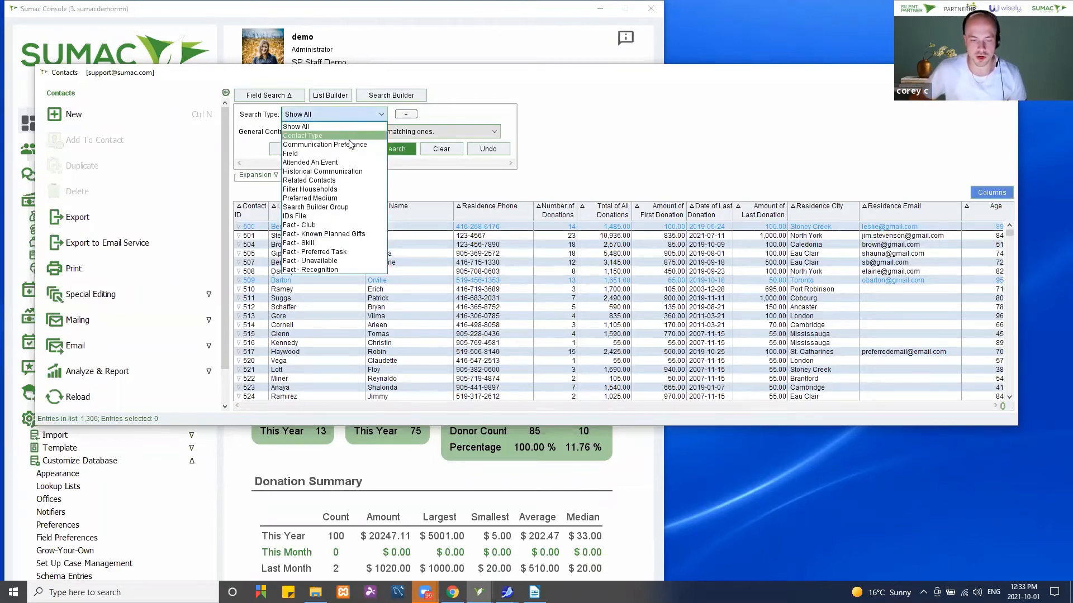
pyautogui.click(348, 140)
pyautogui.click(442, 114)
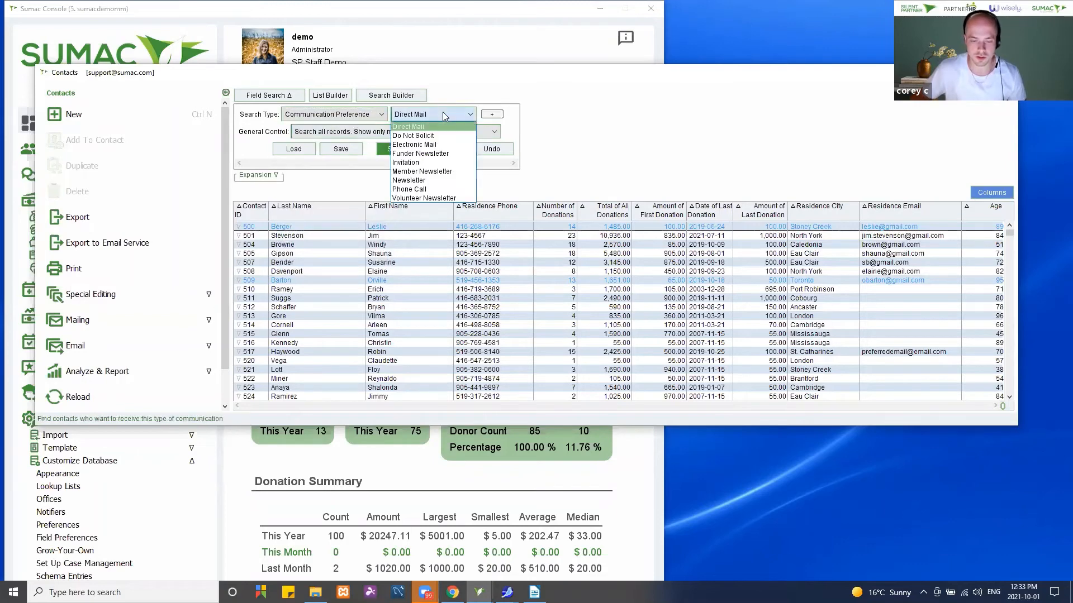
pyautogui.click(424, 181)
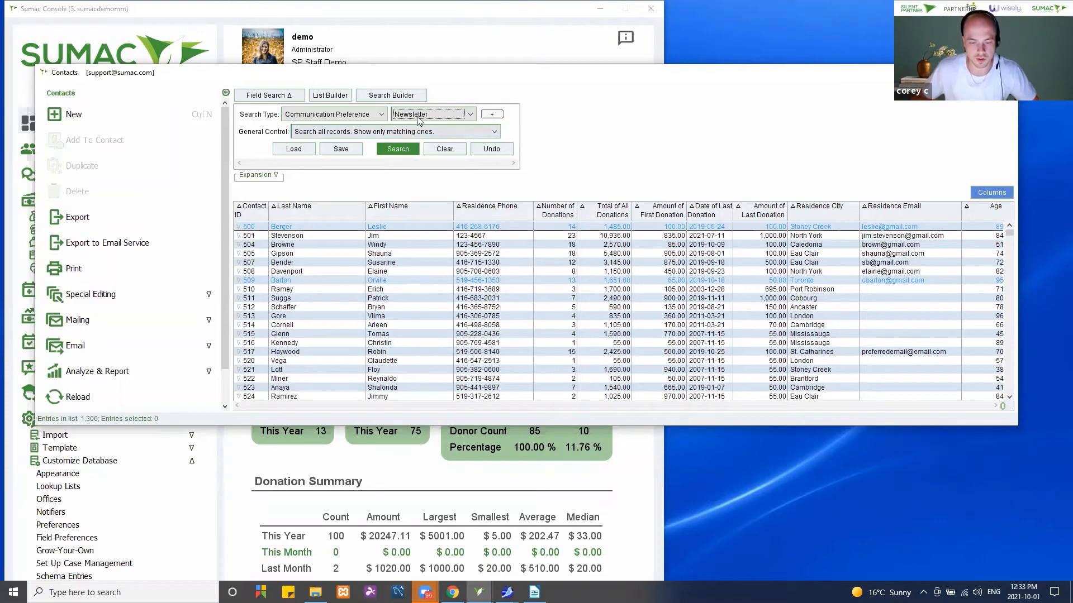
pyautogui.click(398, 149)
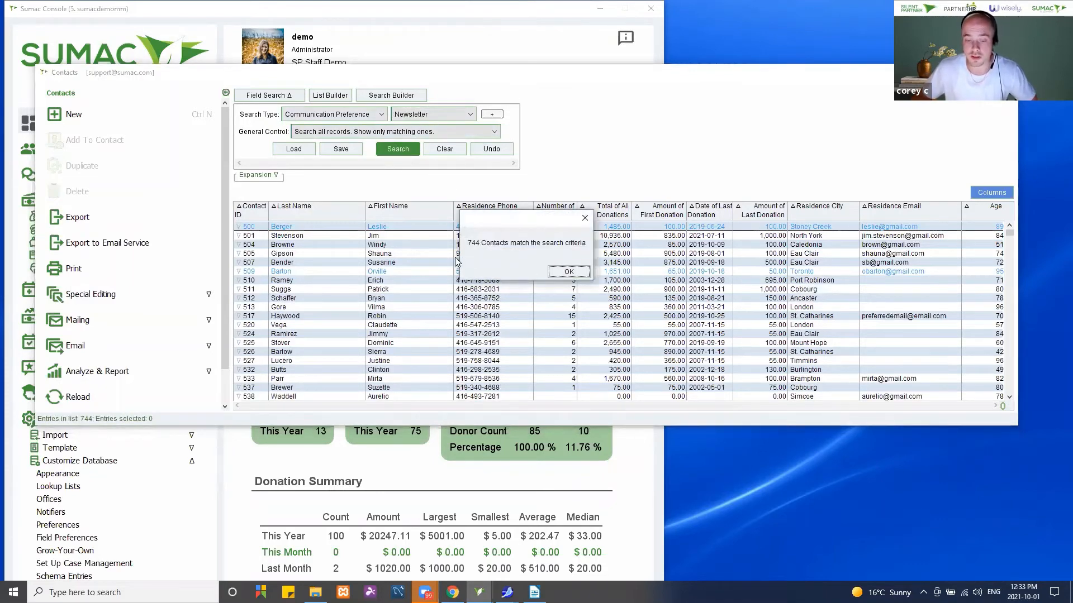
pyautogui.click(566, 272)
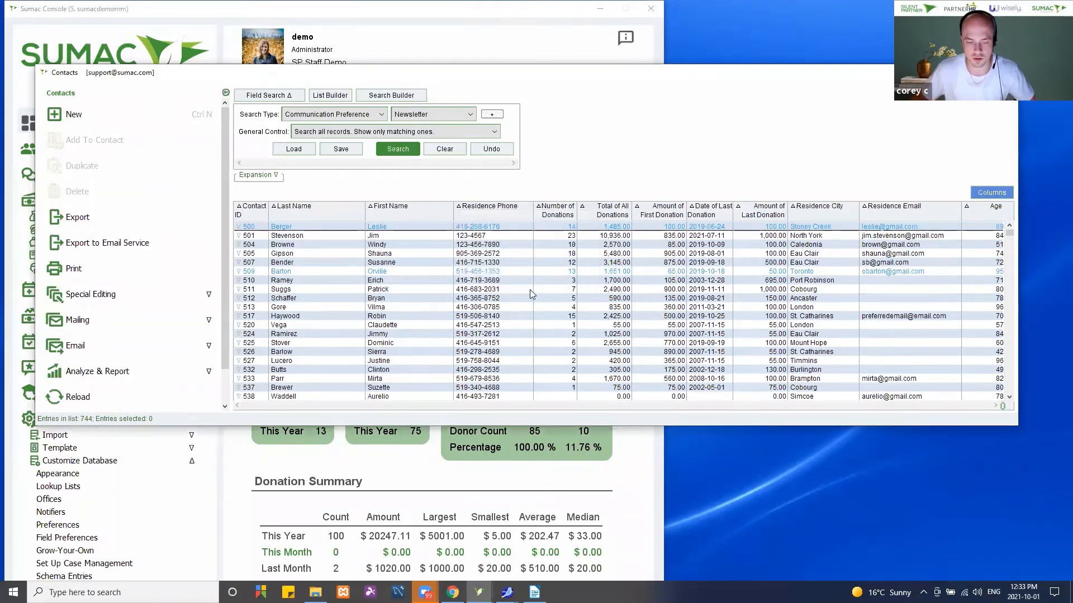
pyautogui.click(441, 152)
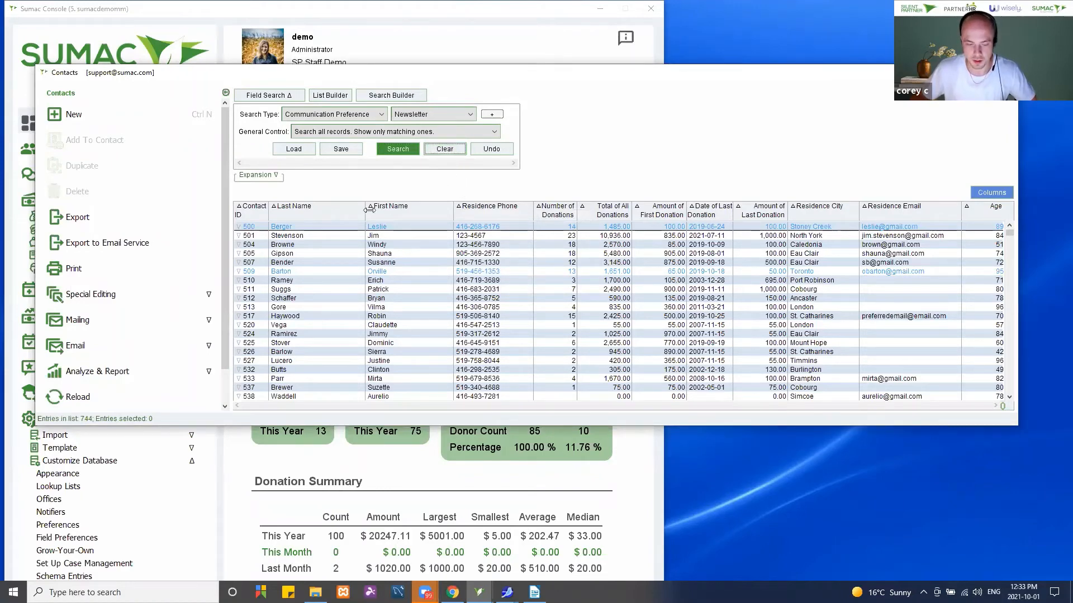
pyautogui.click(328, 214)
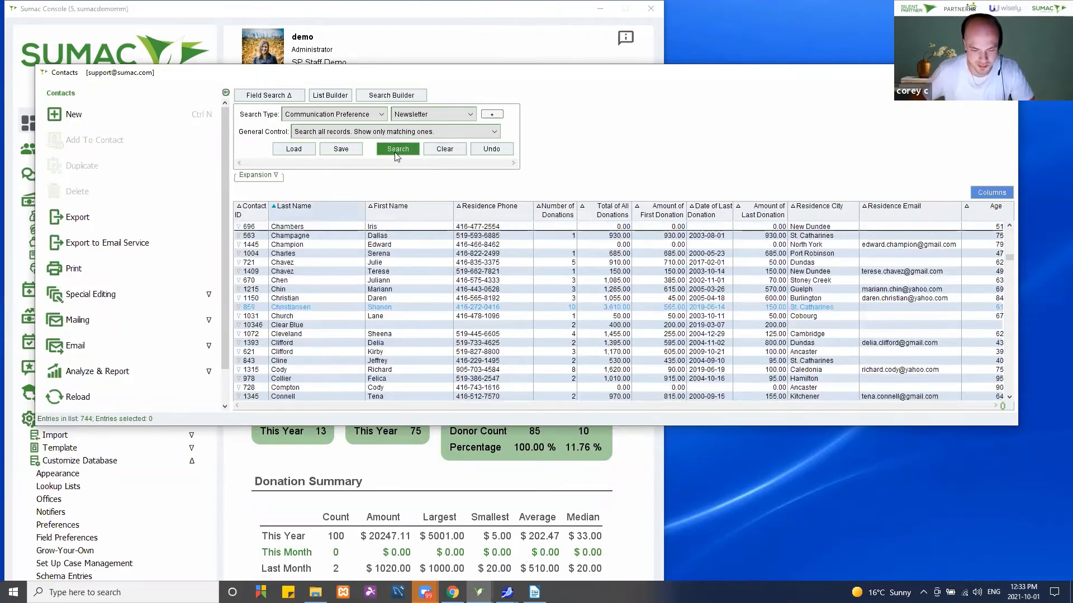
# Step: Clear the search, list all contacts and order them by last name to locate the contact with the sumac.com email
pyautogui.click(441, 151)
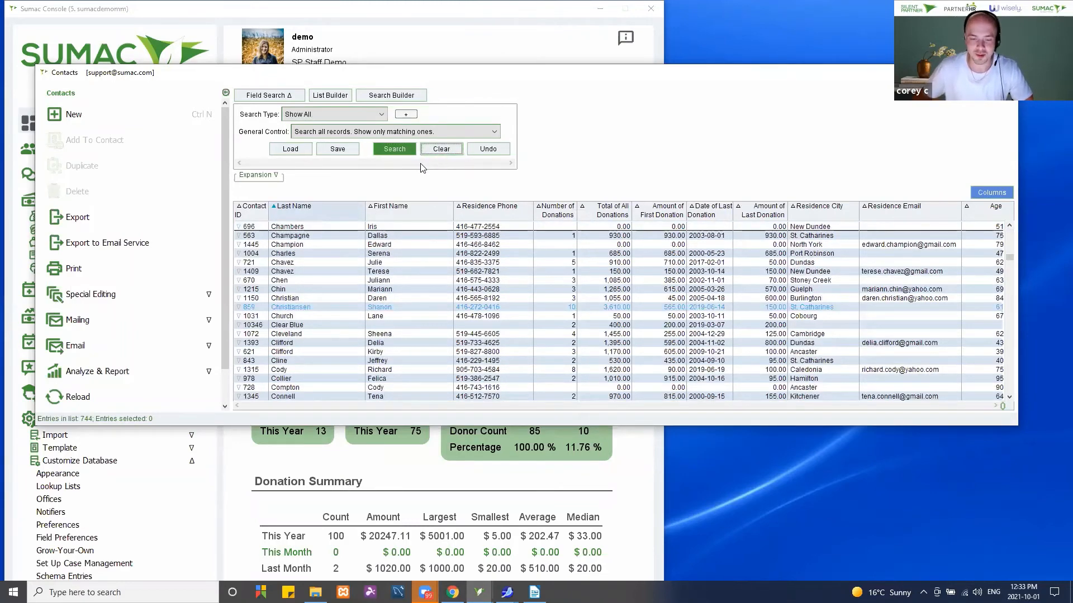
pyautogui.click(394, 150)
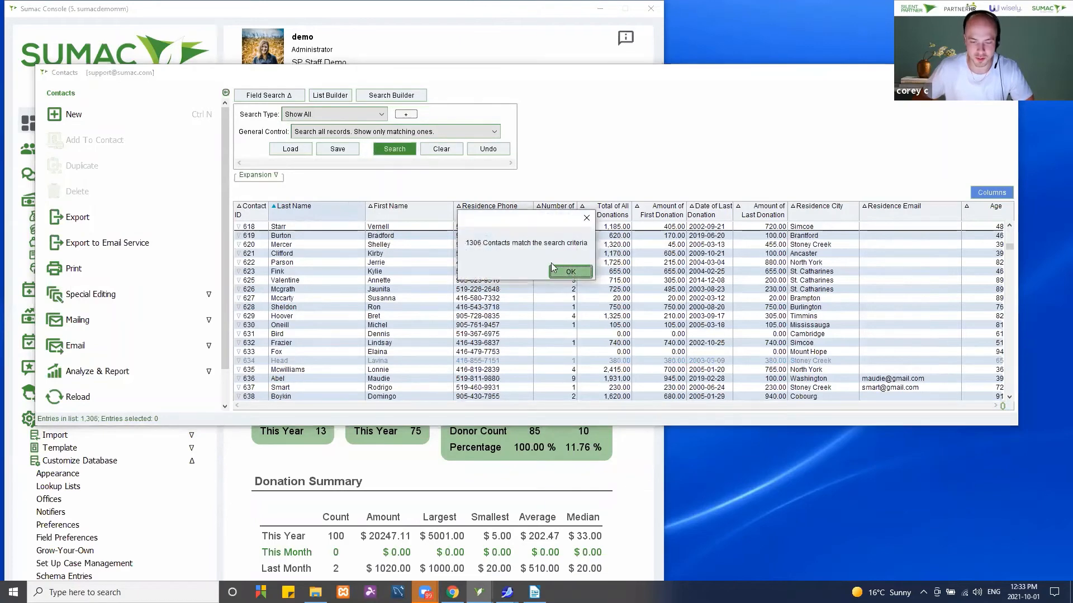
pyautogui.click(587, 271)
pyautogui.click(307, 210)
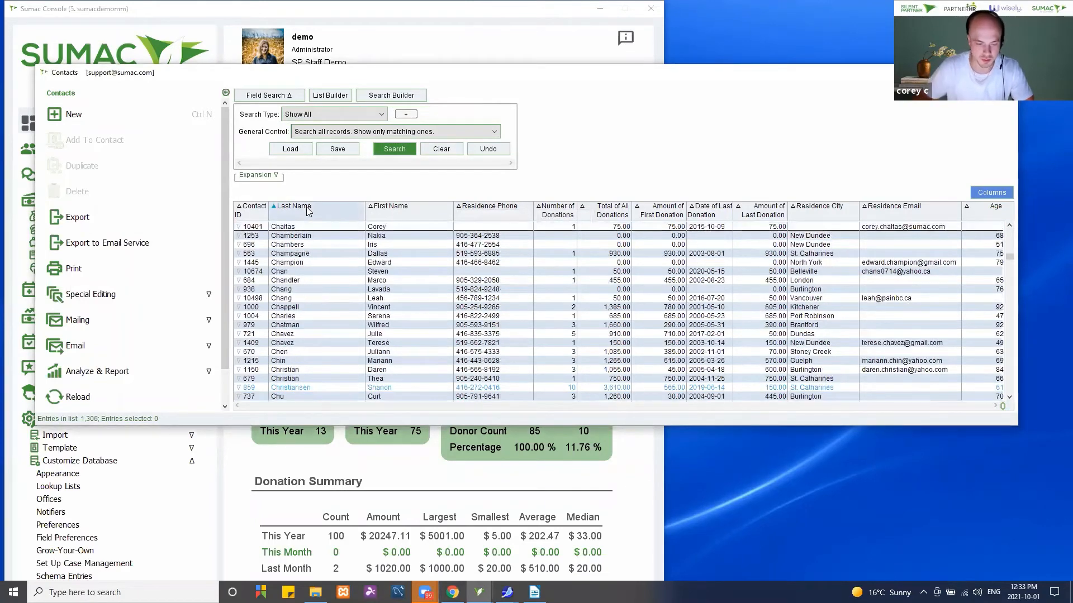
# Step: Enable the Newsletter communication preference on the contact record with the sumac.com email and save it
pyautogui.doubleClick(306, 227)
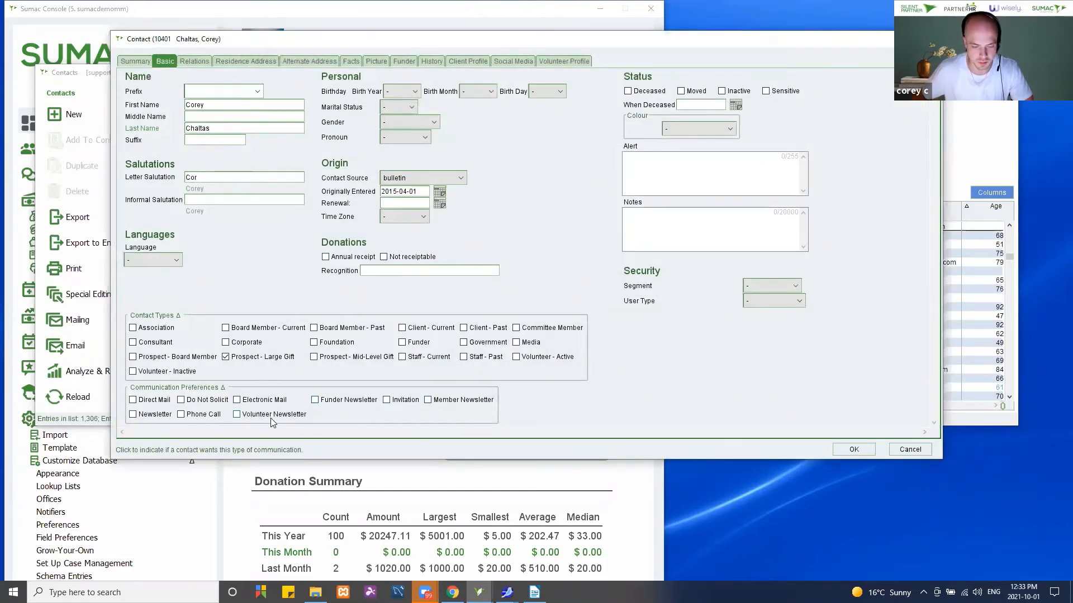
pyautogui.click(160, 415)
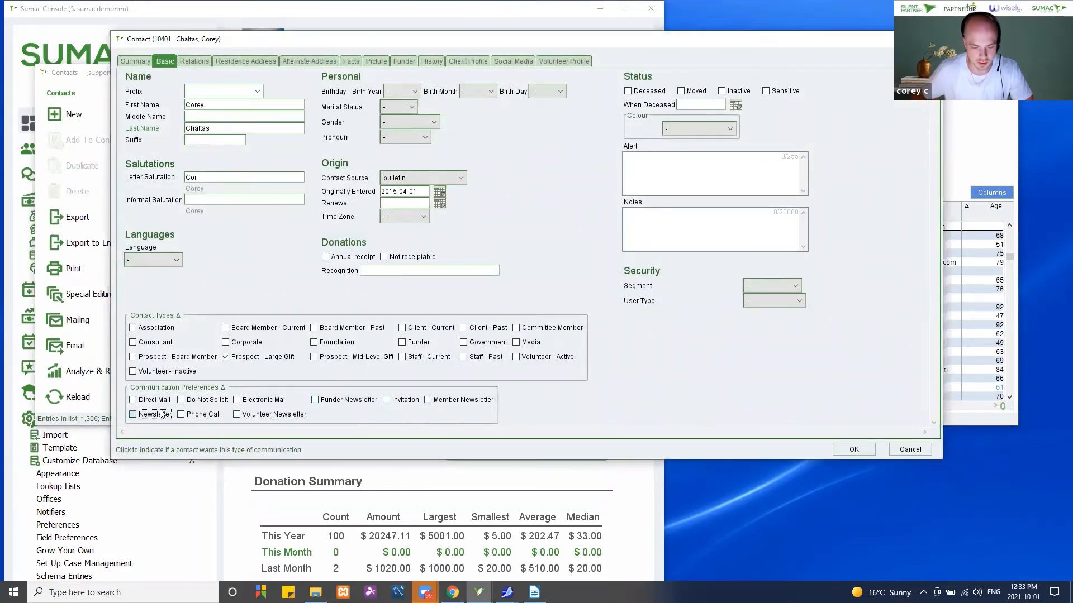
pyautogui.click(854, 450)
# Step: Search for all contacts whose Communication Preference is Newsletter
pyautogui.click(335, 114)
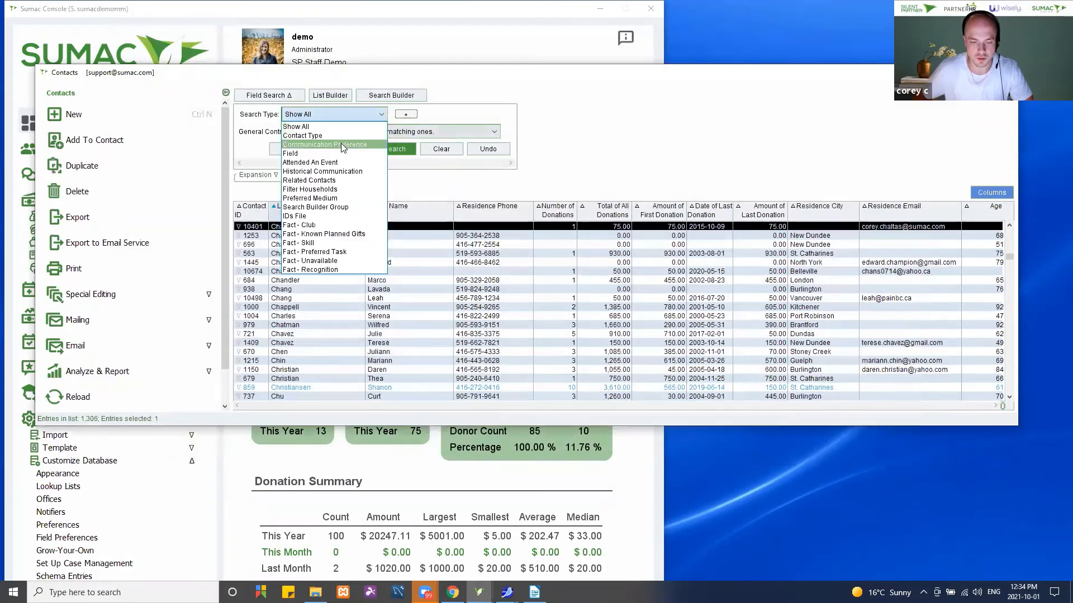
pyautogui.click(341, 143)
pyautogui.click(427, 114)
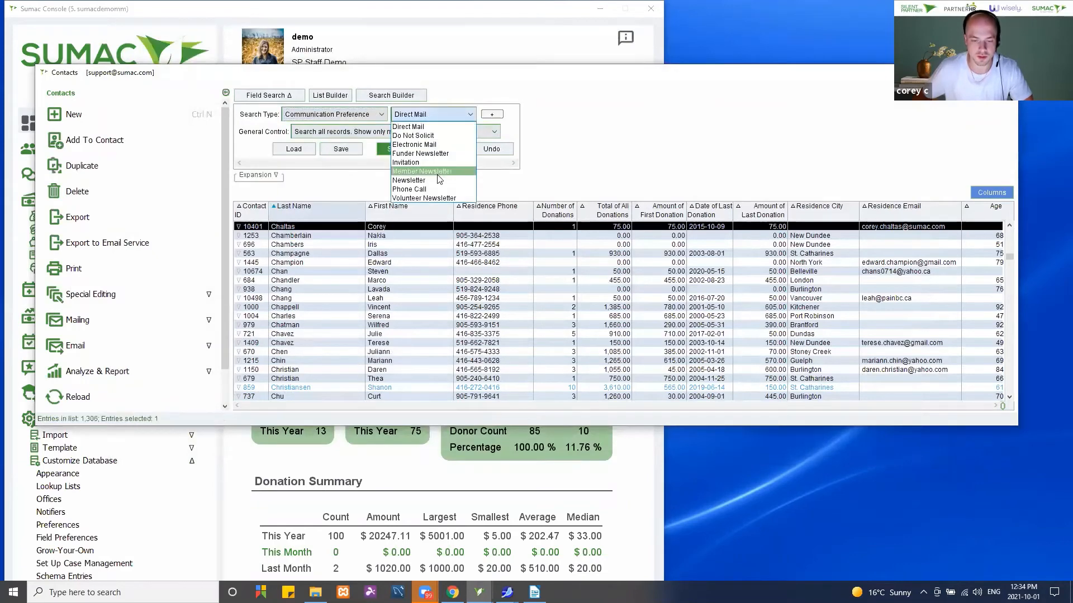
pyautogui.click(430, 180)
pyautogui.click(408, 148)
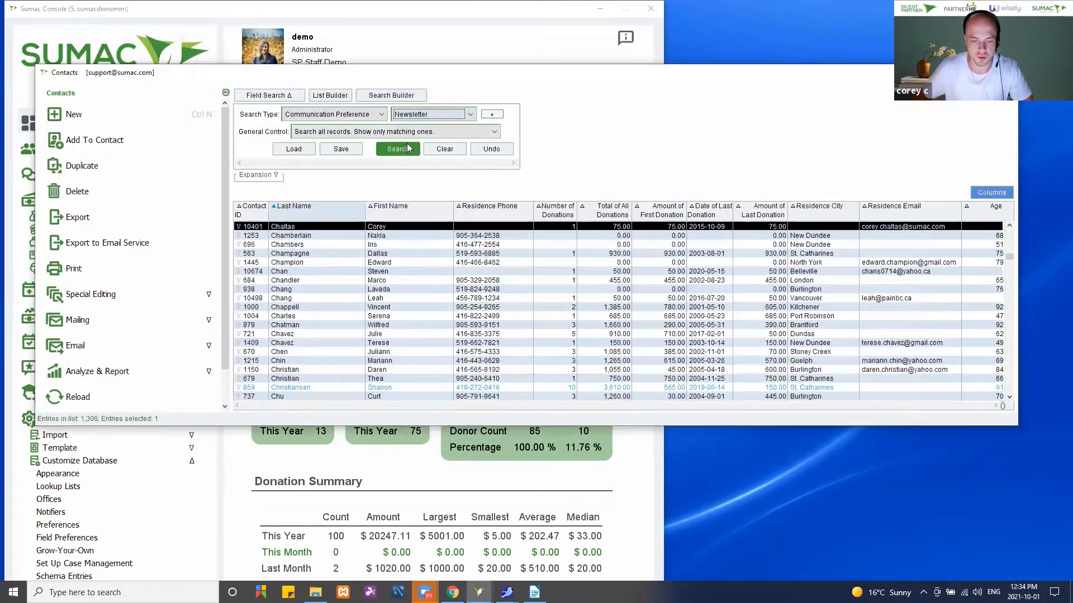
pyautogui.click(554, 271)
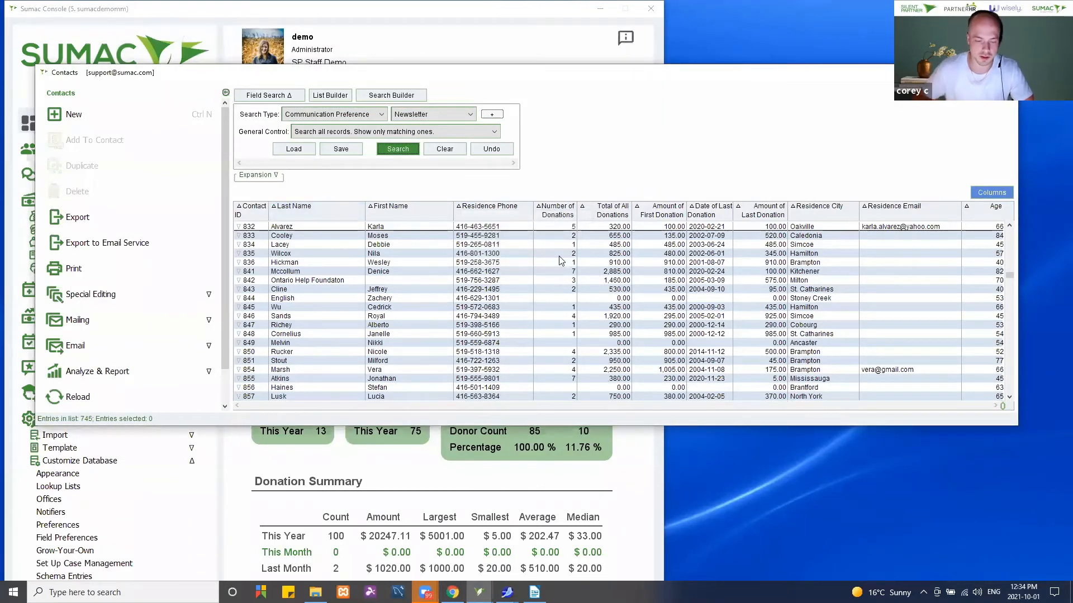
# Step: Order the newsletter contacts by last name and select the one with the sumac.com email
pyautogui.click(319, 209)
pyautogui.press('h')
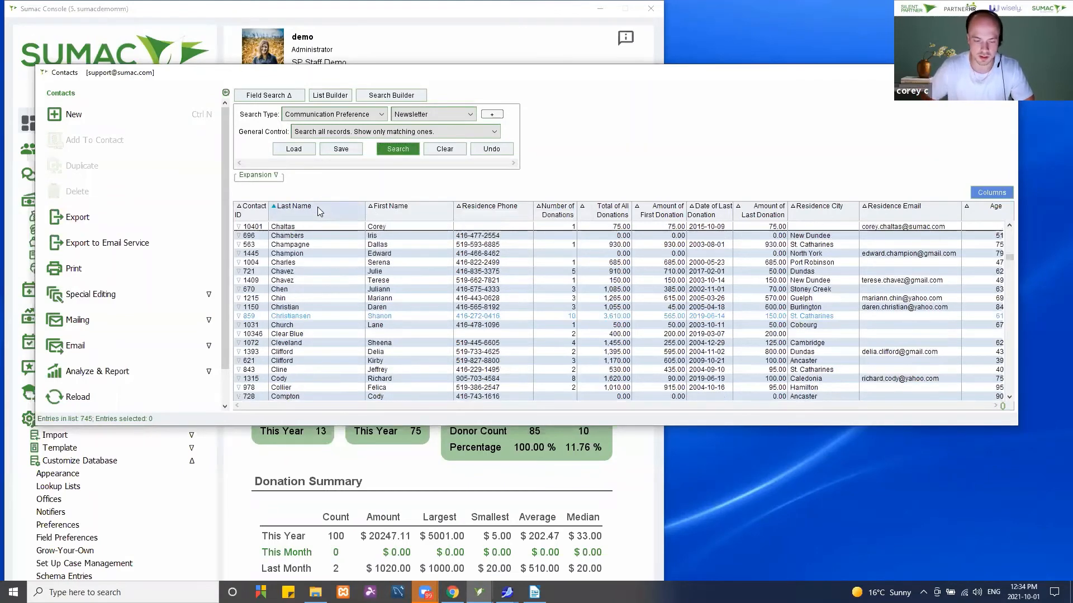
pyautogui.click(383, 225)
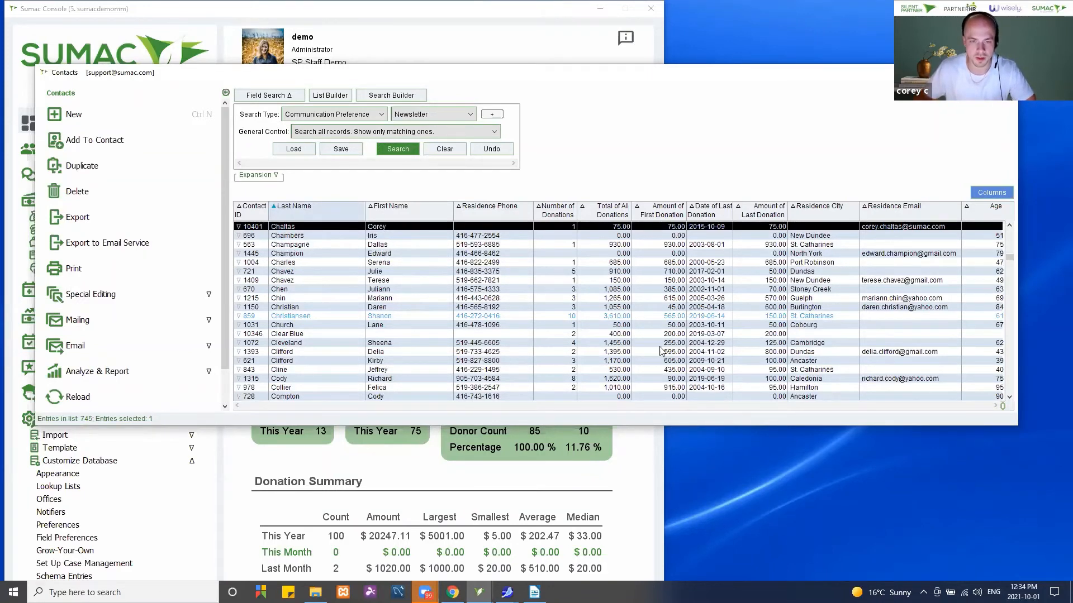
# Step: Start a Send Email message addressed only to the selected contact
pyautogui.scroll(-1, 197, 319)
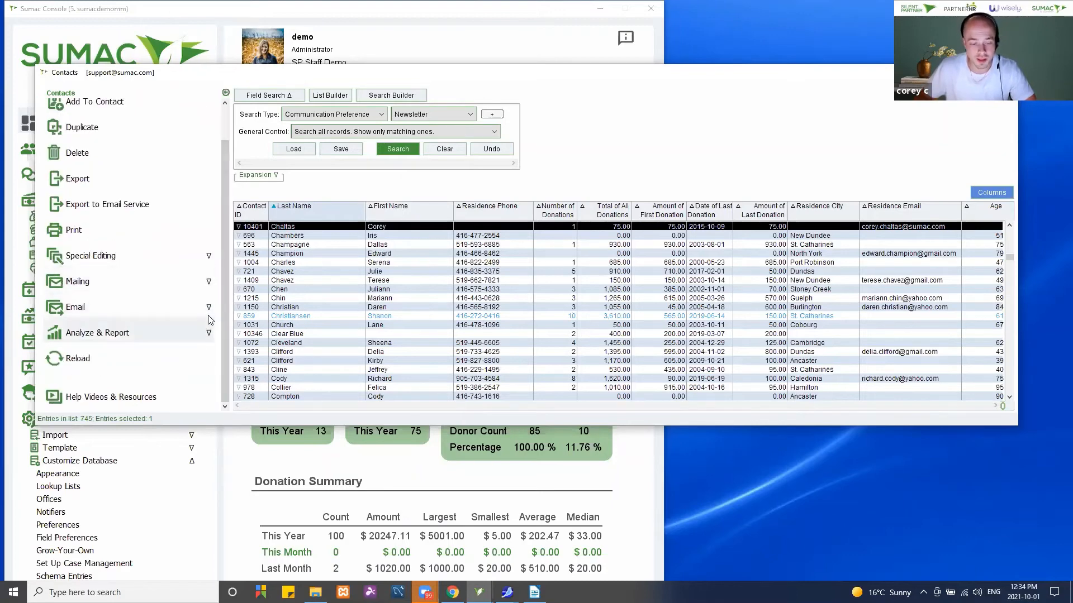
pyautogui.click(95, 315)
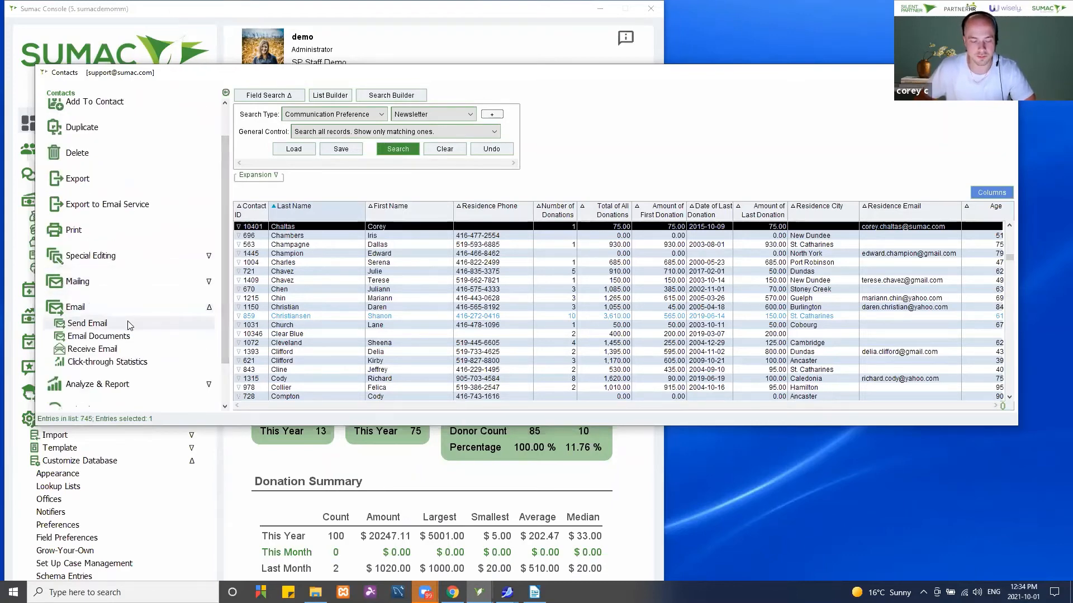
pyautogui.click(111, 324)
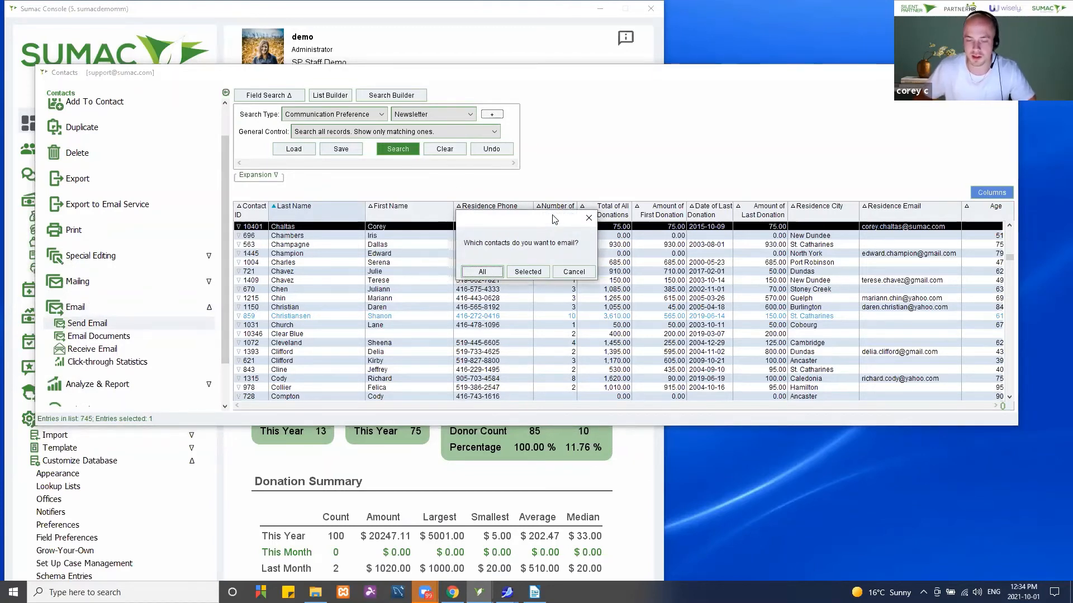
pyautogui.moveTo(553, 219); pyautogui.dragTo(548, 187)
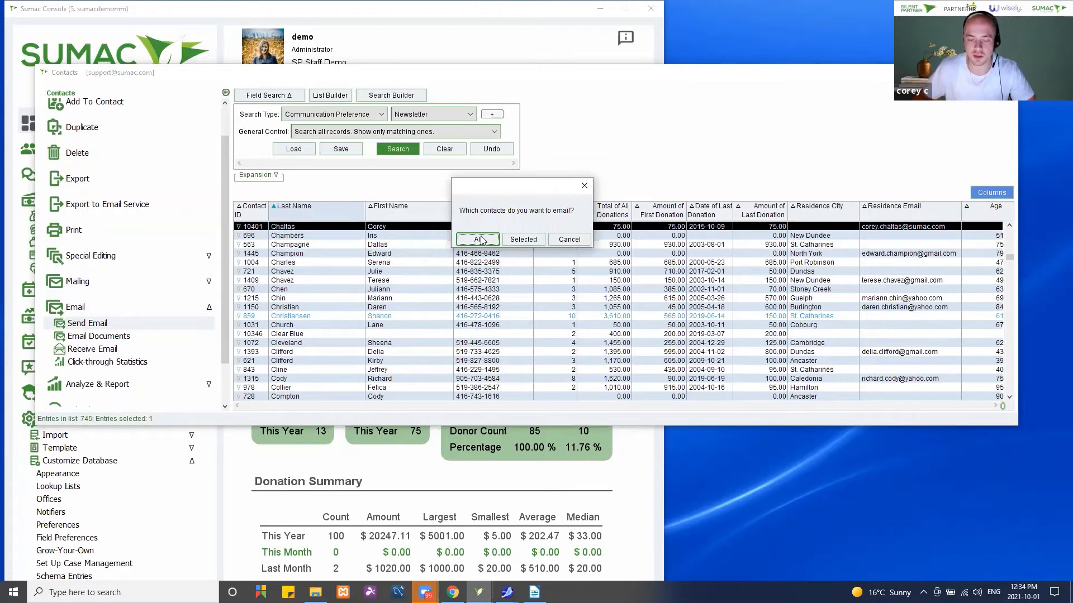
pyautogui.click(530, 240)
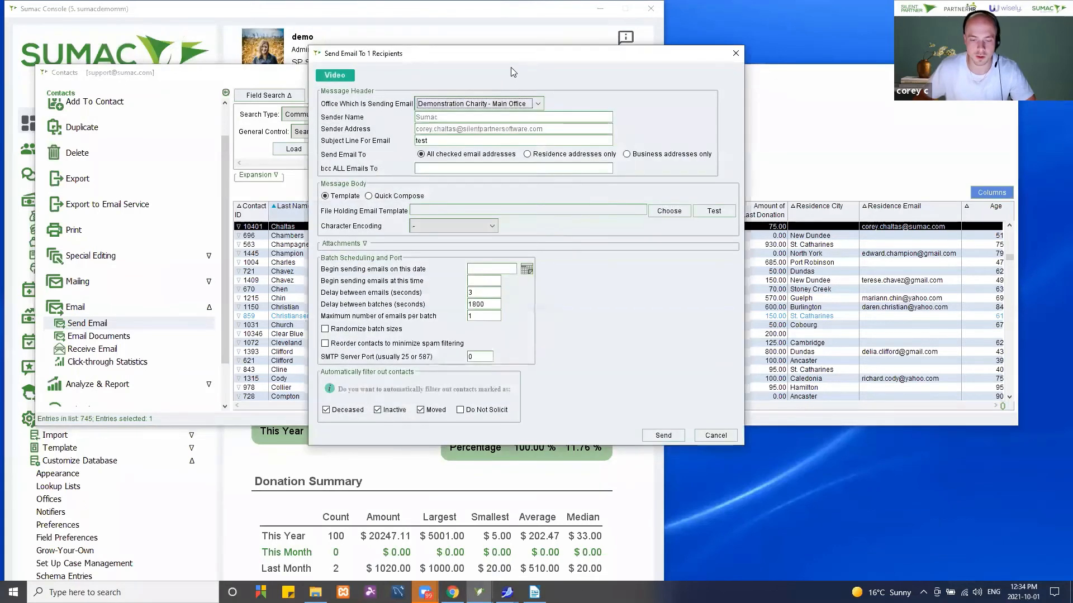
# Step: Review the offices available as the sender of the email
pyautogui.moveTo(493, 51); pyautogui.dragTo(477, 47)
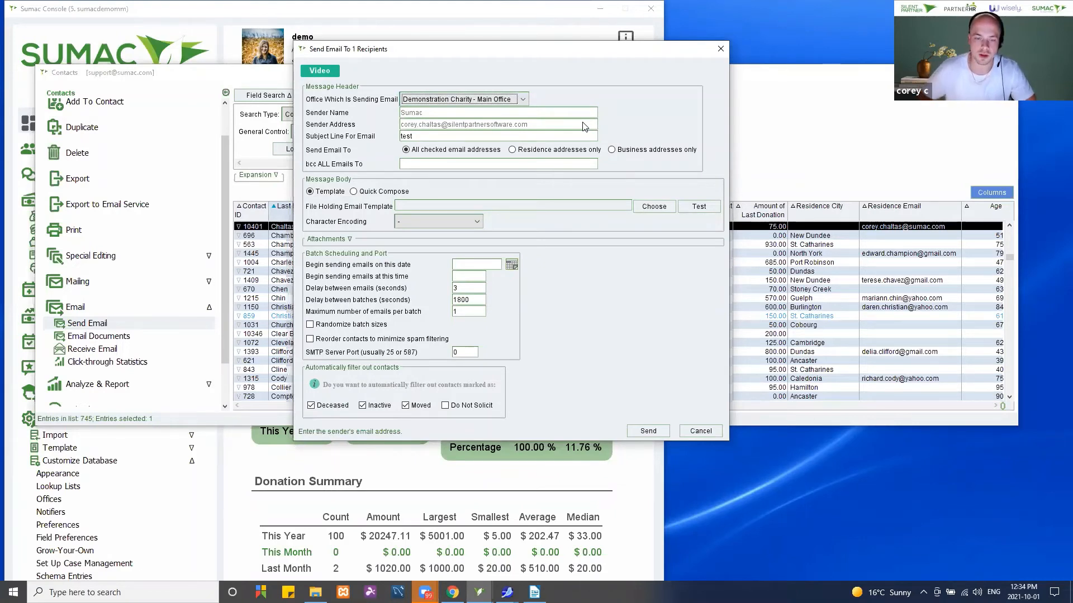
pyautogui.click(521, 100)
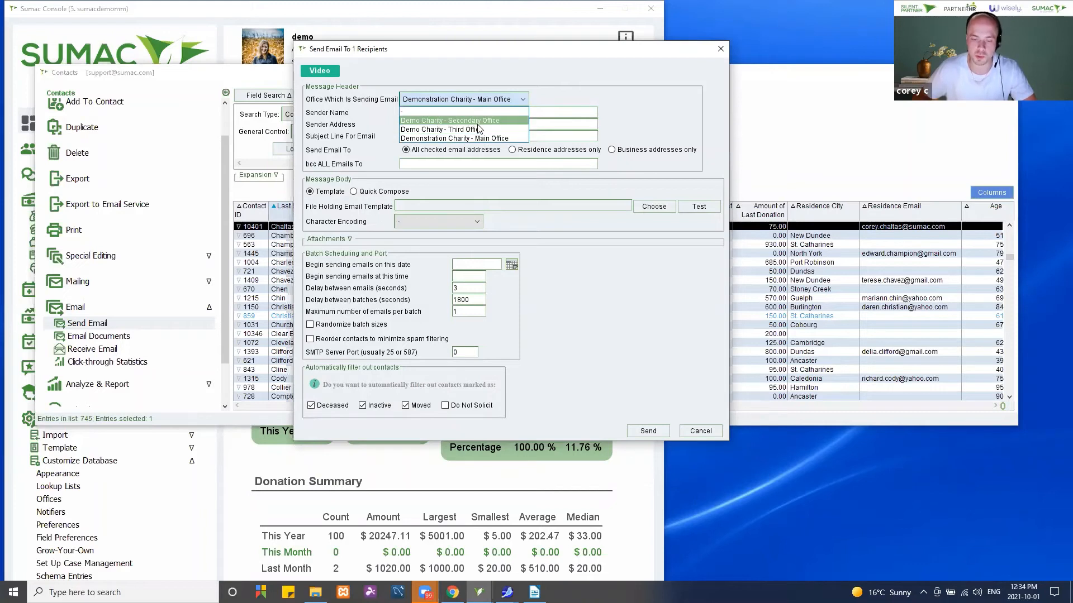
pyautogui.click(641, 137)
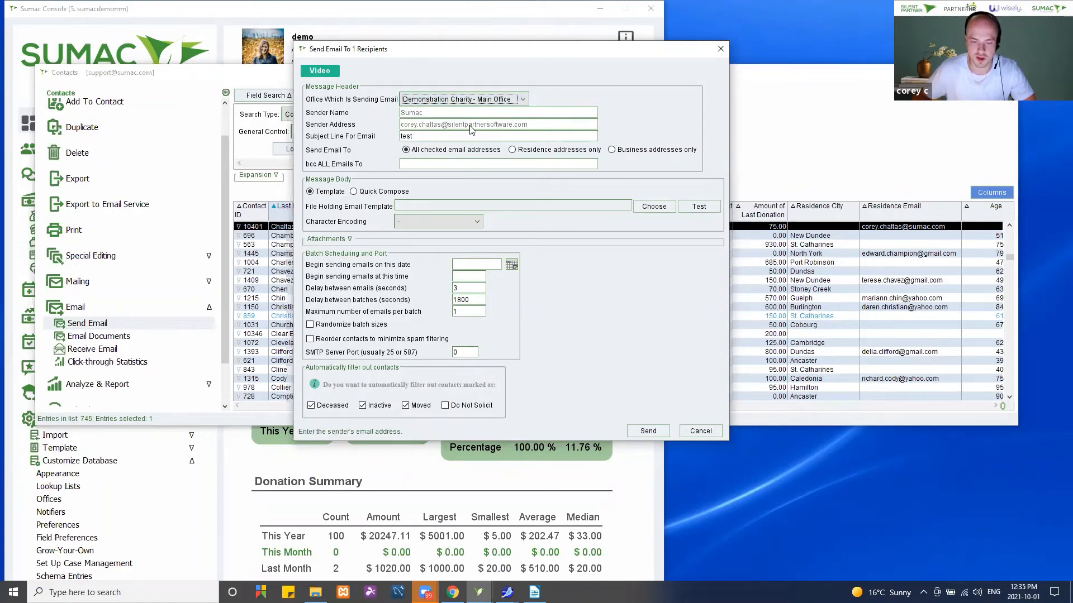
# Step: Set the email's subject line to "October Silent Partner Newsletter"
pyautogui.click(433, 140)
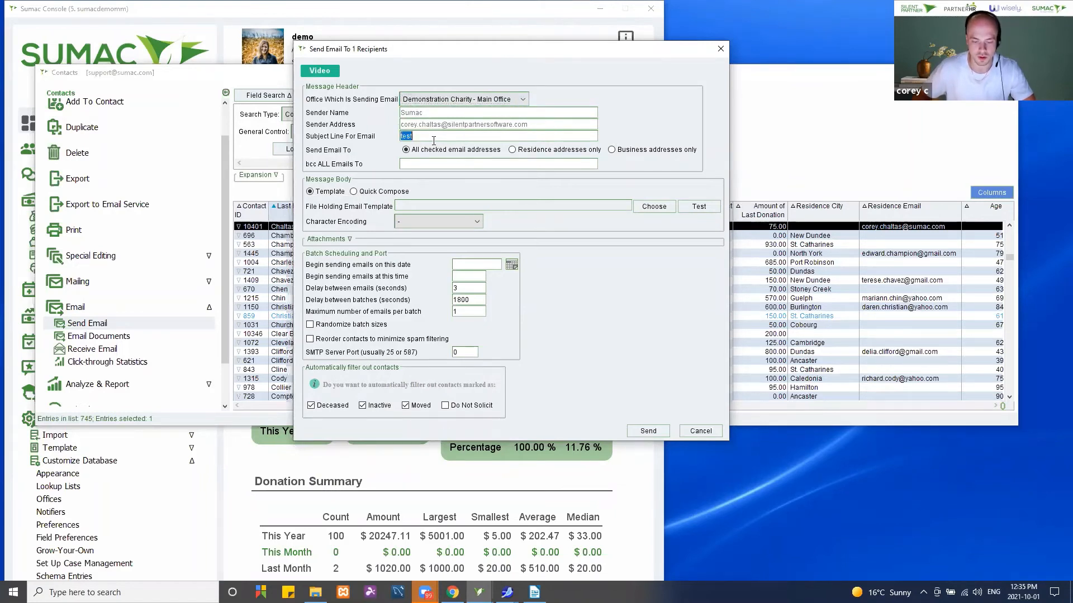
pyautogui.press('BackSpace')
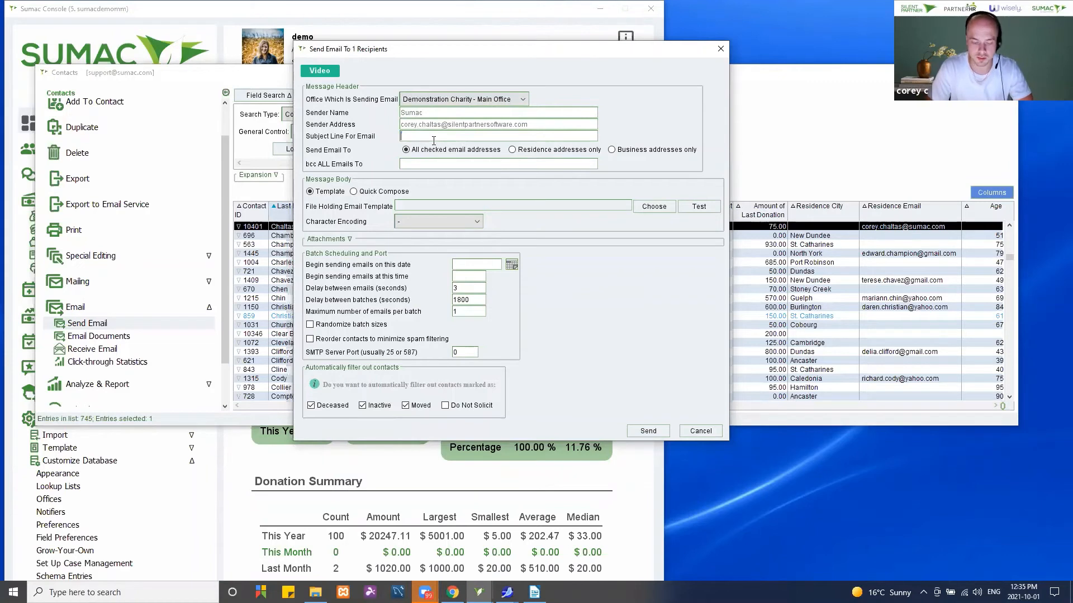
pyautogui.write('OCtober')
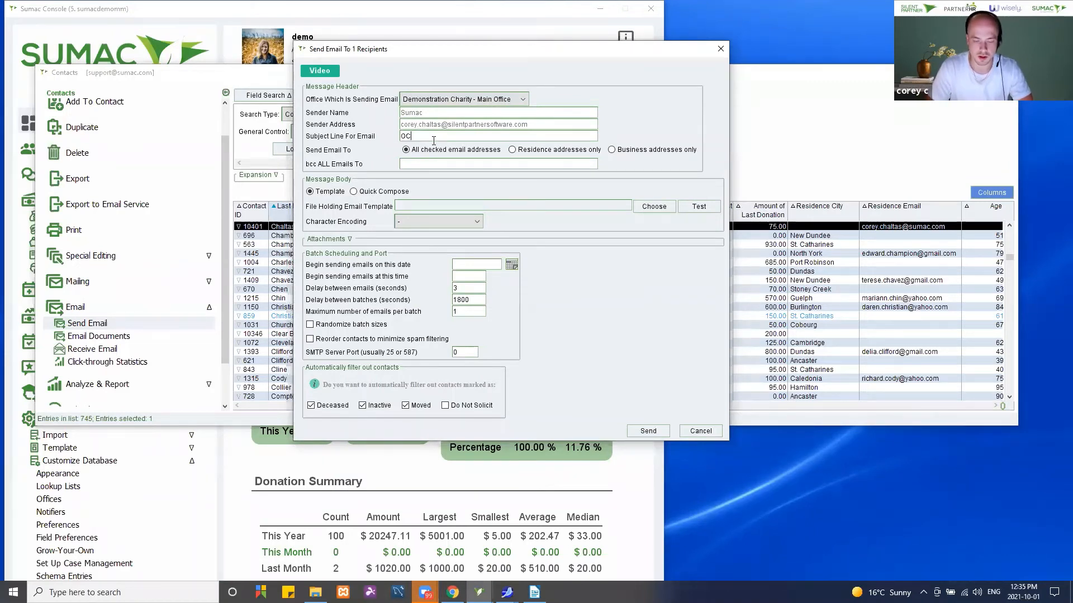
pyautogui.press('BackSpace')
pyautogui.press('BackSpace')
pyautogui.write('ct')
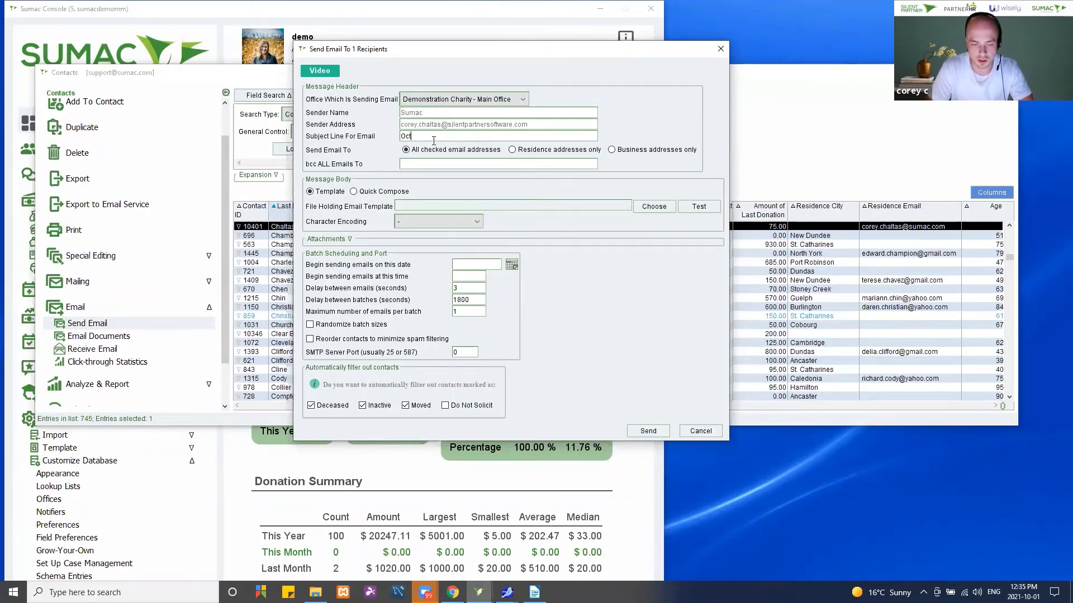
pyautogui.write(' Sumac')
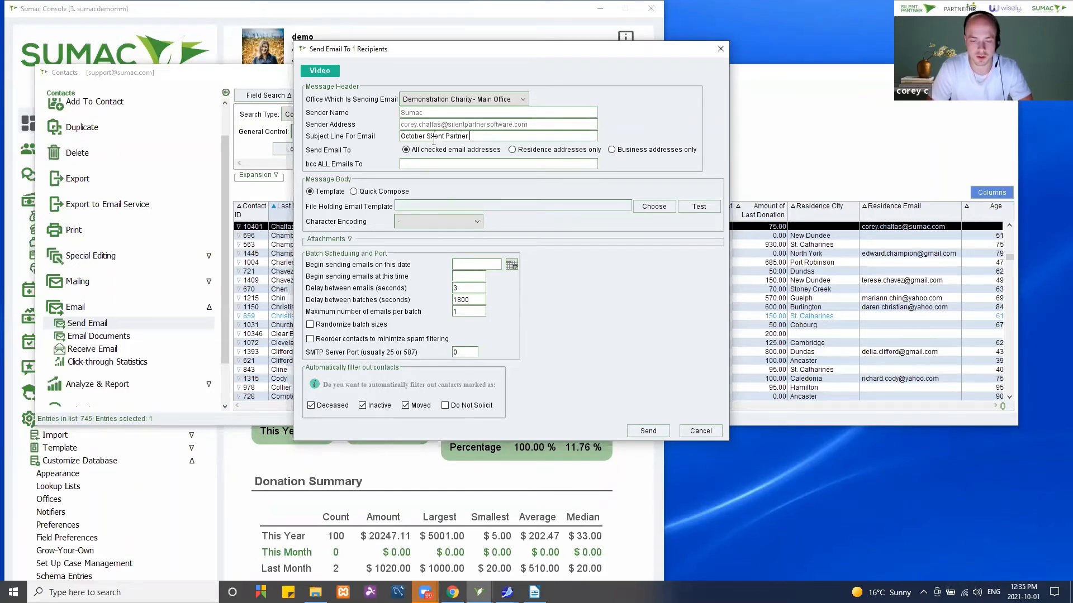
pyautogui.write('Newsletter')
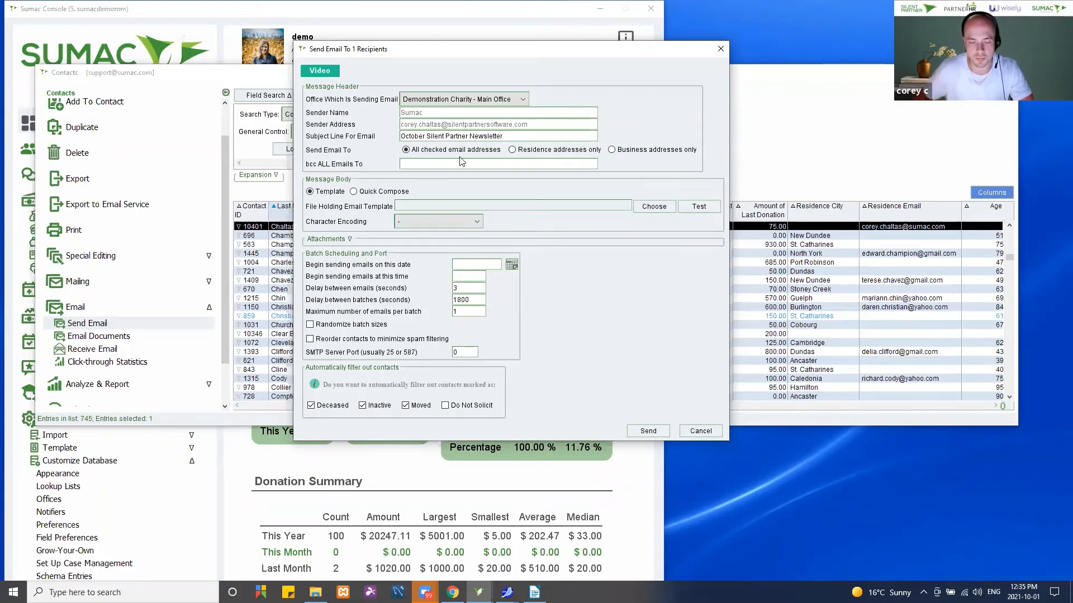
# Step: Use the HTML template file "How To Write The Perfect Nonprofit Annual Report (With Examples)" as the message body and test it
pyautogui.click(374, 191)
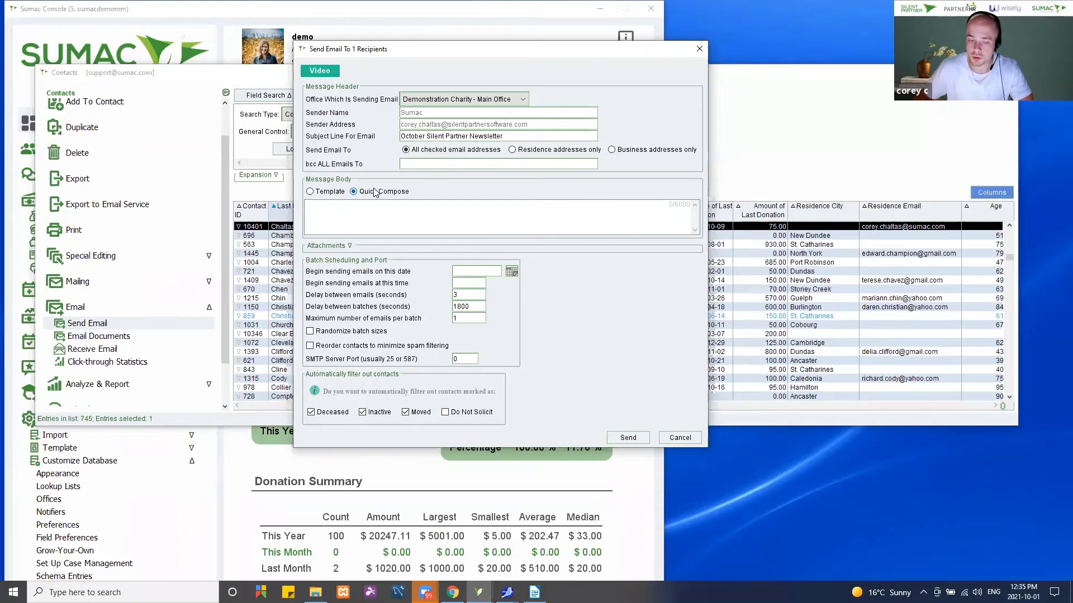
pyautogui.click(325, 192)
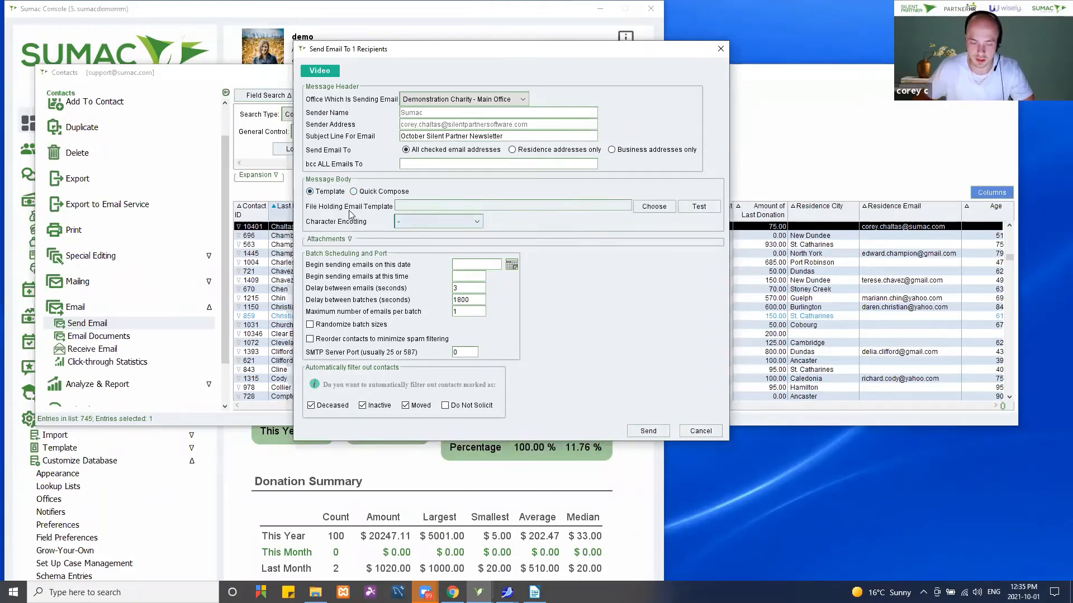
pyautogui.click(655, 207)
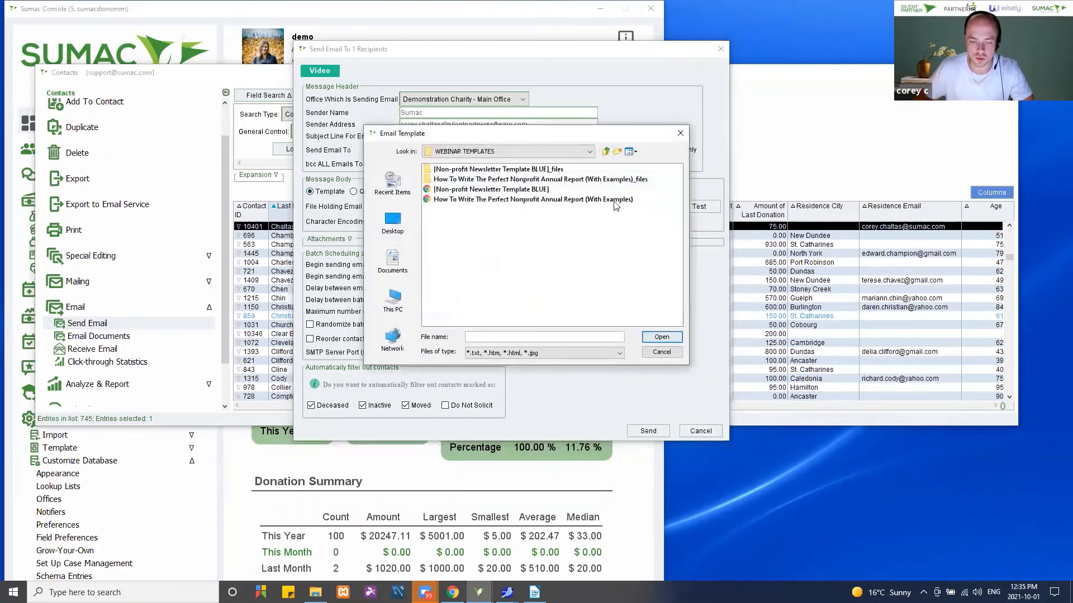
pyautogui.doubleClick(496, 199)
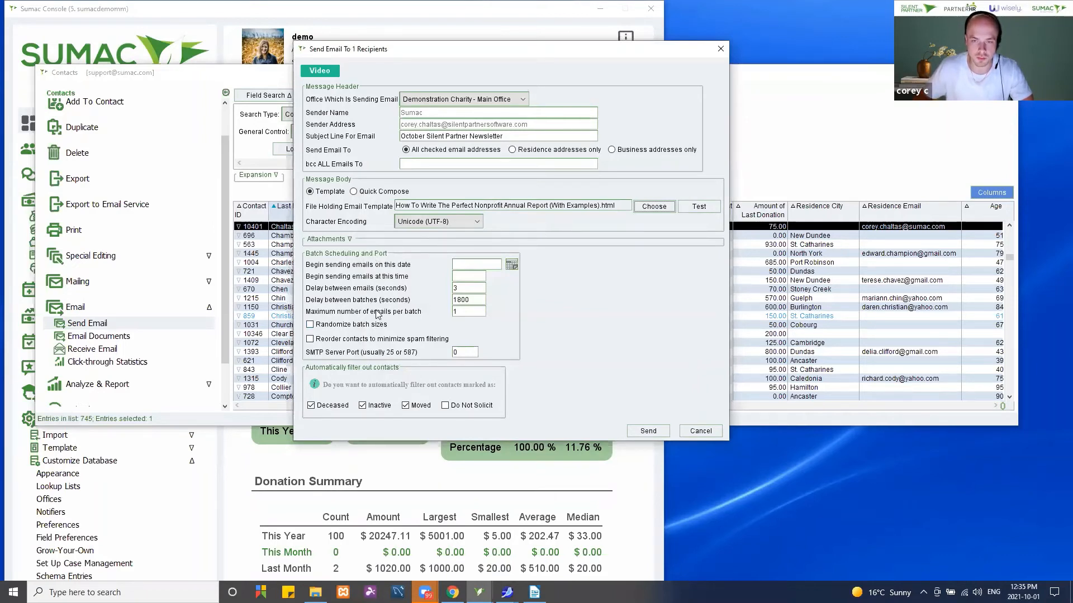
pyautogui.click(699, 207)
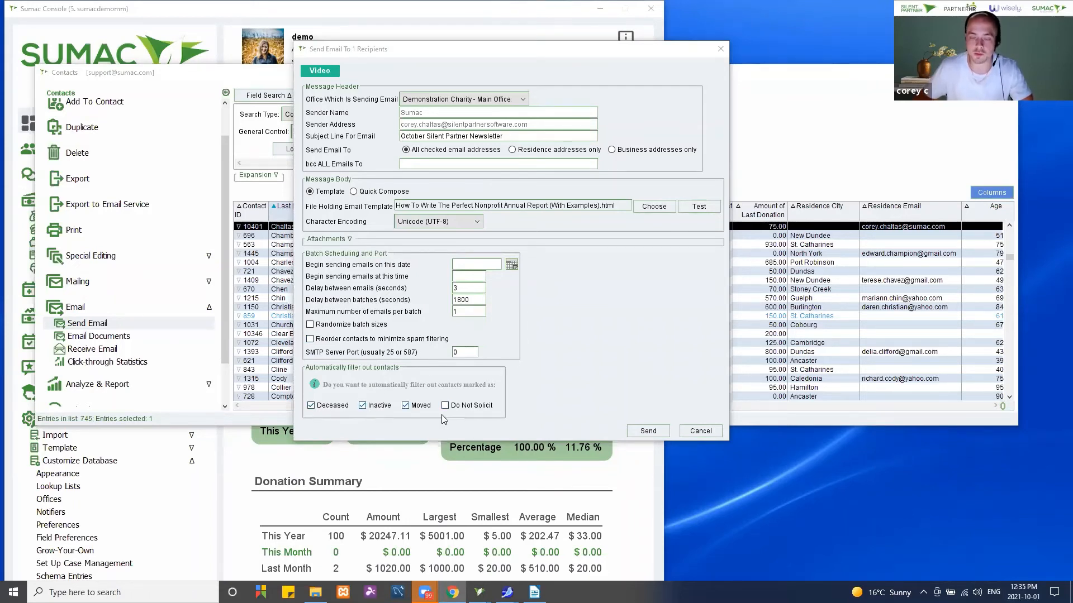
# Step: Filter out contacts marked Do Not Solicit as well and send the email
pyautogui.click(456, 408)
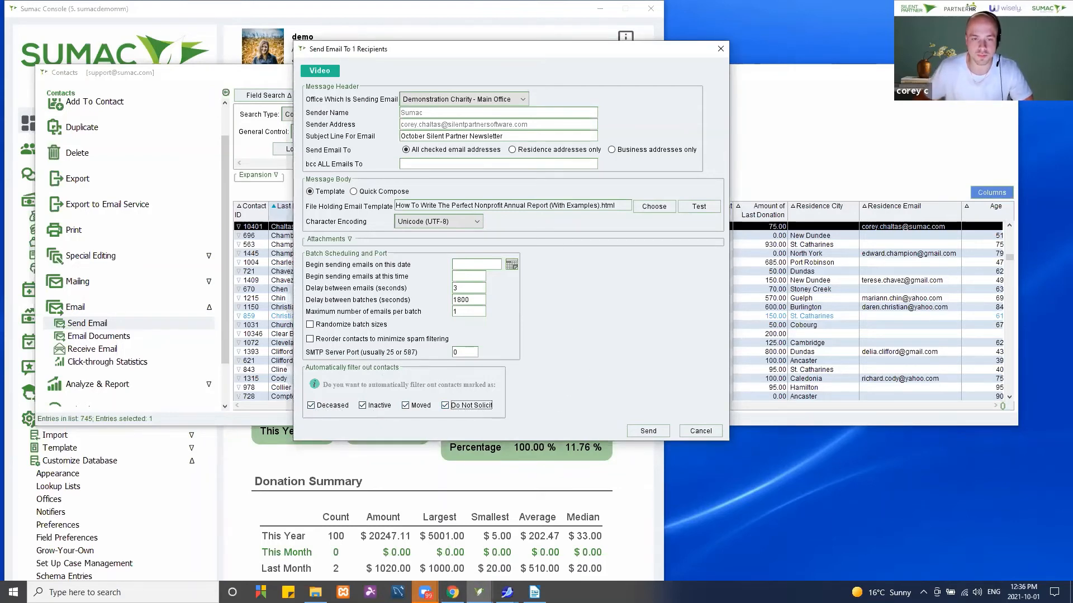
pyautogui.click(649, 431)
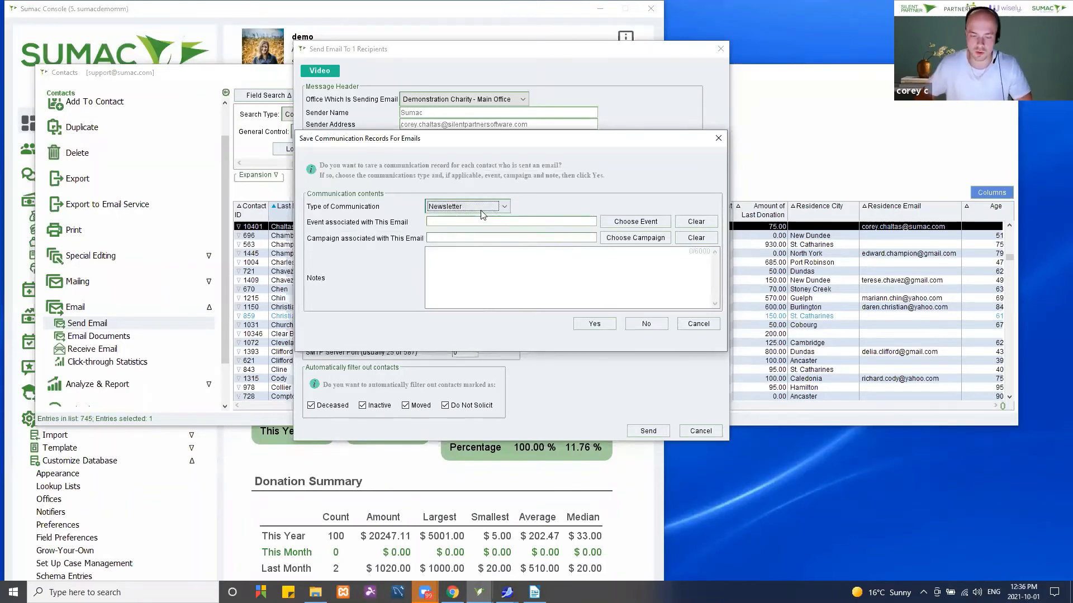
# Step: Save a Newsletter communication record for the emailed contact with the note "October Newsletter"
pyautogui.click(485, 258)
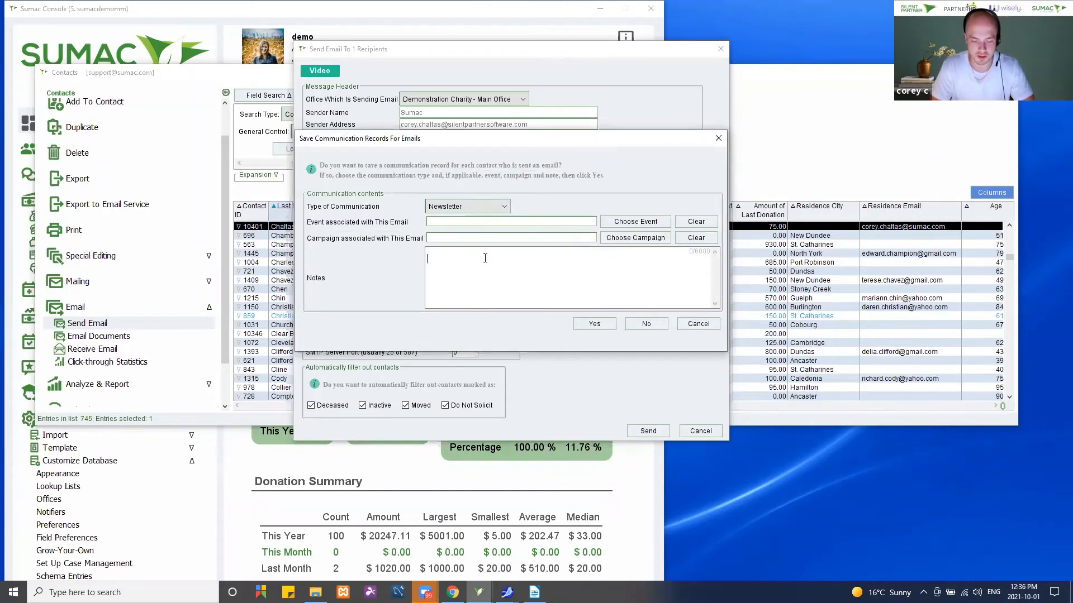
pyautogui.write('October Newsletter')
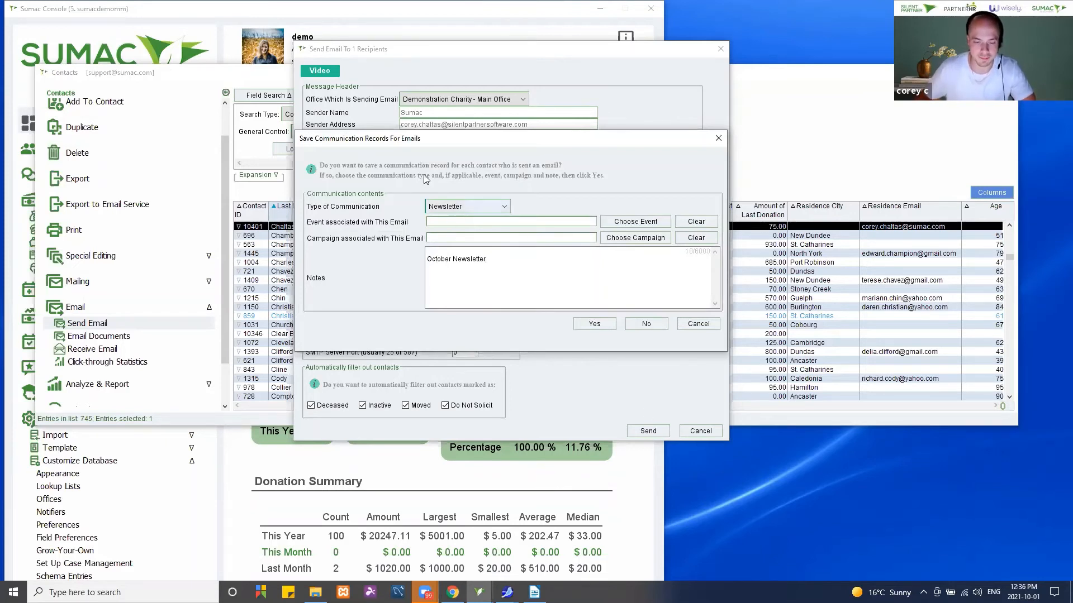
pyautogui.click(602, 330)
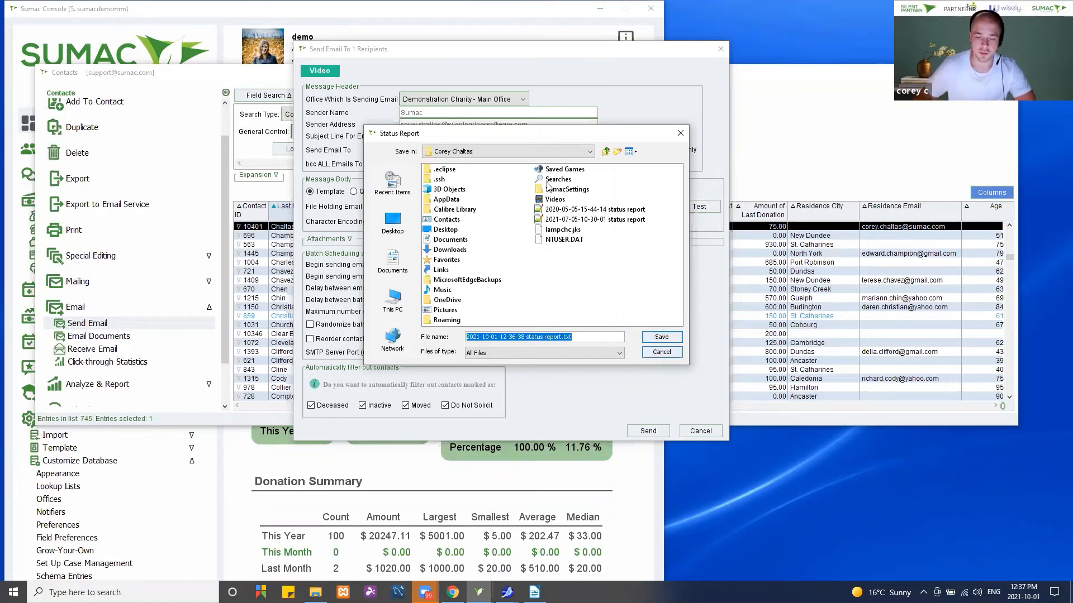
# Step: Save the status report under its suggested file name and close the emailer progress and Contacts windows
pyautogui.click(672, 336)
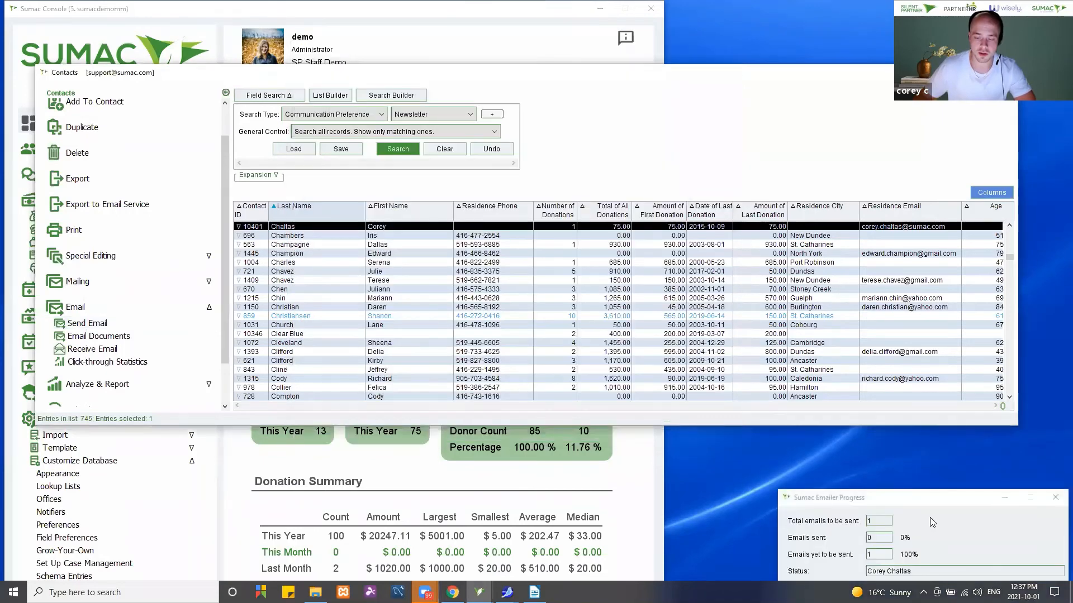
pyautogui.click(942, 500)
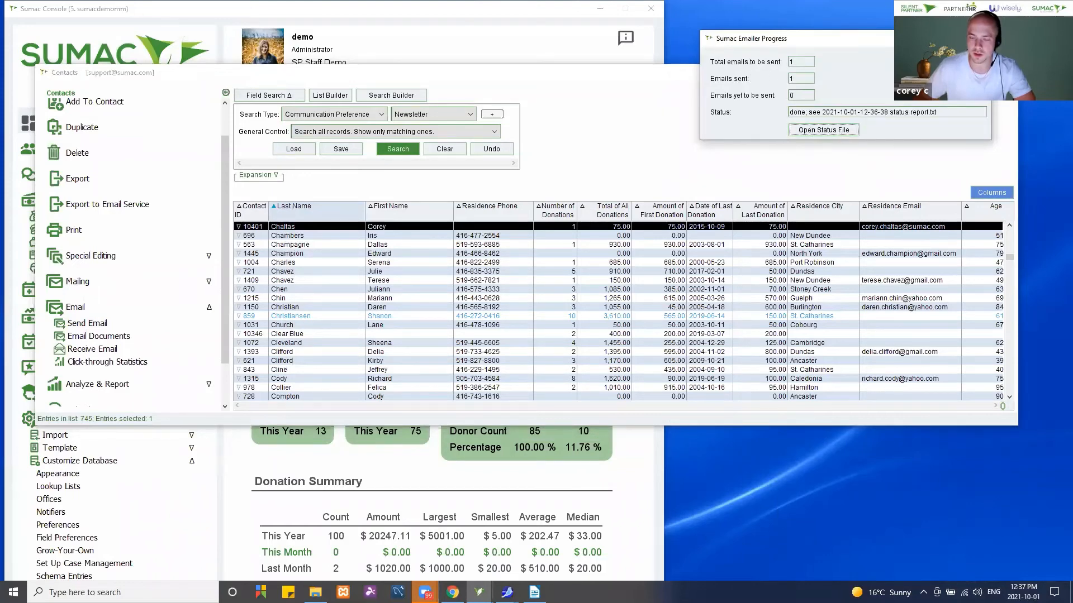
pyautogui.click(978, 39)
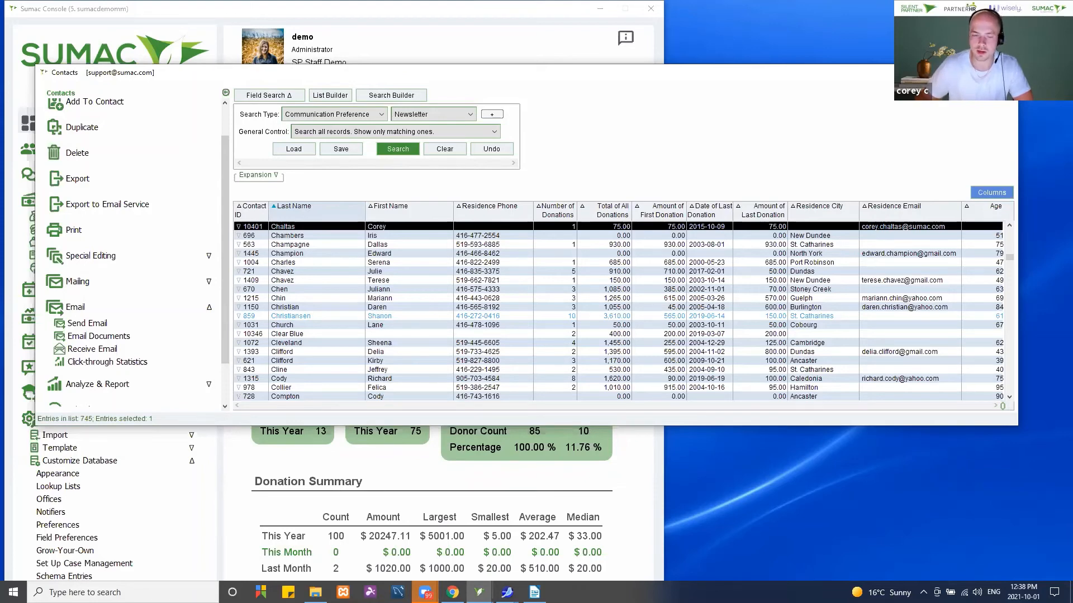
pyautogui.press('Escape')
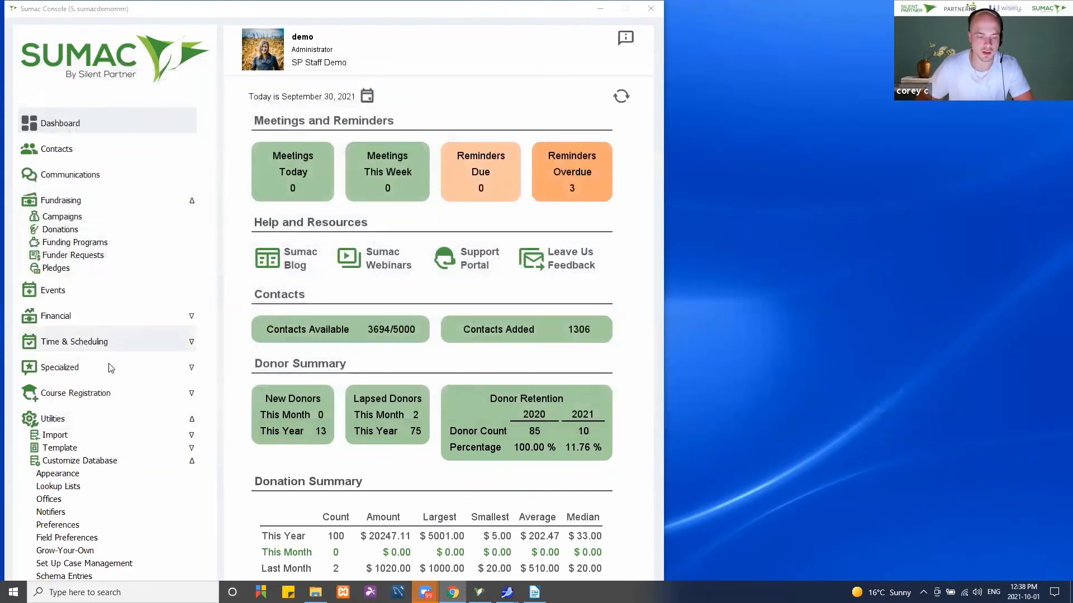
# Step: Open the database's Lookup Lists, entering the account password to re-validate it
pyautogui.click(84, 423)
pyautogui.click(127, 421)
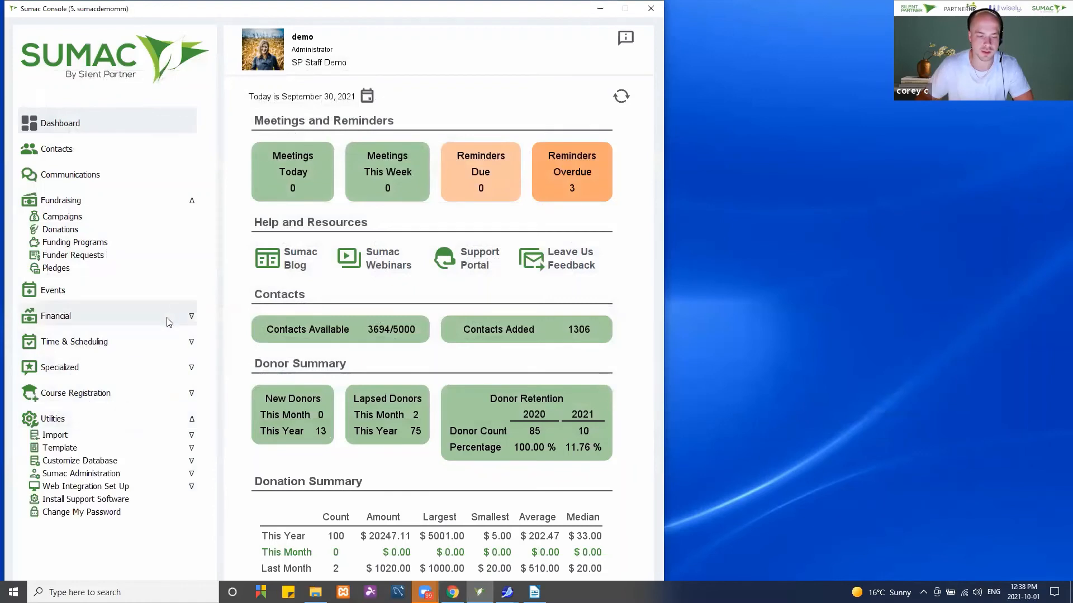
pyautogui.click(122, 461)
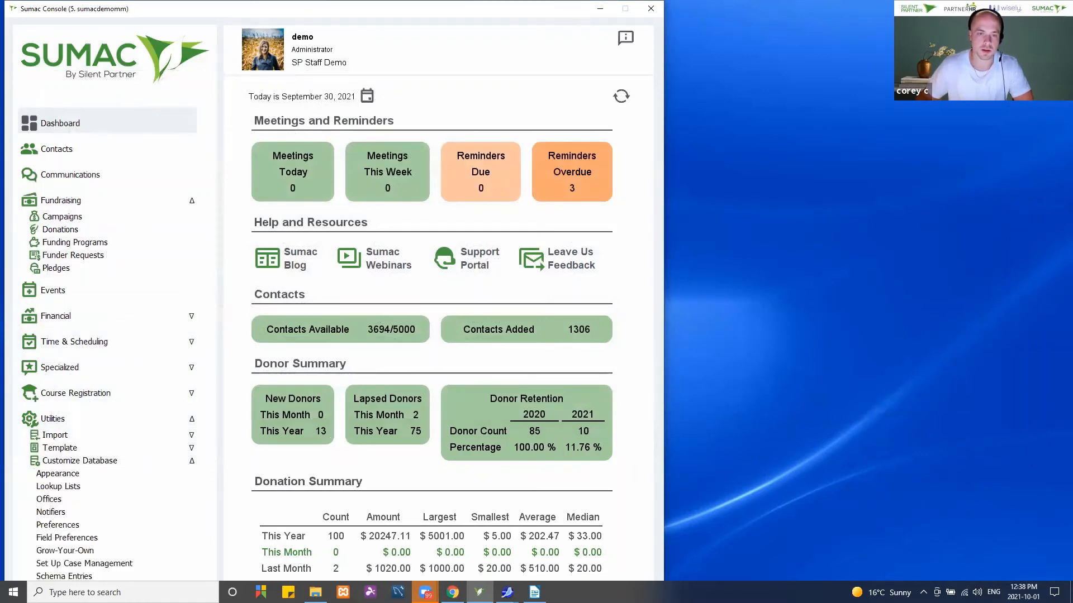
pyautogui.click(93, 490)
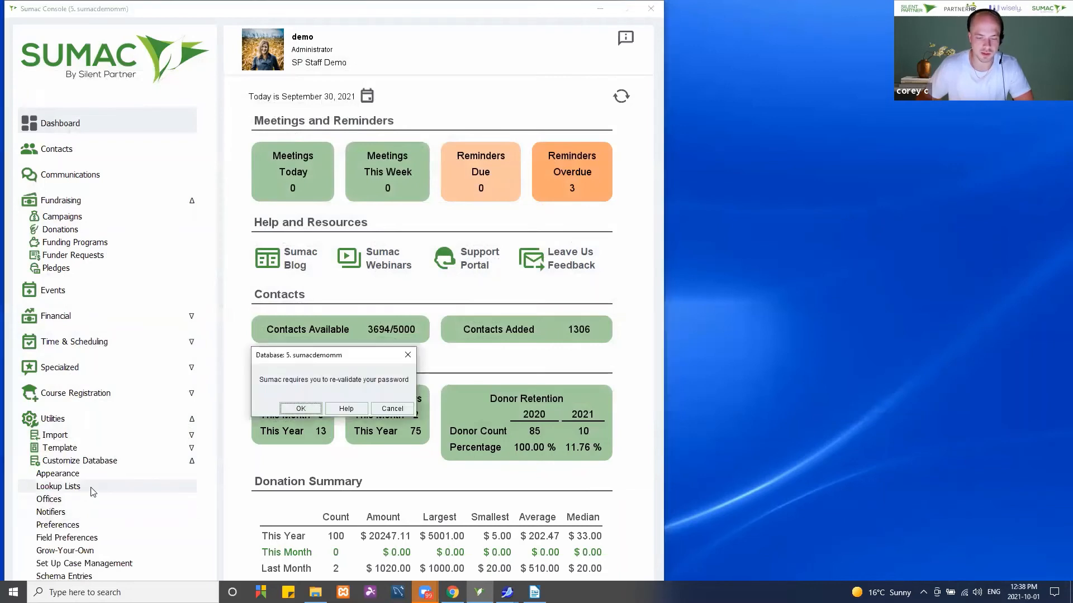
pyautogui.click(309, 409)
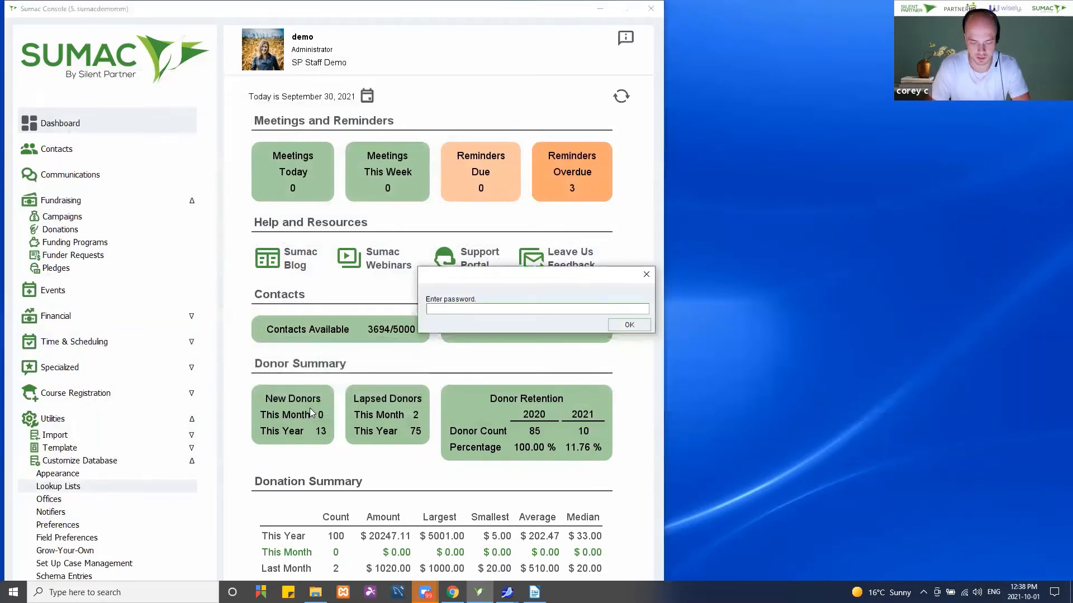
pyautogui.write('************')
pyautogui.press('Return')
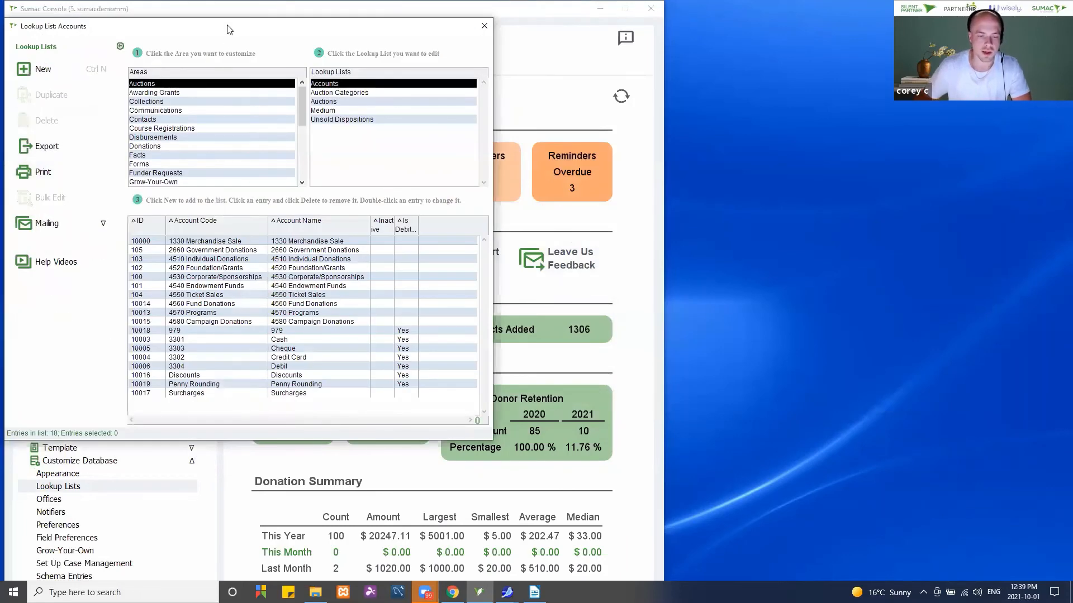
# Step: Display the Email Services lookup list of the Contacts area
pyautogui.moveTo(249, 28); pyautogui.dragTo(547, 50)
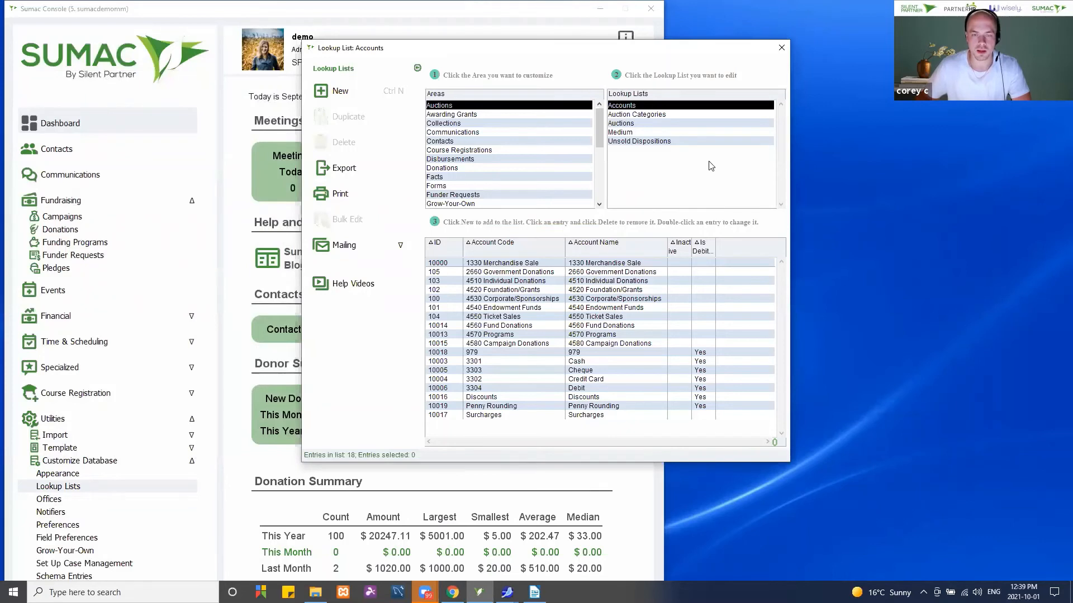
pyautogui.click(451, 143)
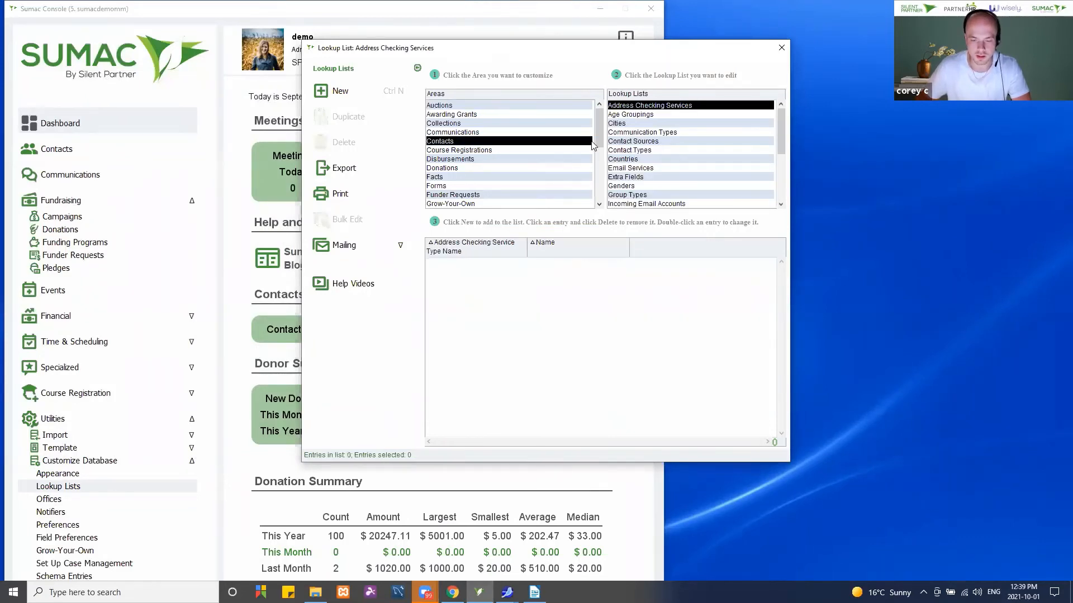
pyautogui.click(651, 169)
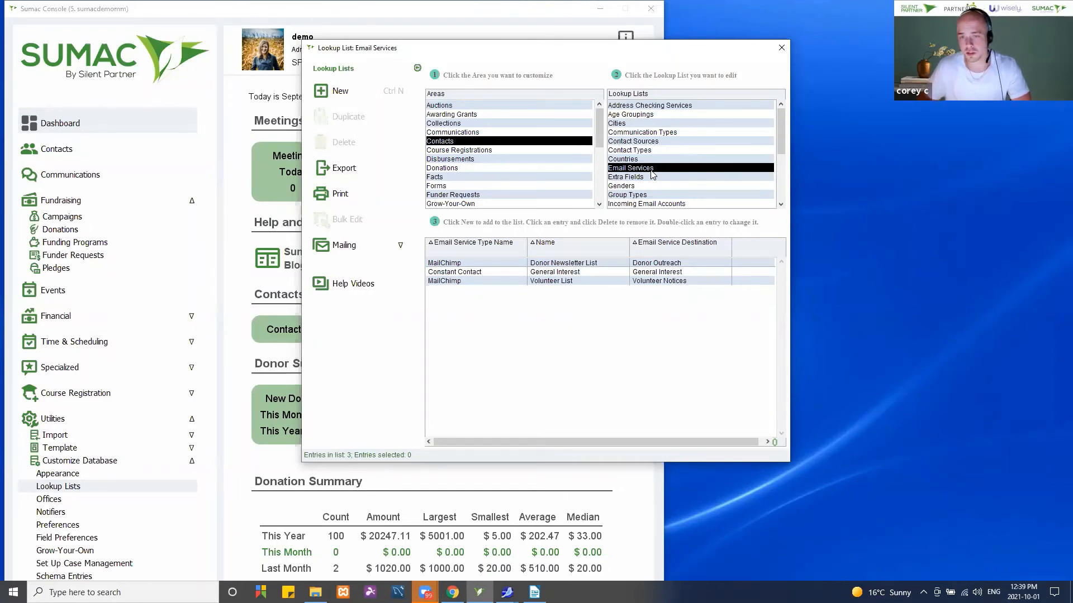
# Step: Examine the fields required for a new MailChimp email service and discard the entry
pyautogui.click(375, 85)
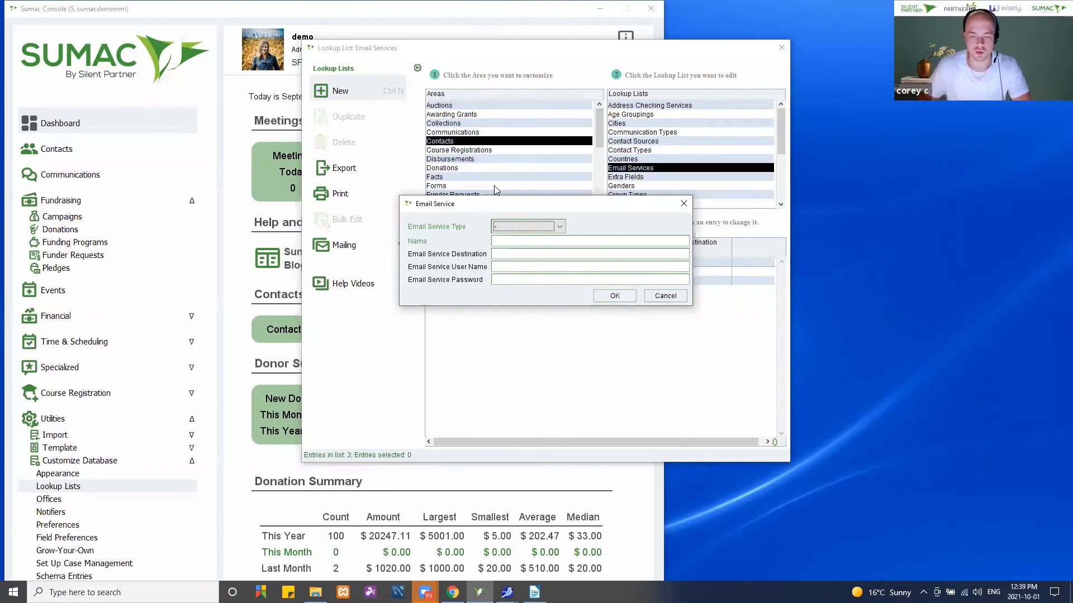
pyautogui.click(505, 227)
pyautogui.click(536, 265)
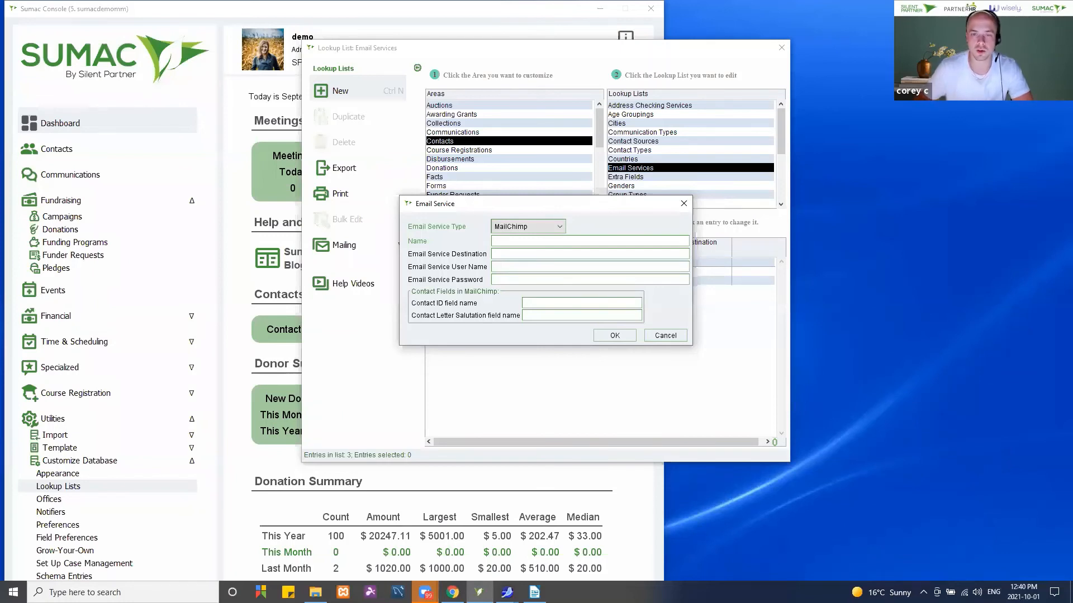
pyautogui.click(684, 205)
pyautogui.click(547, 297)
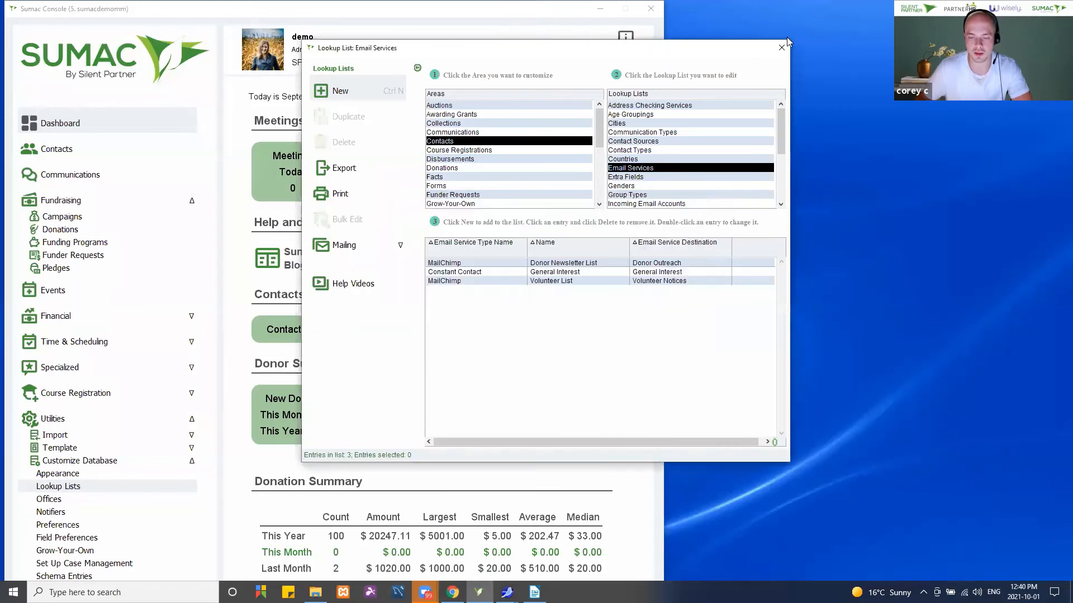
# Step: Close the lookup lists and open the full Contacts list
pyautogui.click(781, 48)
pyautogui.click(60, 150)
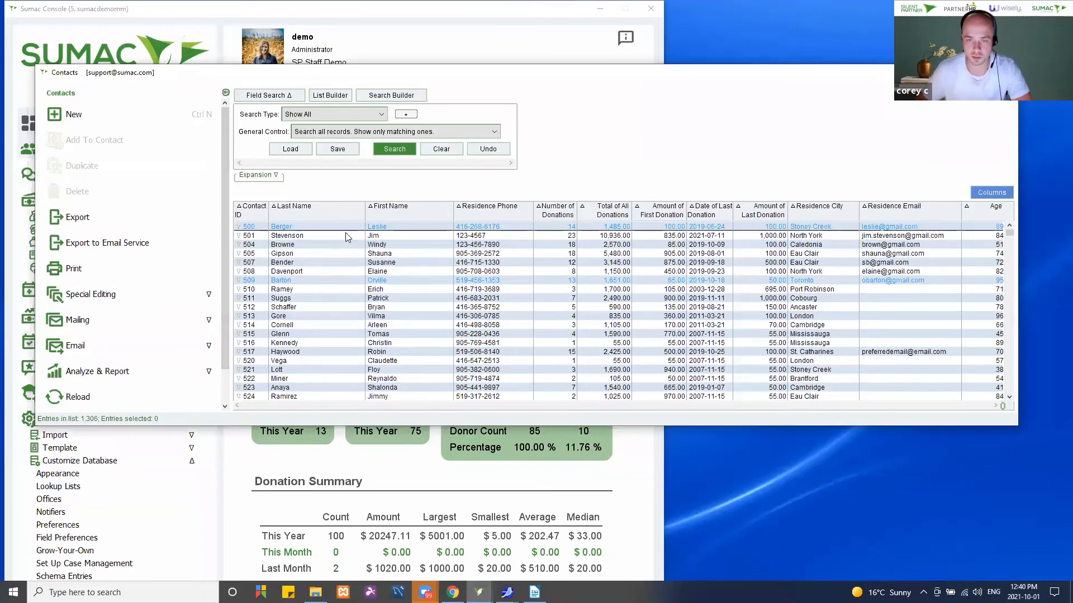
# Step: Start exporting one selected contact to the Donor Newsletter List email service, and cancel the export
pyautogui.click(341, 267)
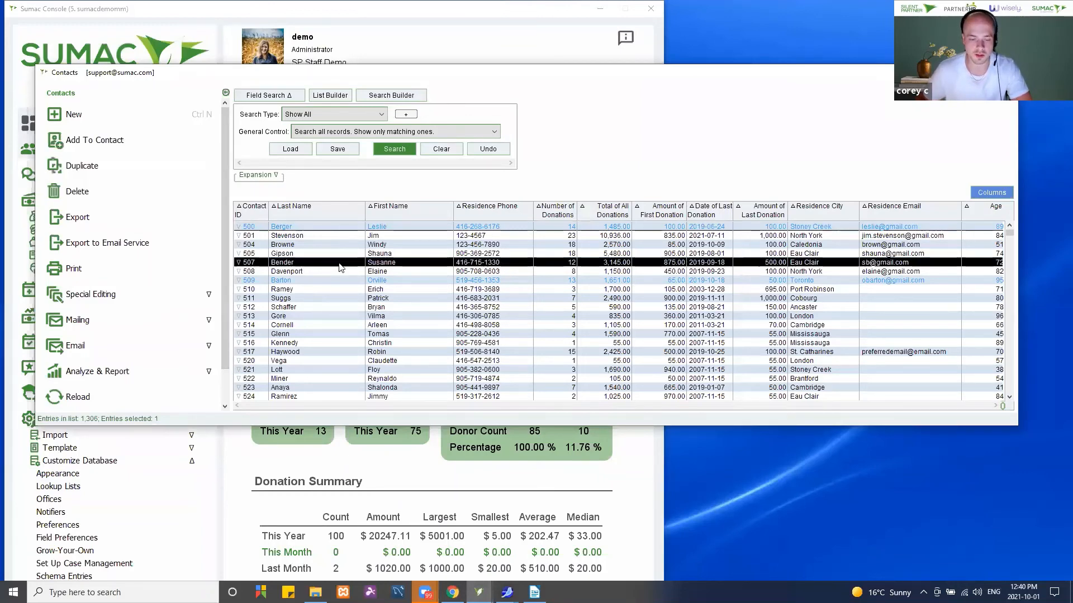
pyautogui.click(141, 250)
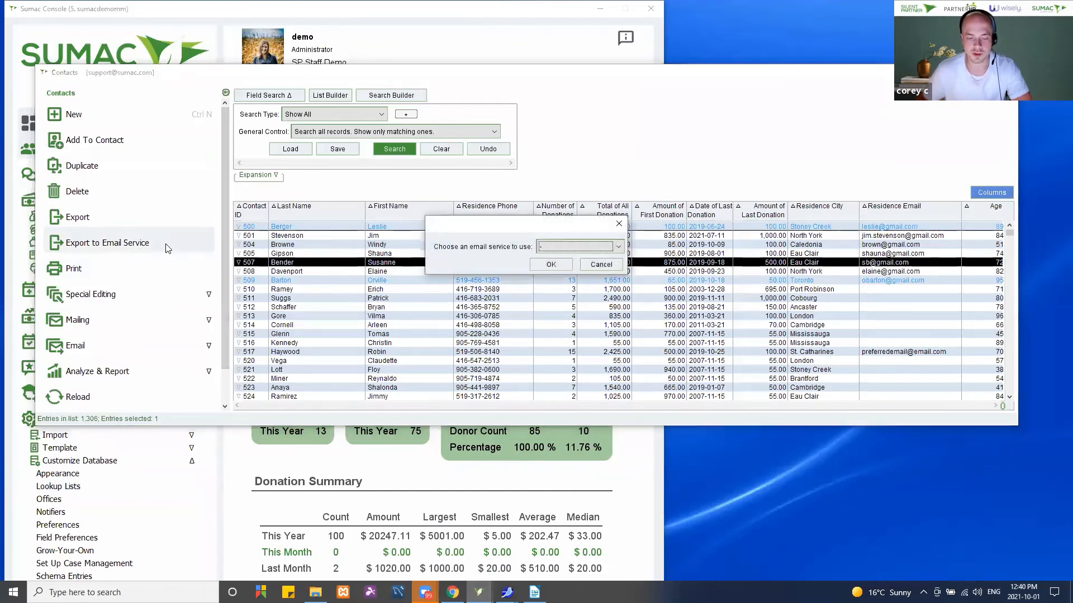
pyautogui.click(601, 252)
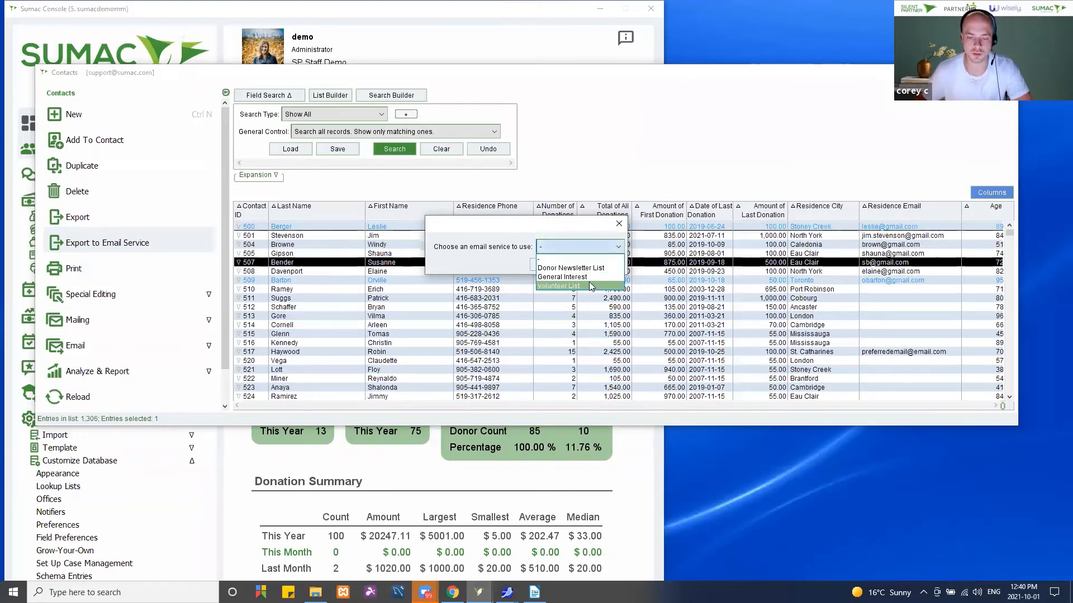
pyautogui.click(596, 271)
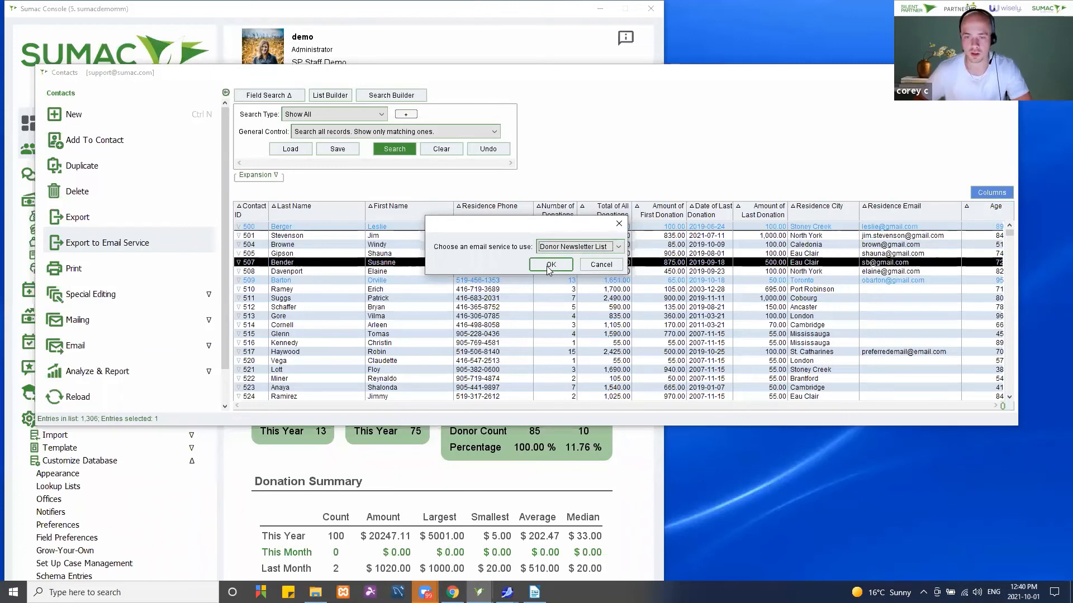
pyautogui.click(609, 264)
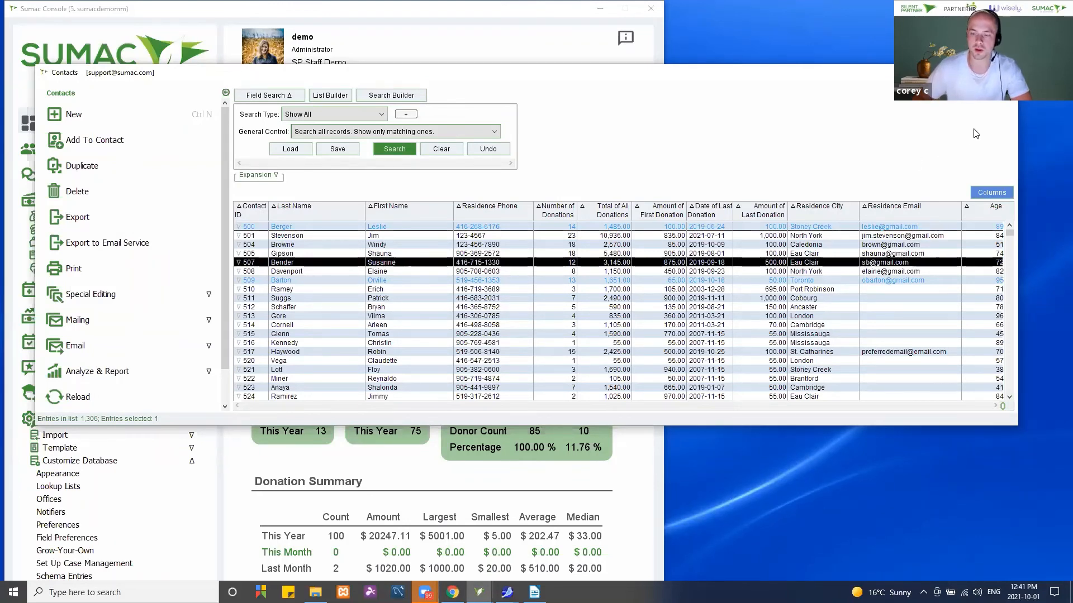
# Step: Return to the console and open the database's Preferences
pyautogui.click(18, 263)
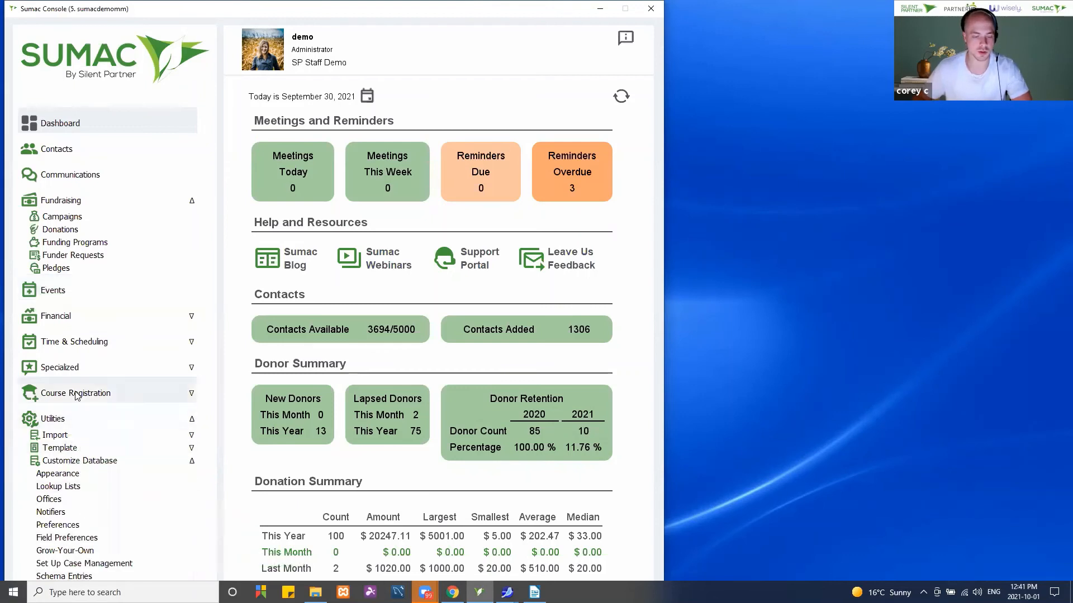
pyautogui.click(76, 423)
pyautogui.click(93, 461)
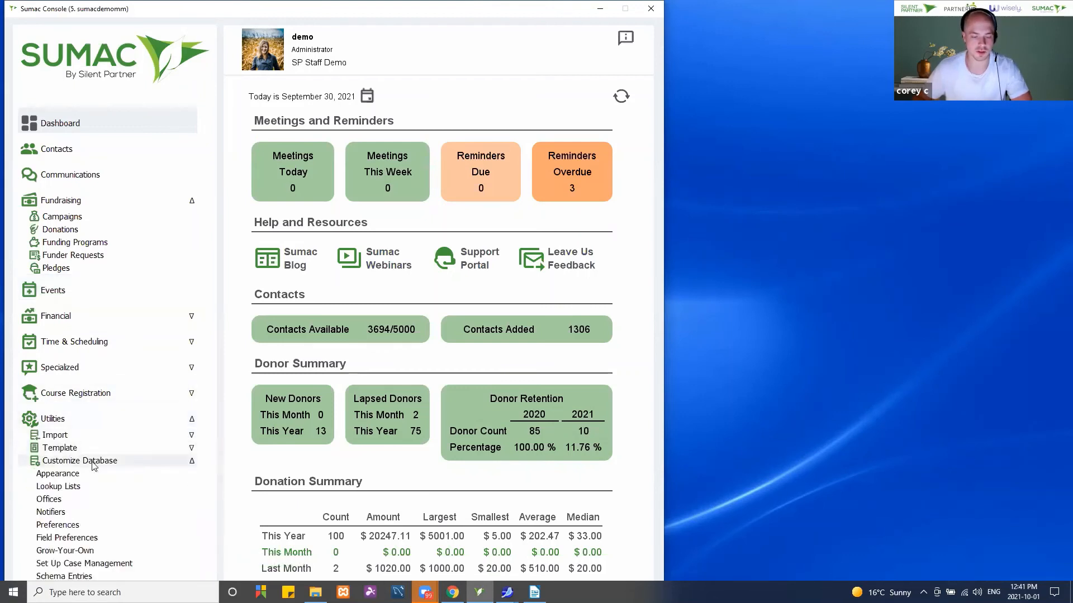
pyautogui.click(57, 525)
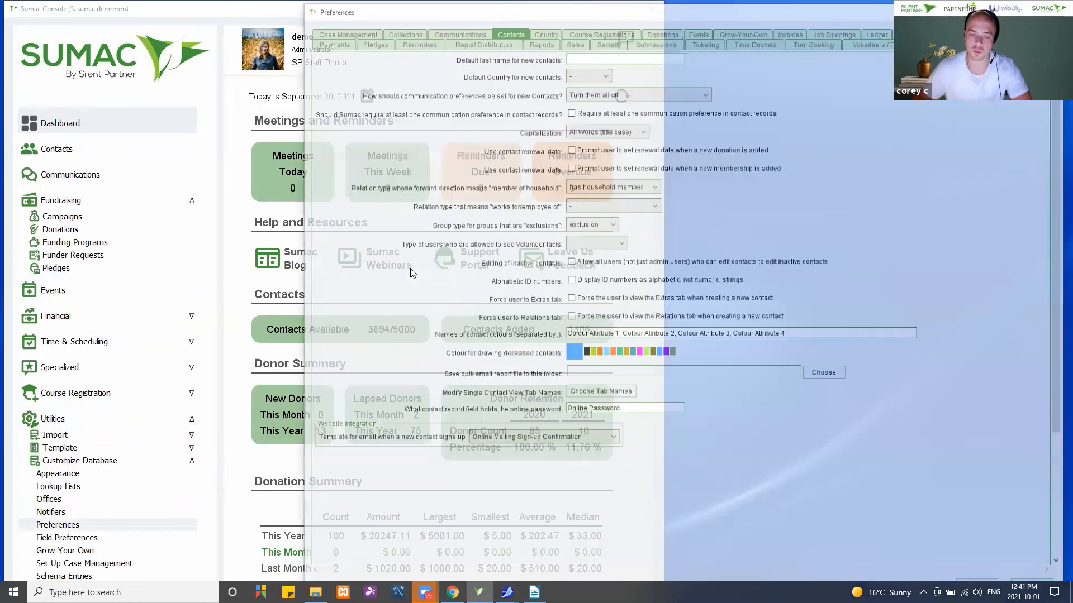
pyautogui.moveTo(457, 13); pyautogui.dragTo(393, 11)
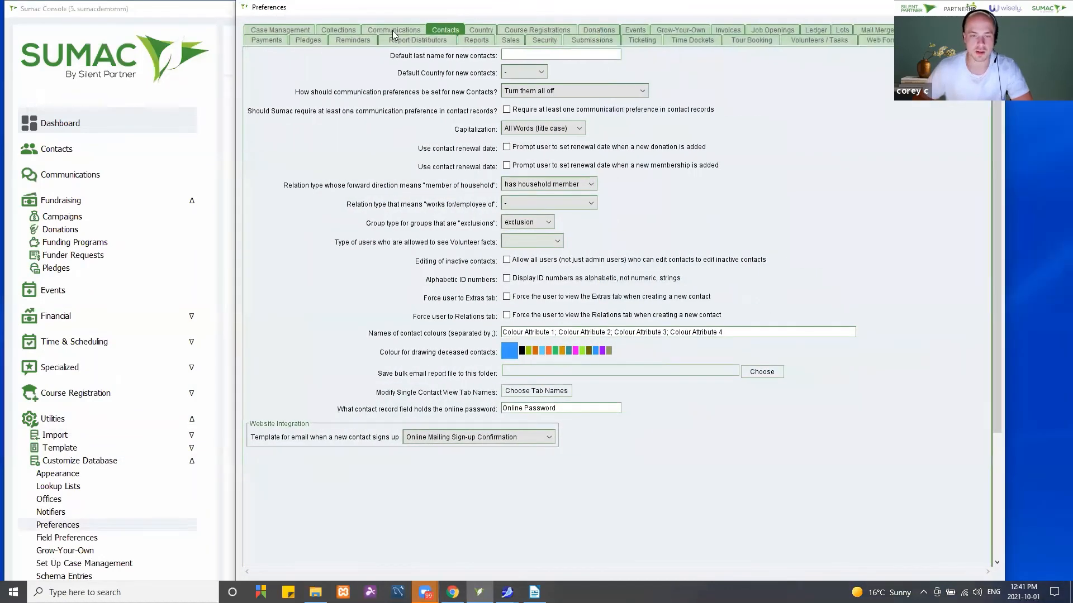
# Step: Choose Do Not Solicit as the communication type meaning "do not email" in the Communications preferences, and close the preferences
pyautogui.click(393, 32)
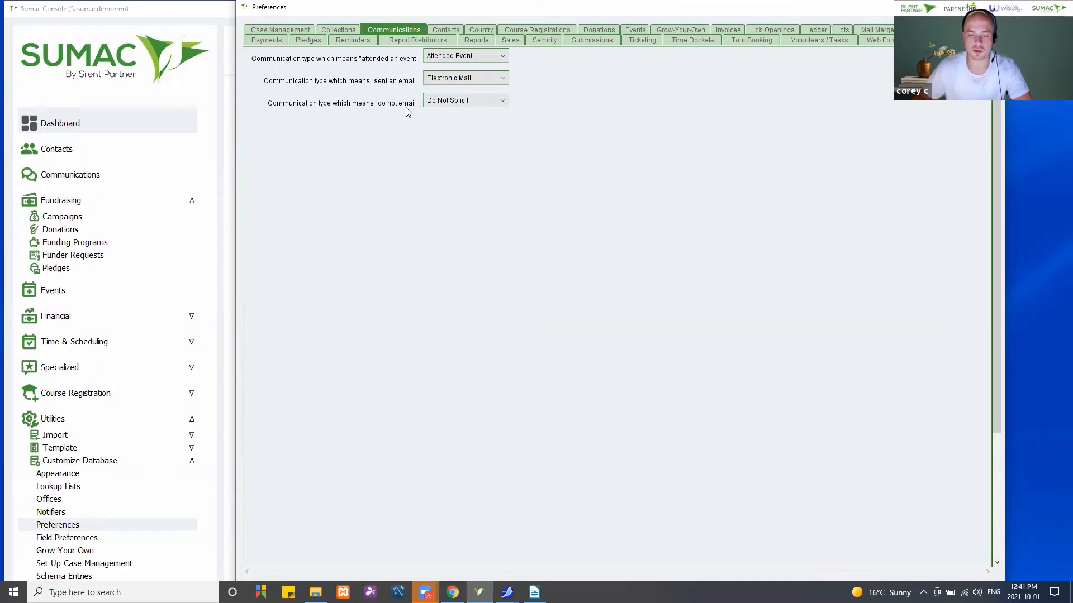
pyautogui.click(476, 103)
pyautogui.click(457, 148)
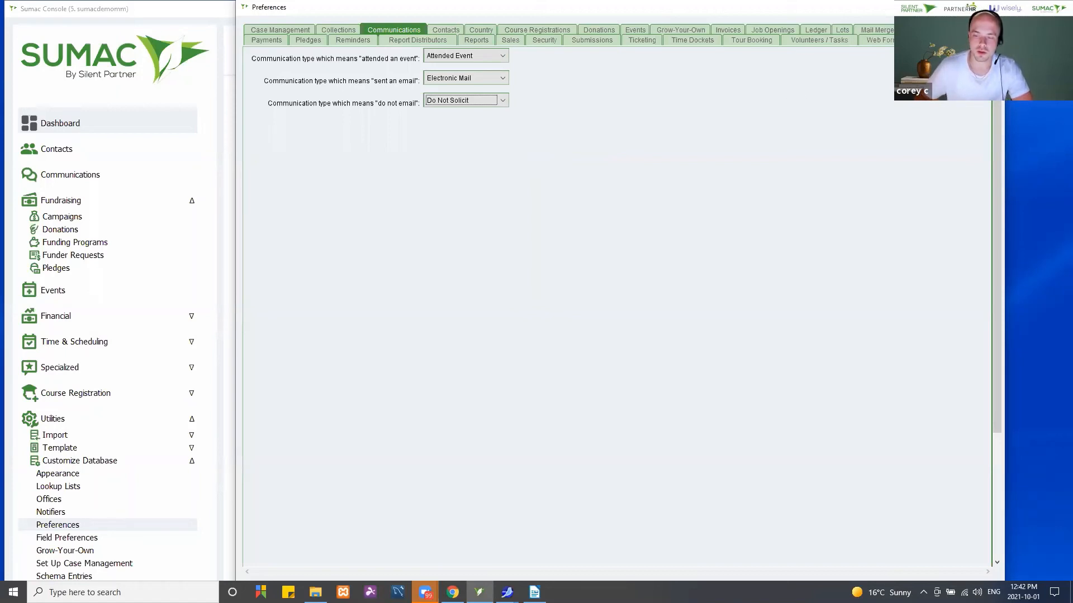
pyautogui.click(994, 8)
# Step: Open the Lookup Lists and display the Communication Types list of the Communications area
pyautogui.click(77, 488)
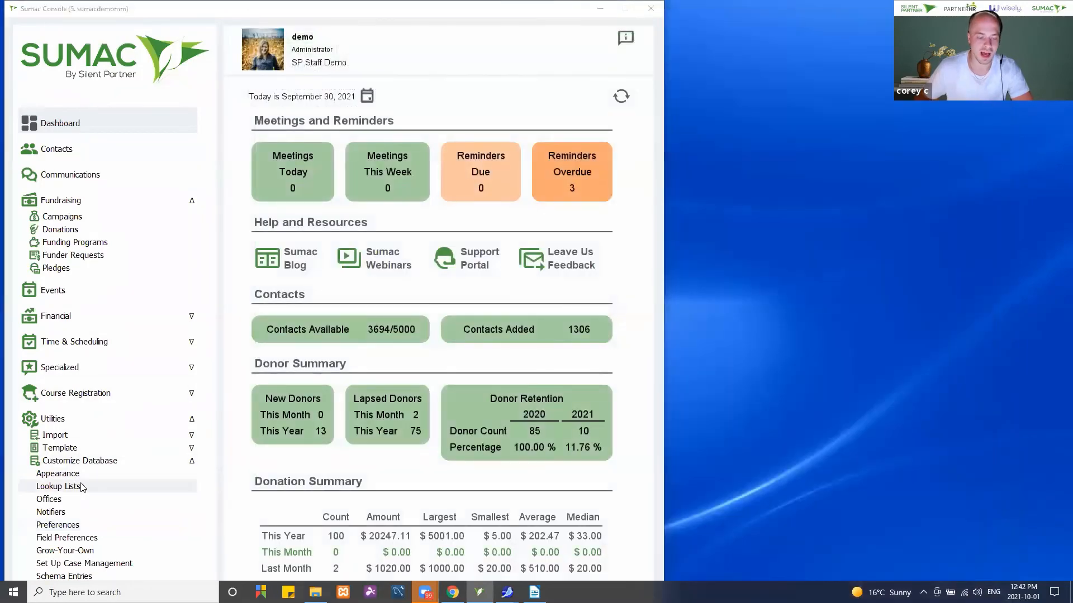
pyautogui.click(178, 111)
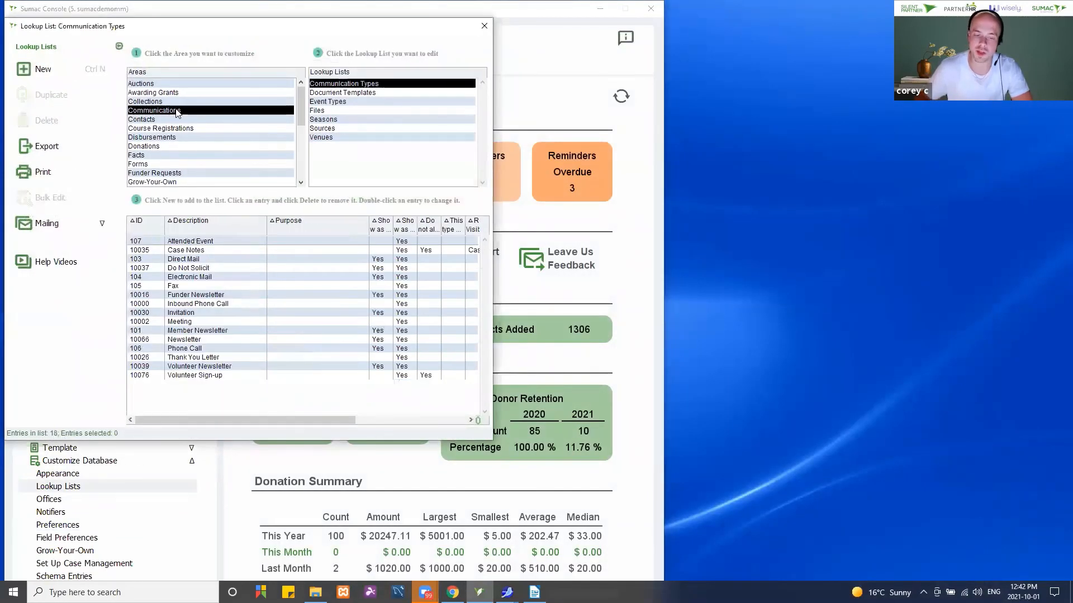
pyautogui.moveTo(297, 29); pyautogui.dragTo(505, 28)
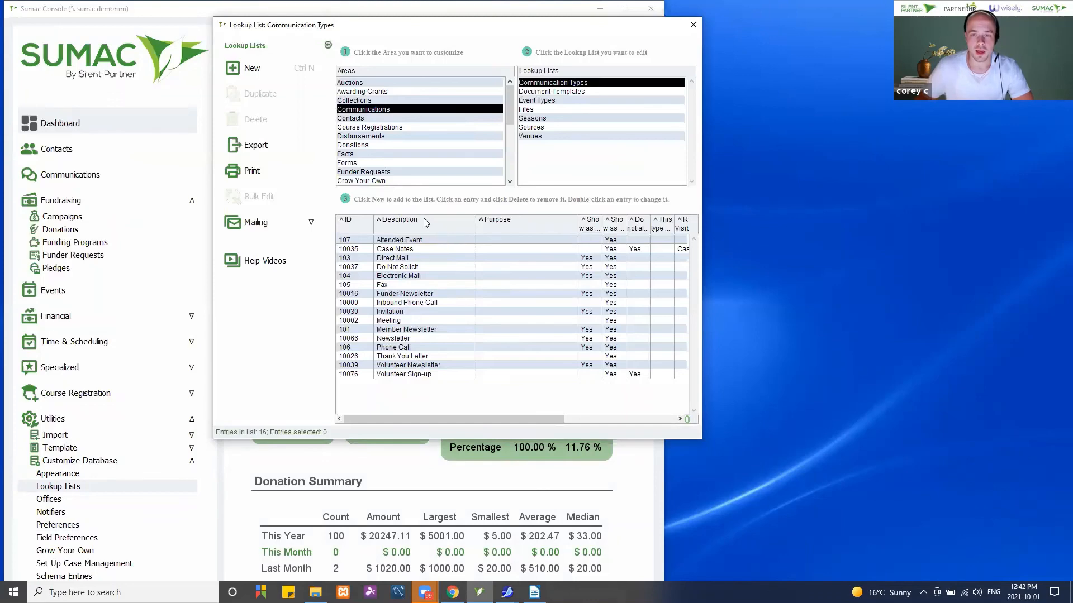
# Step: Examine the dashboard ask settings of the Thank You Letter and Direct Mail communication types, and close the lookup lists
pyautogui.click(423, 359)
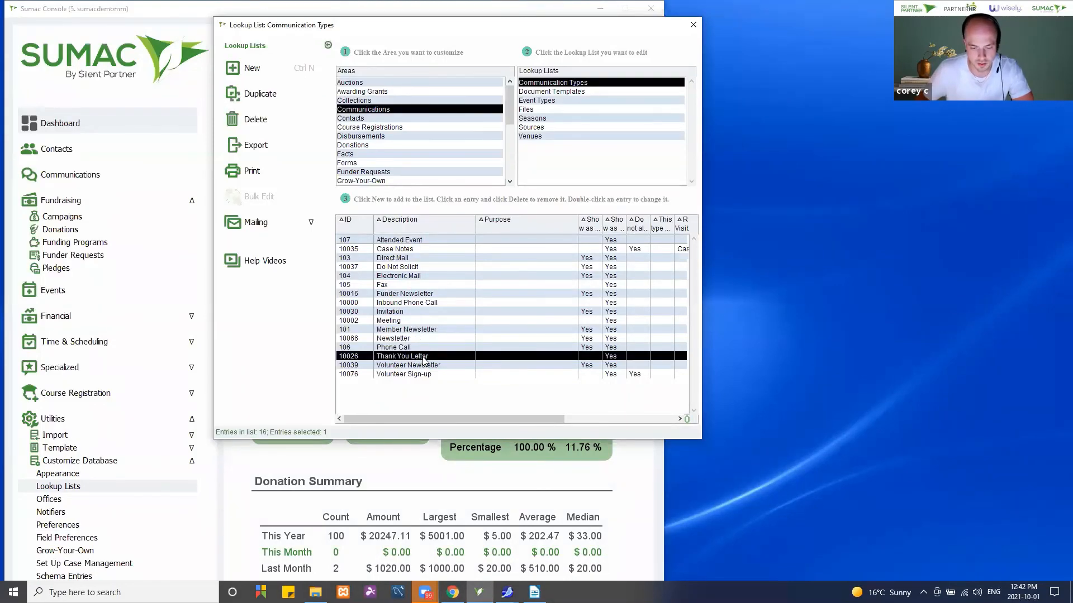
pyautogui.doubleClick(423, 358)
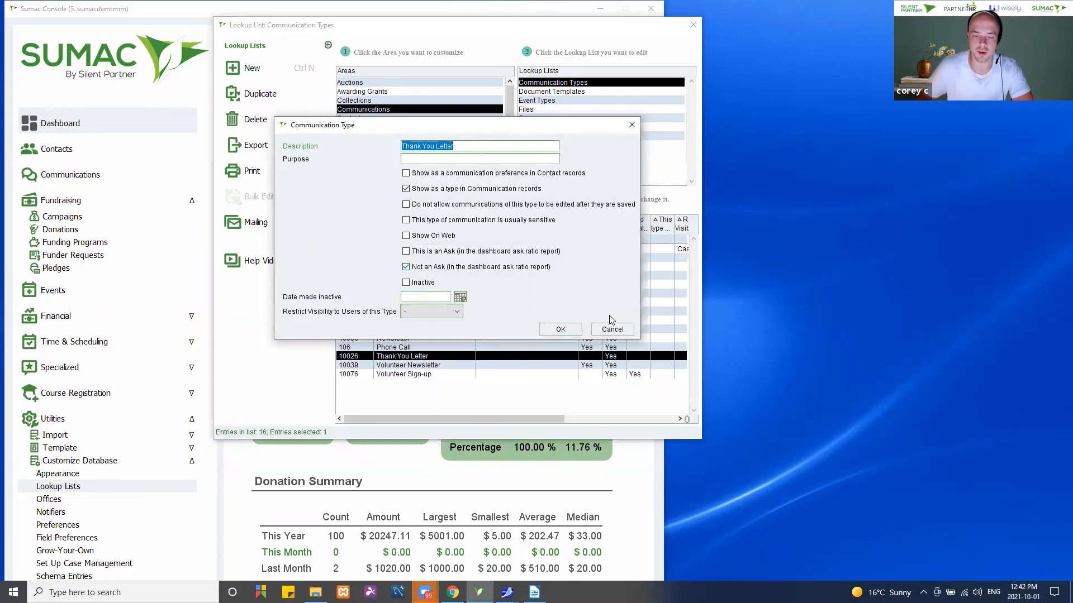
pyautogui.click(609, 329)
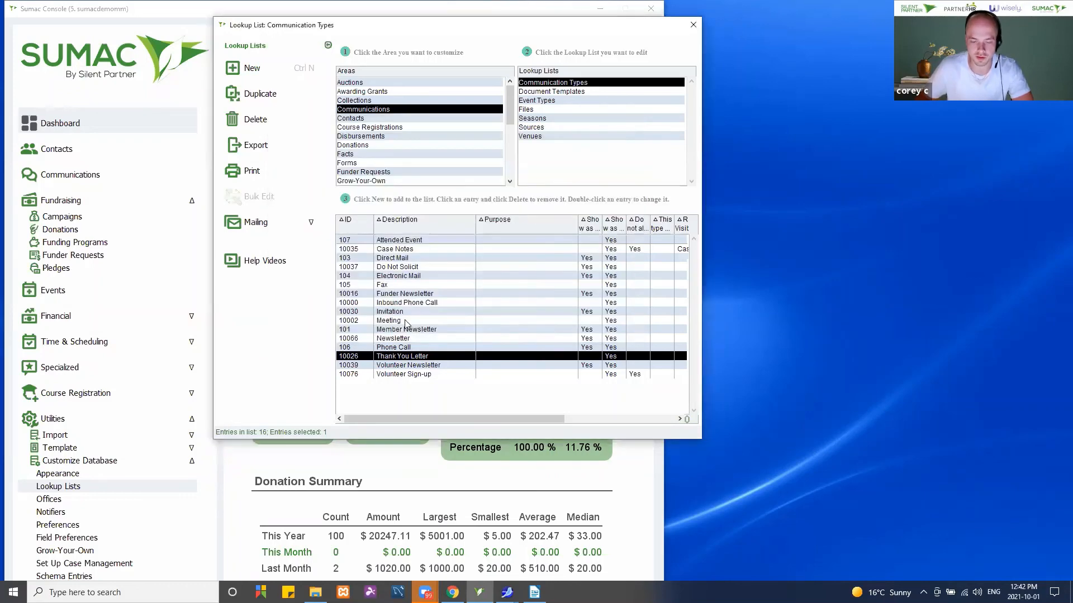
pyautogui.click(401, 260)
pyautogui.doubleClick(401, 259)
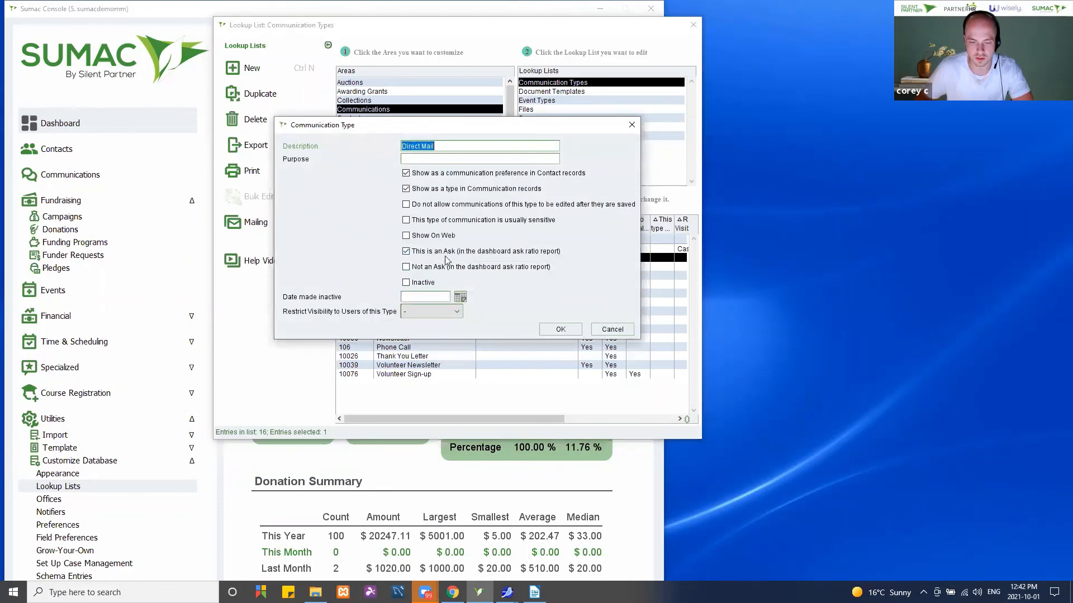
pyautogui.click(612, 330)
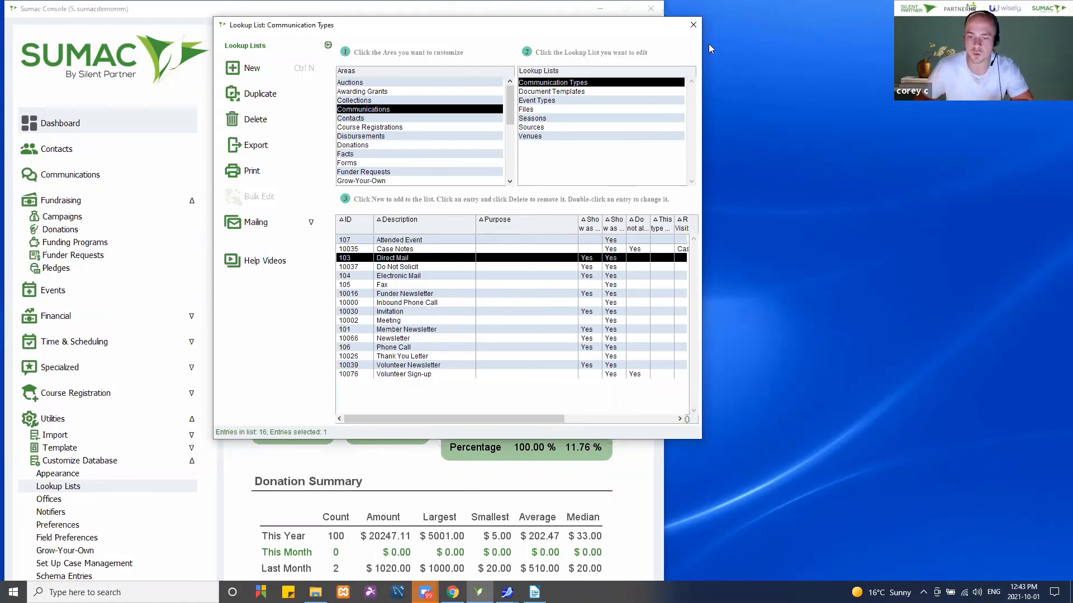
pyautogui.click(692, 25)
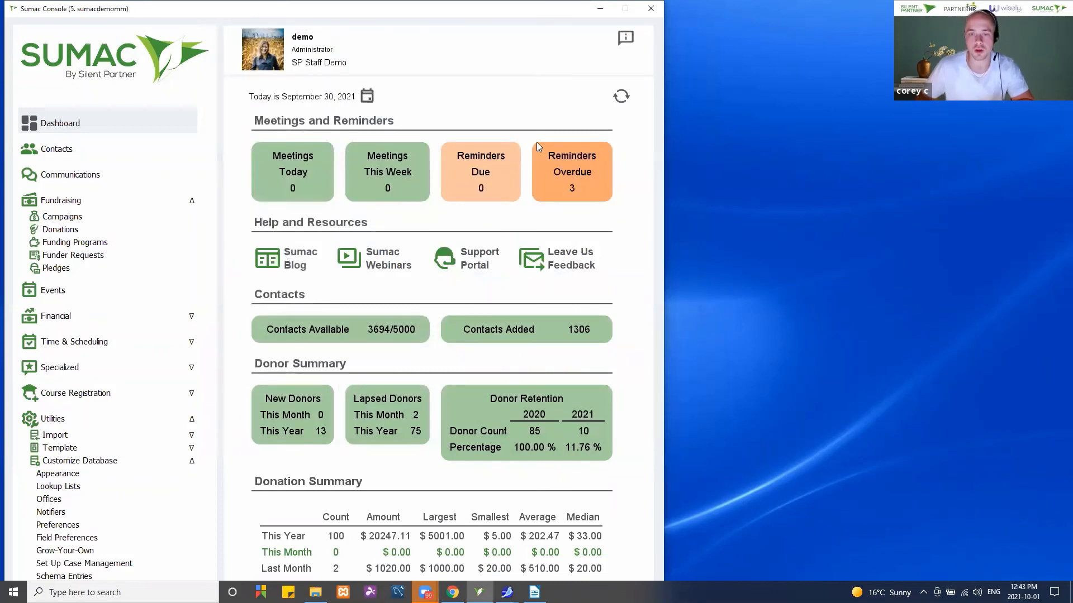
# Step: Open the Donations list and display its Donation Dashboard report
pyautogui.click(80, 230)
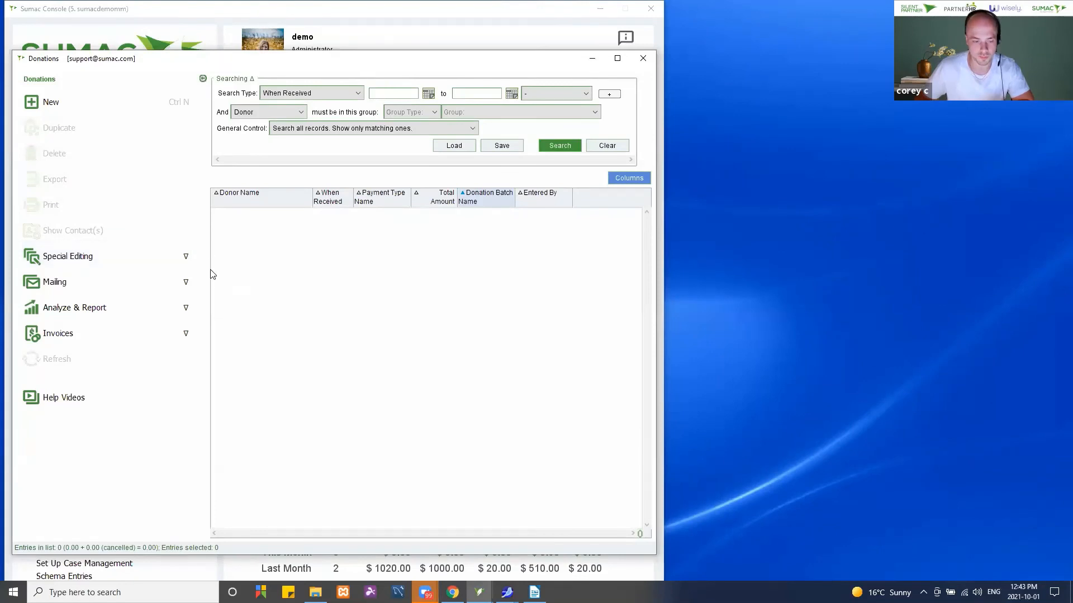
pyautogui.click(112, 308)
pyautogui.scroll(-2, 123, 285)
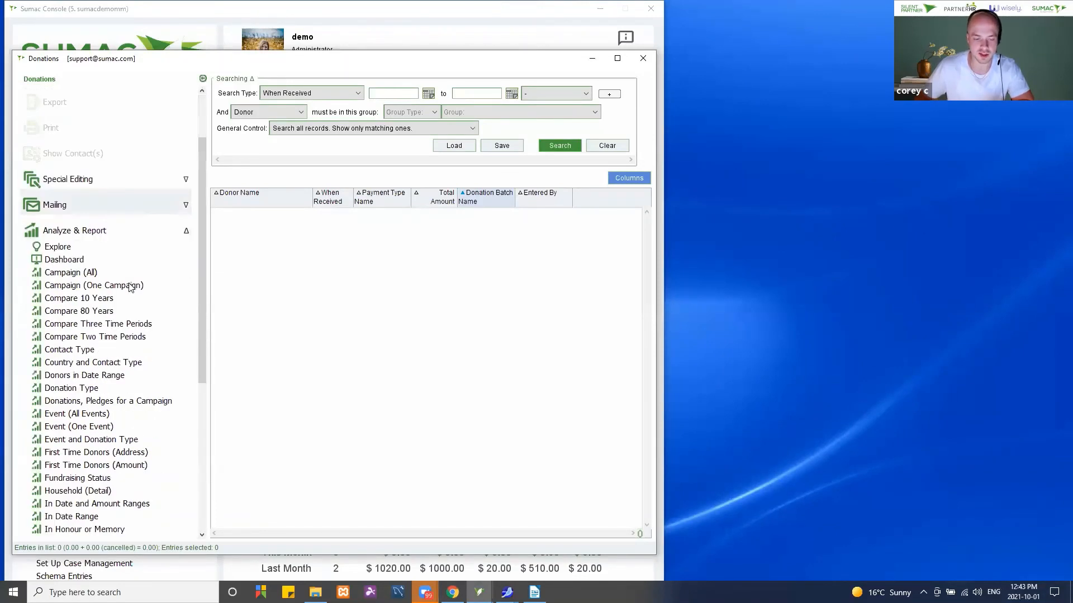
pyautogui.click(78, 262)
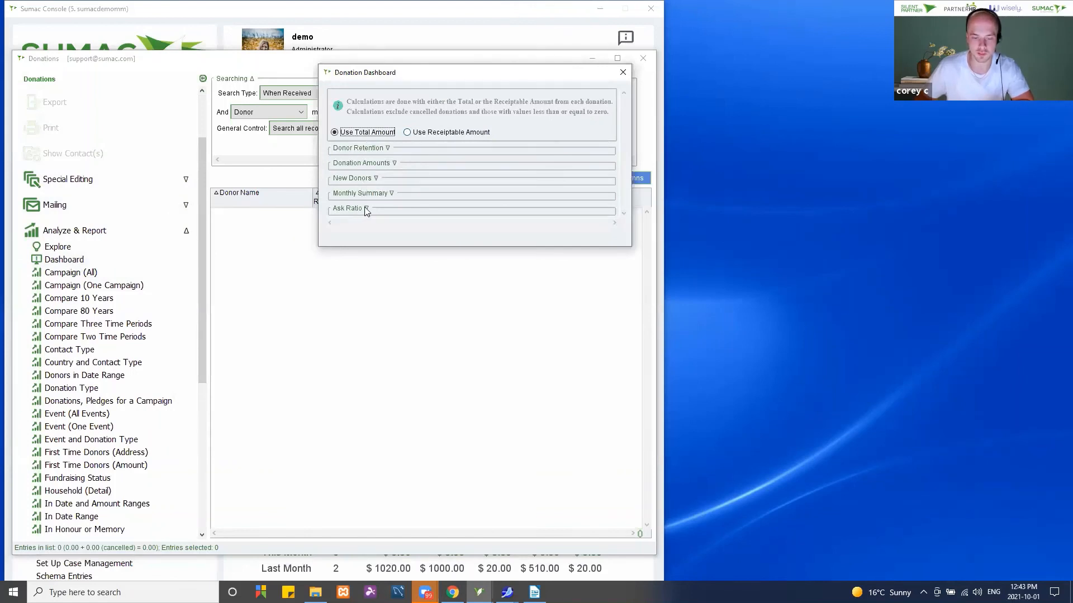
# Step: Show the Ask Ratio report for 3 yearly periods using total amounts, and close the dashboard and the Donations list
pyautogui.click(366, 209)
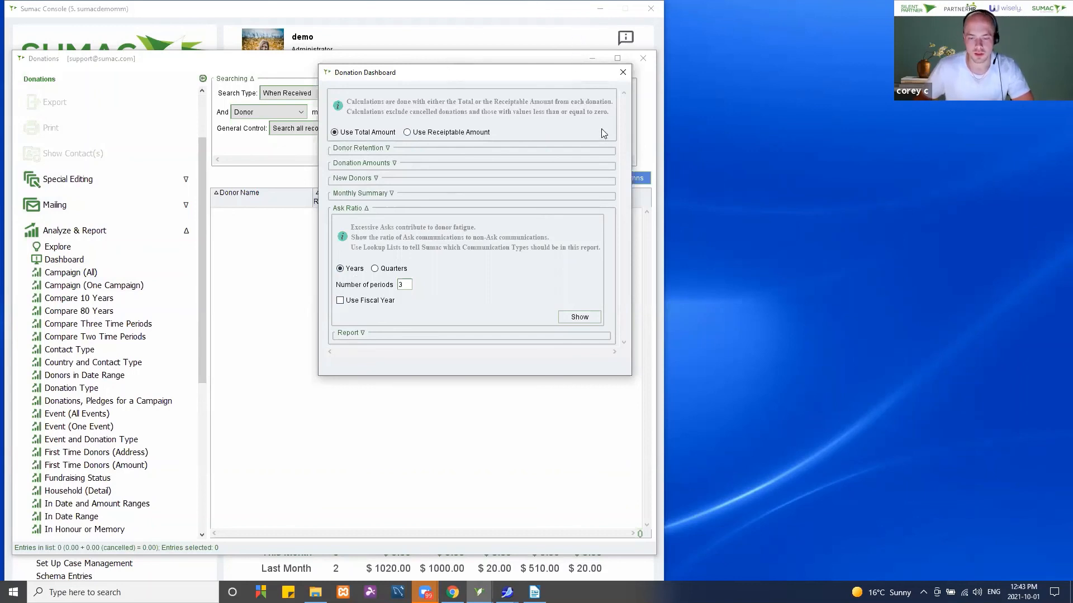
pyautogui.click(580, 317)
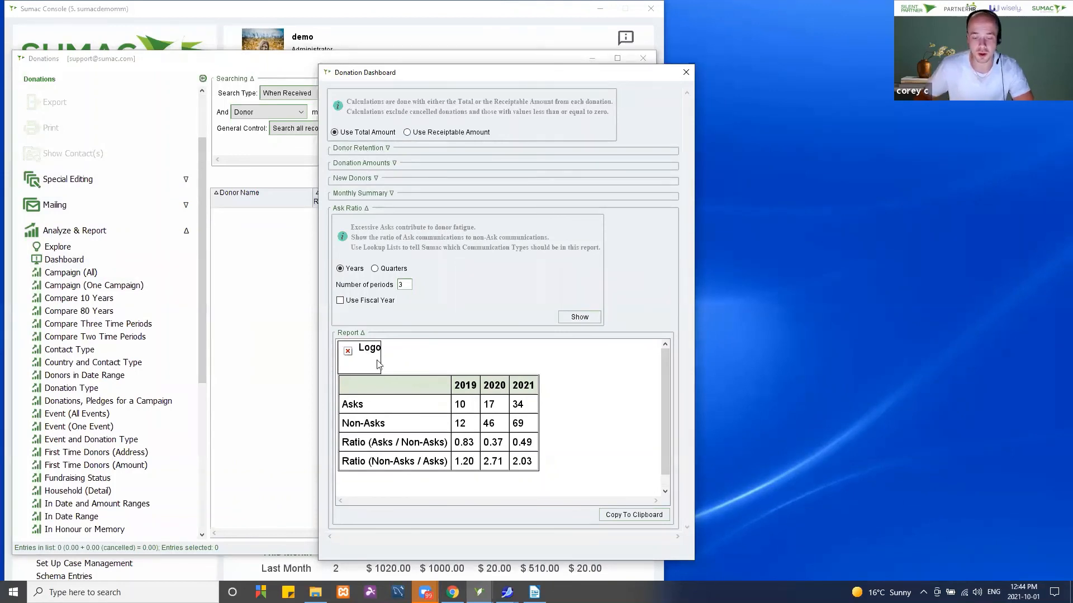
pyautogui.scroll(-1, 481, 426)
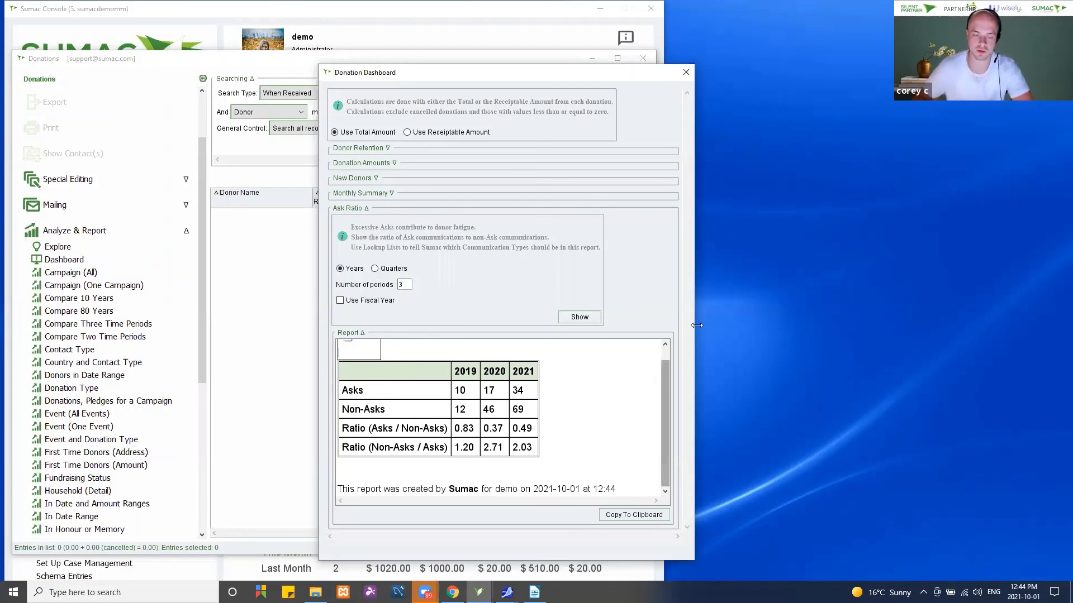
pyautogui.click(686, 73)
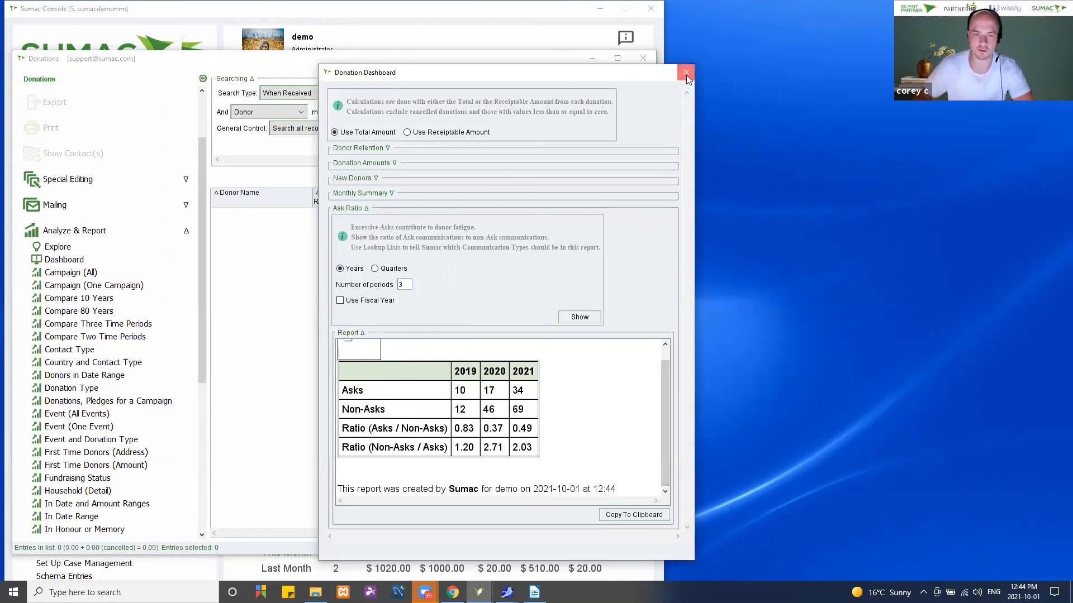
pyautogui.click(643, 58)
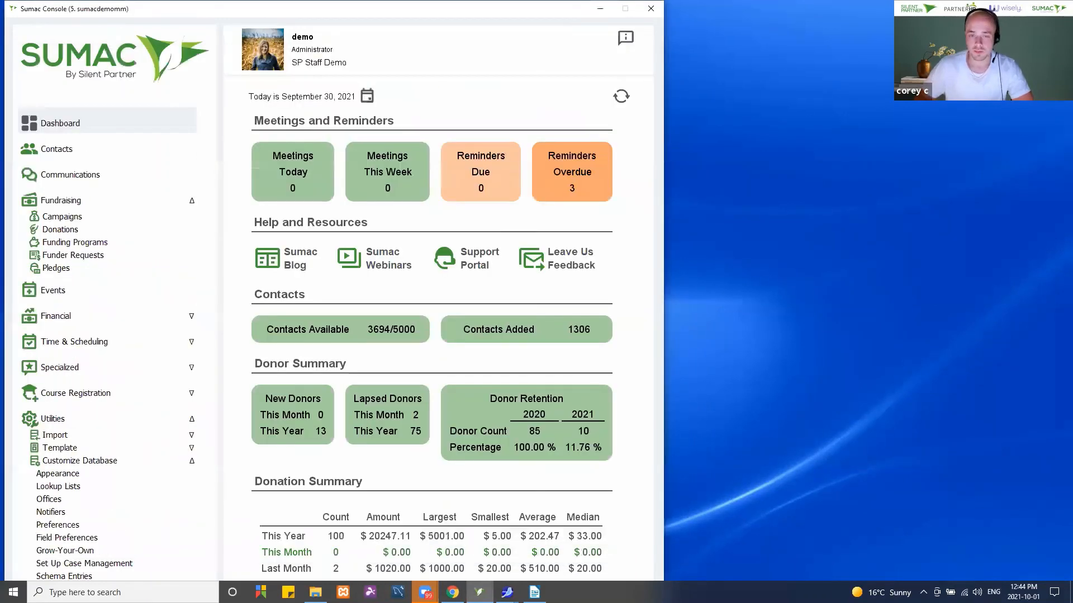